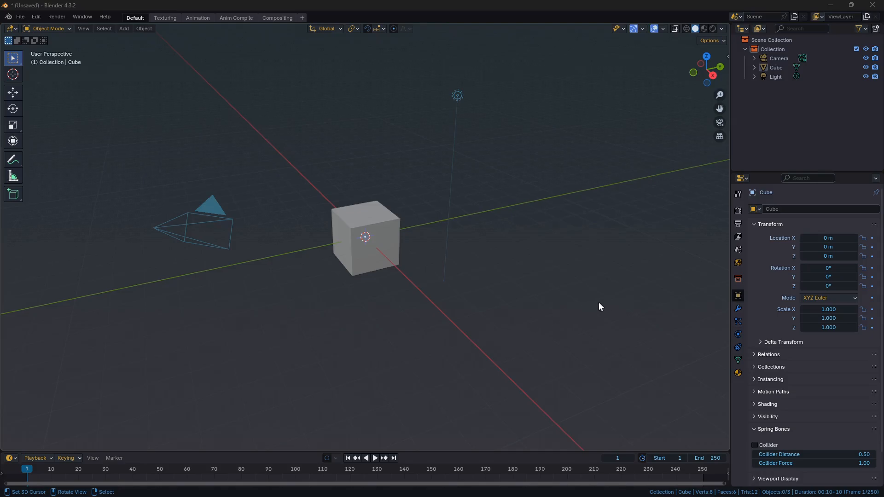
{"action": "right_click", "coordinate": [729, 285]}
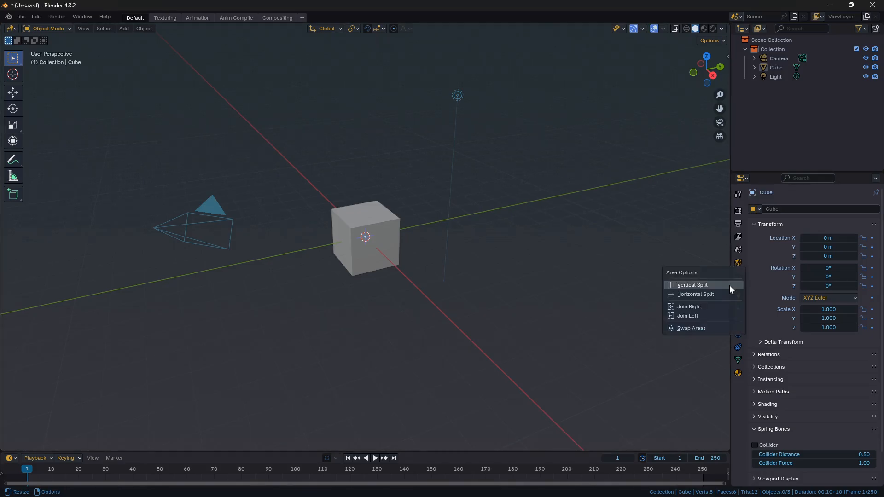
{"action": "left_click", "coordinate": [716, 293]}
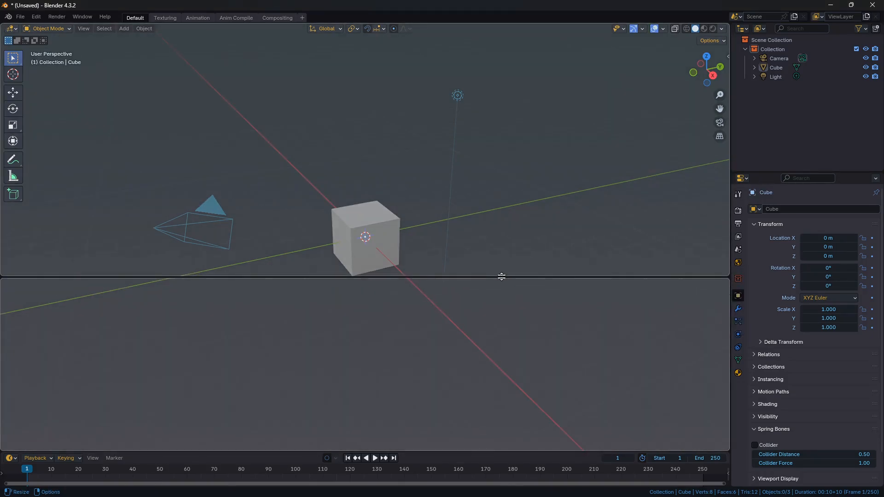
{"action": "key", "text": "Escape"}
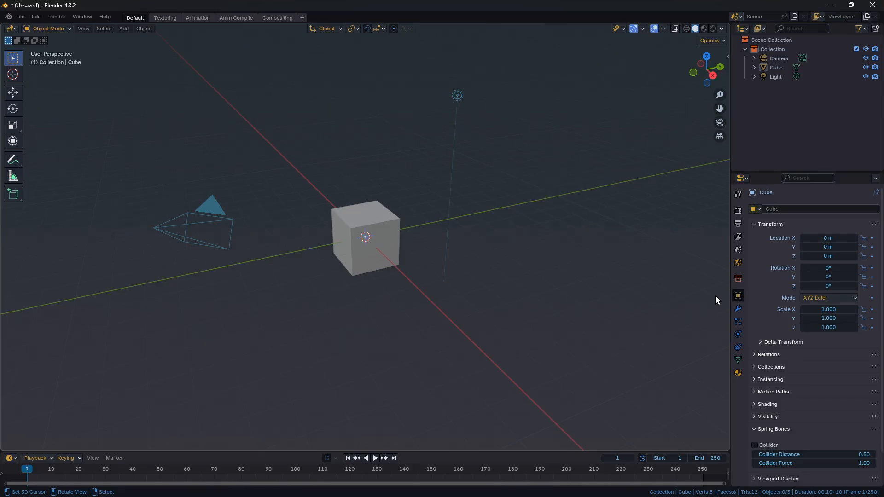
{"action": "right_click", "coordinate": [730, 293]}
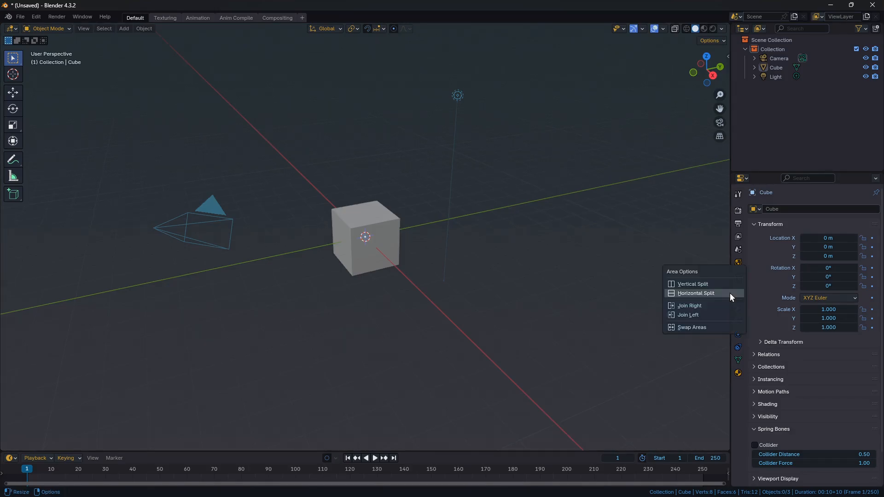
{"action": "left_click", "coordinate": [730, 292]}
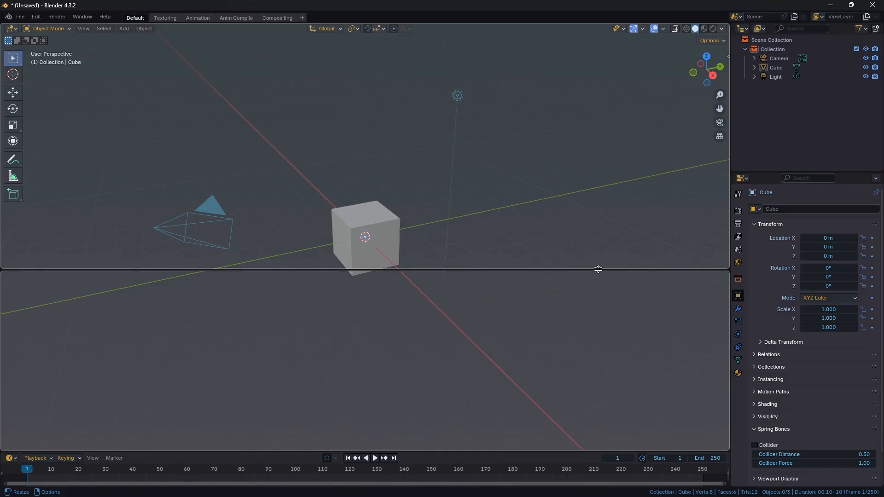
{"action": "right_click", "coordinate": [598, 270]}
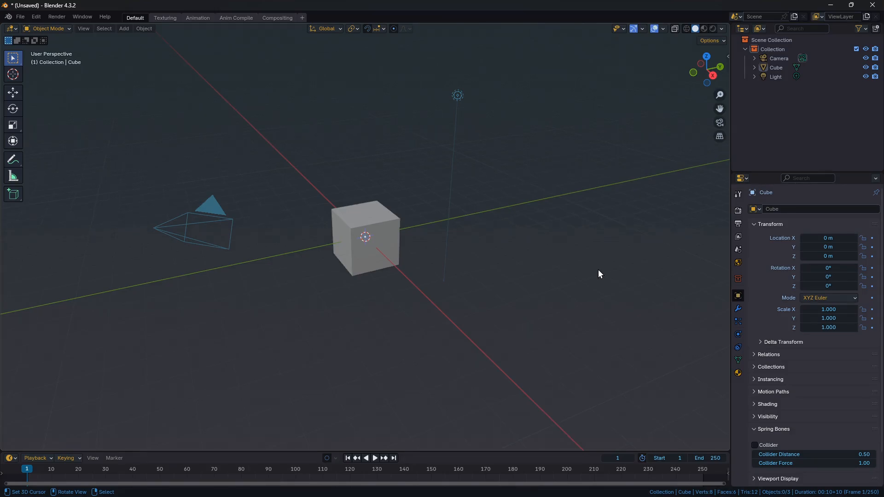
Split the 3D viewport horizontally near its middle and turn the lower area into an Asset Browser.
{"action": "right_click", "coordinate": [729, 287]}
{"action": "right_click", "coordinate": [729, 271]}
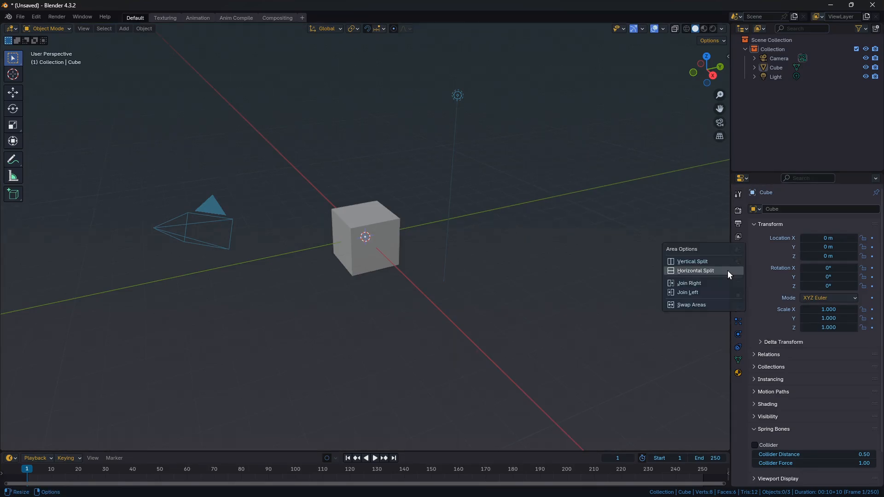
{"action": "left_click", "coordinate": [725, 272]}
{"action": "left_click", "coordinate": [481, 245]}
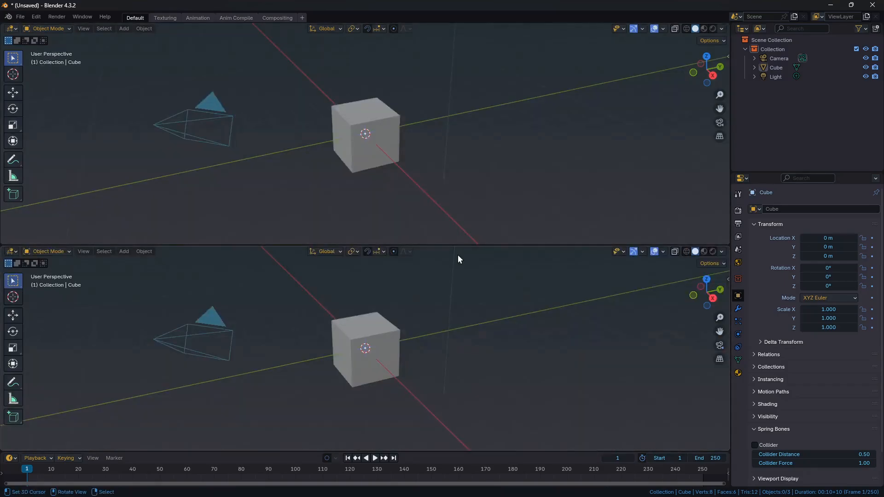
{"action": "left_click", "coordinate": [11, 252]}
{"action": "left_click", "coordinate": [321, 308]}
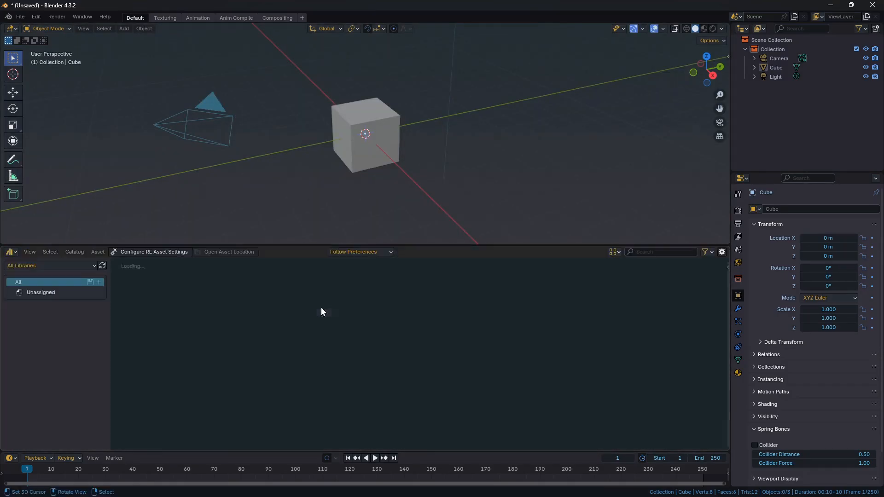
Load the RE Assets - MHWILDS library, show its Armors > Male > Body catalog and select the Alloy Body (M-M) asset.
{"action": "left_click", "coordinate": [53, 264]}
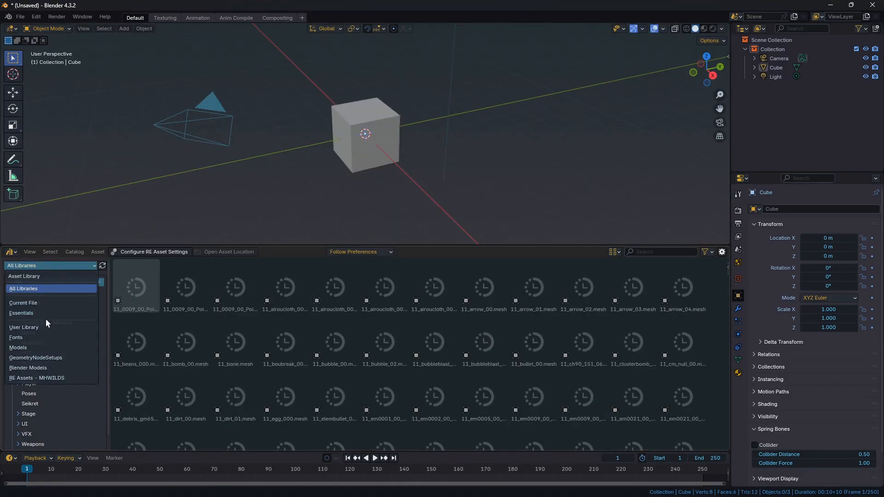
{"action": "left_click", "coordinate": [44, 377]}
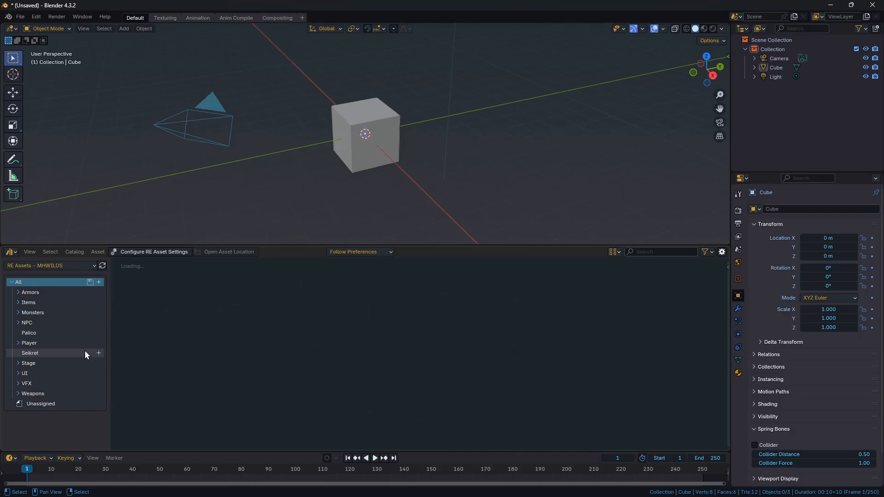
{"action": "left_click", "coordinate": [18, 293]}
{"action": "left_click", "coordinate": [24, 313]}
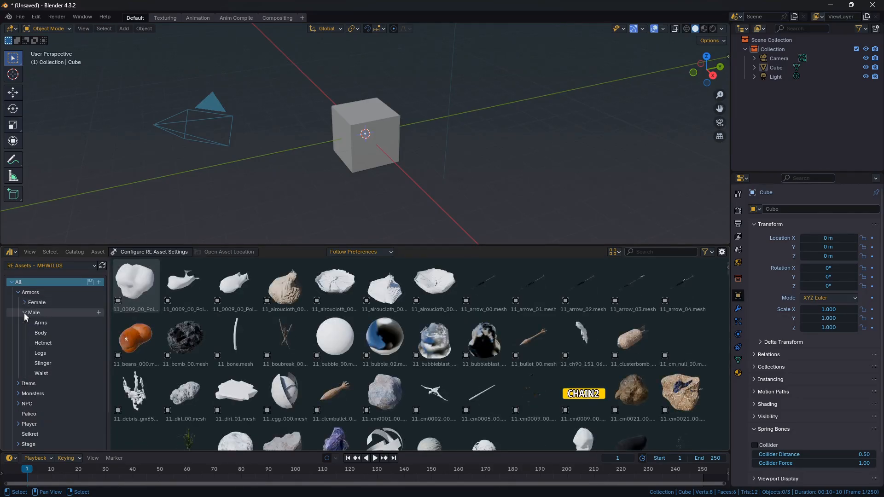
{"action": "left_click", "coordinate": [52, 332]}
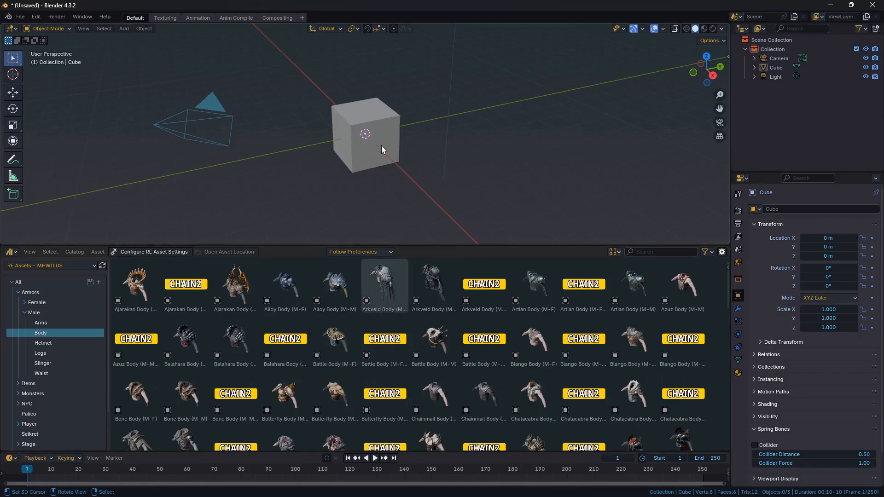
{"action": "left_click", "coordinate": [328, 307]}
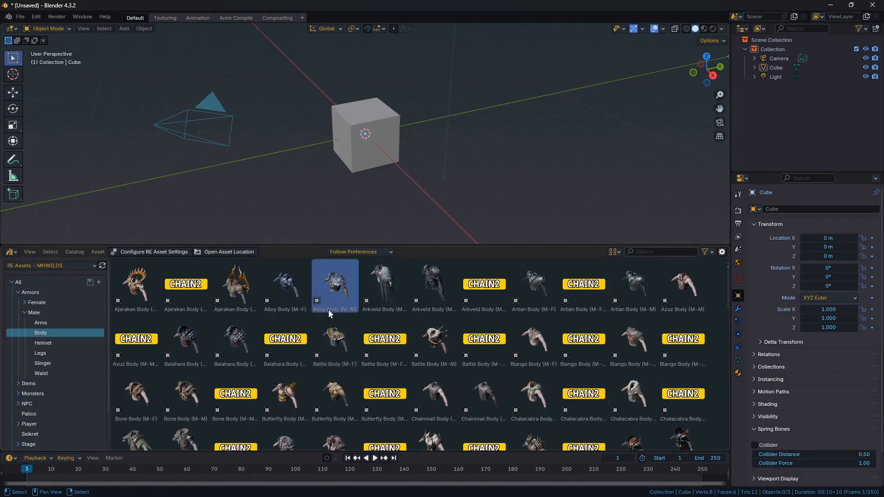
Delete all the default objects, including the cube, camera and light, from the scene.
{"action": "key", "text": "Home"}
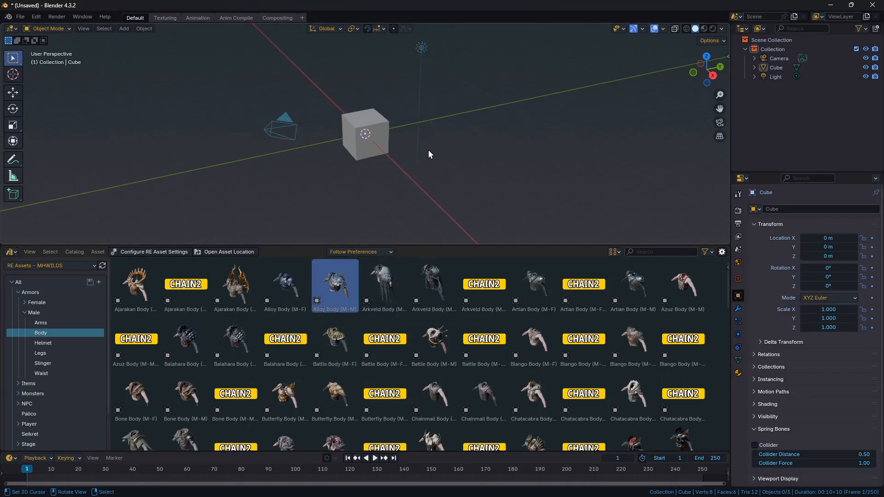
{"action": "key", "text": "a"}
{"action": "key", "text": "x"}
{"action": "left_click", "coordinate": [425, 153]}
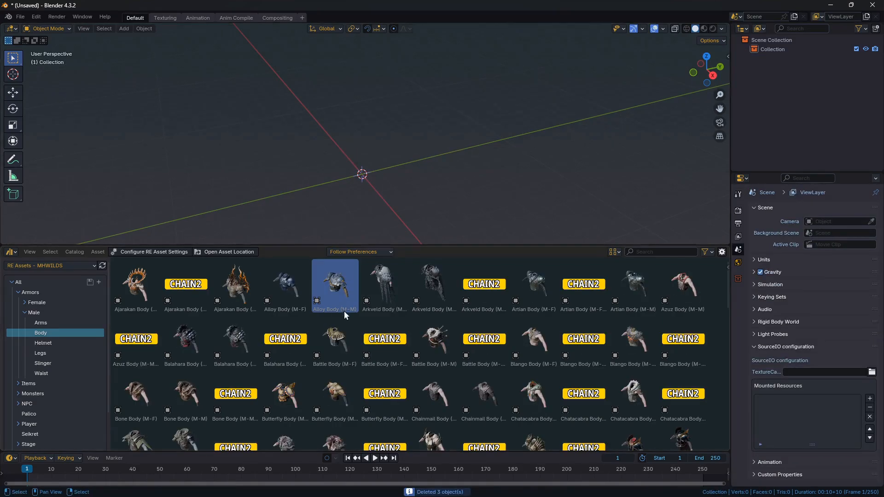
Import the Alloy Body (M-M) asset into the scene with the default RE Mesh options and enlarge the 3D viewport.
{"action": "left_click_drag", "start_coordinate": [344, 310], "coordinate": [368, 190]}
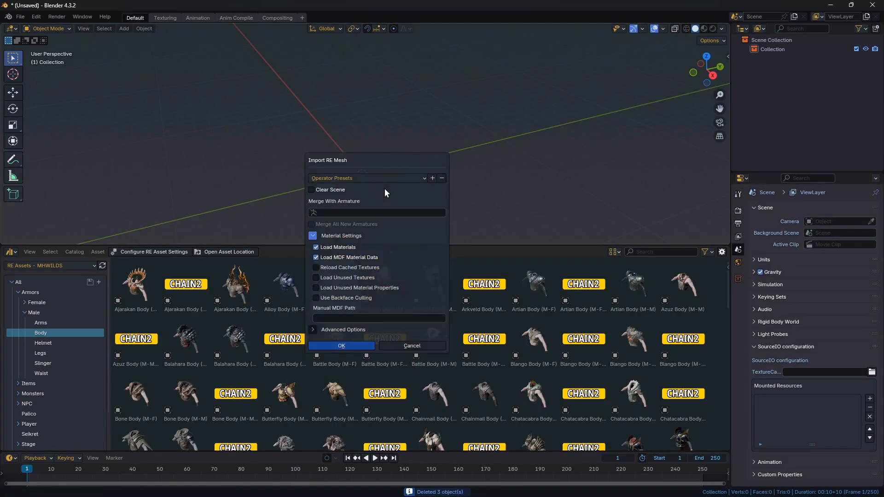
{"action": "left_click", "coordinate": [342, 345]}
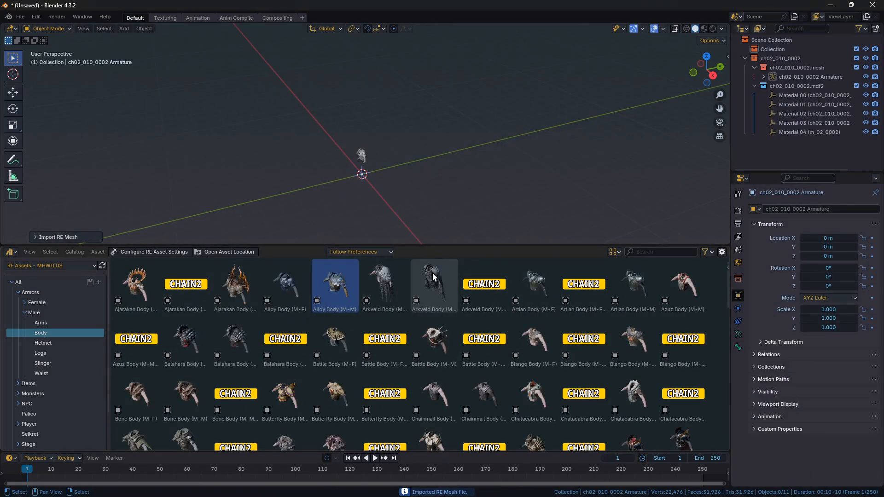
{"action": "left_click_drag", "start_coordinate": [444, 244], "coordinate": [444, 315]}
{"action": "middle_click_drag", "start_coordinate": [443, 310], "coordinate": [454, 211]}
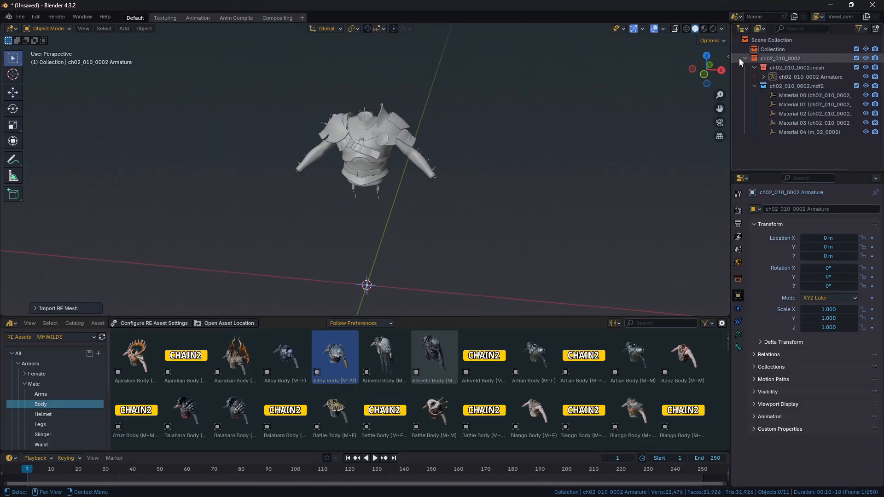
Expand the ch02_010_0002 armature and examine the mesh and material objects in the imported collection.
{"action": "double_click", "coordinate": [790, 57]}
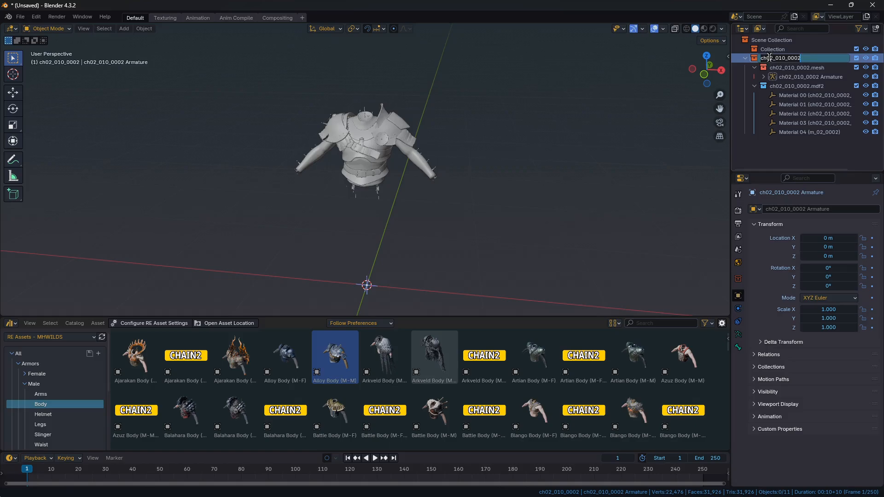
{"action": "left_click", "coordinate": [797, 153]}
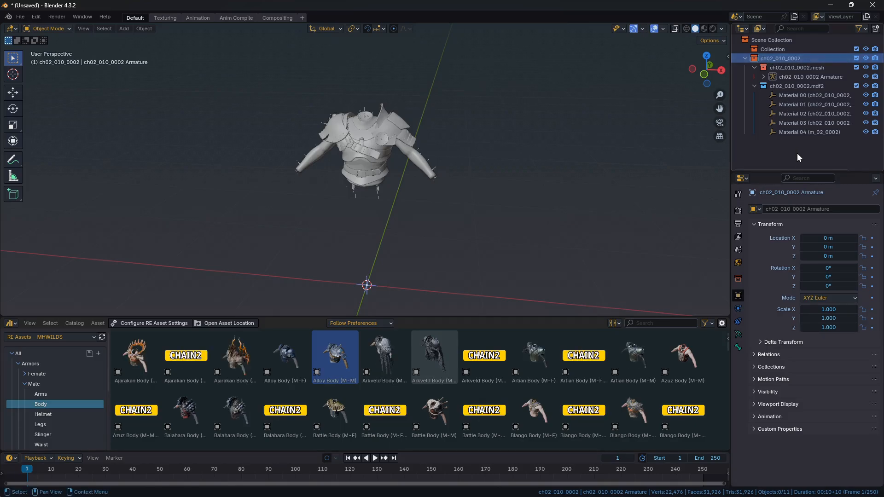
{"action": "left_click", "coordinate": [763, 76]}
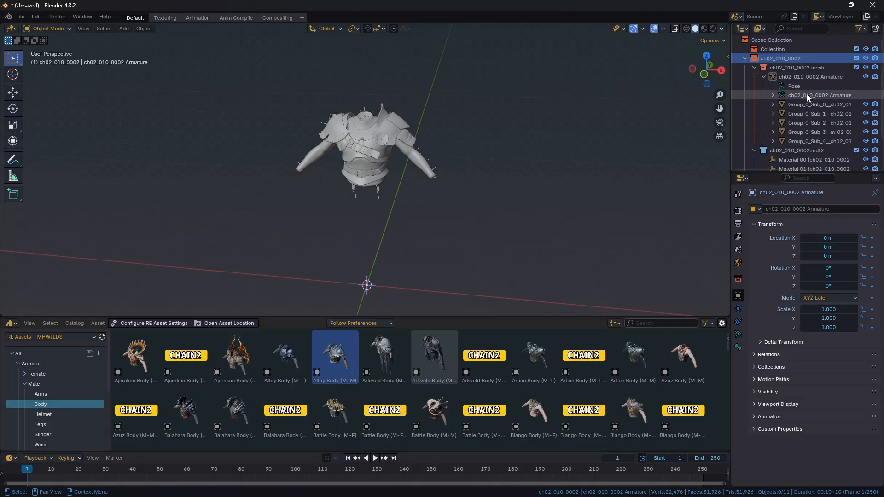
{"action": "scroll", "coordinate": [814, 141], "scroll_direction": "down", "scroll_amount": 2}
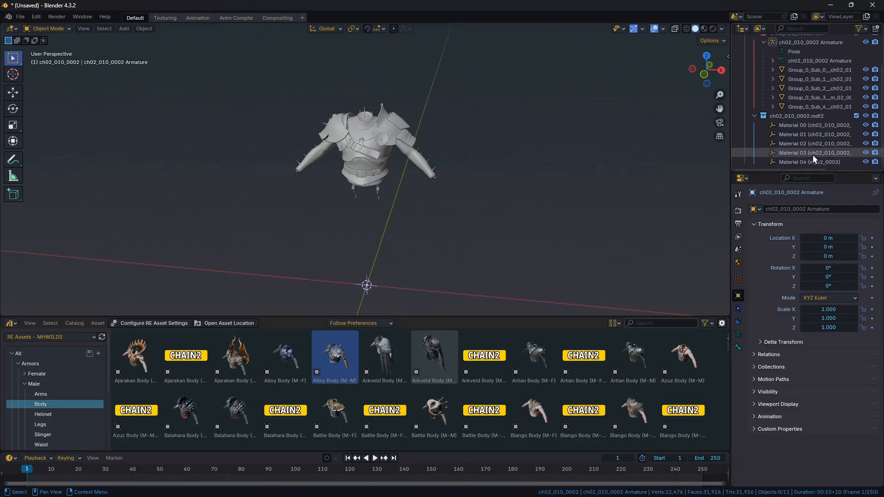
{"action": "scroll", "coordinate": [809, 150], "scroll_direction": "up", "scroll_amount": 2}
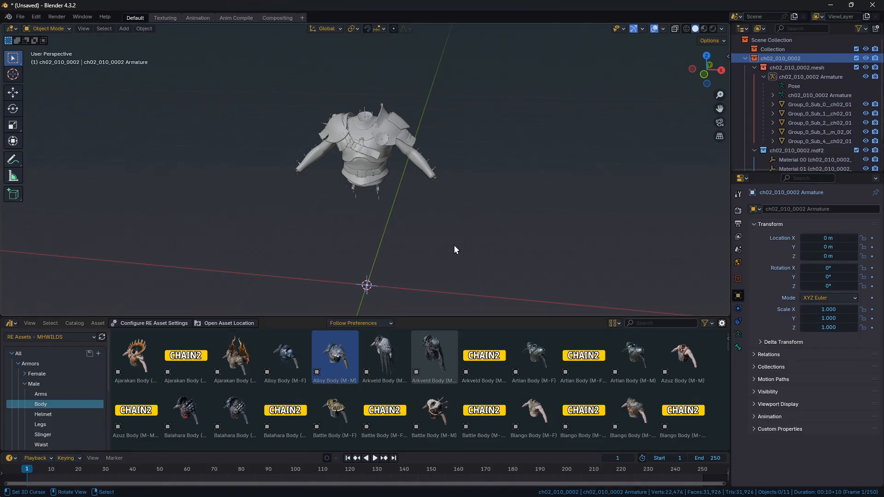
Add a cube mesh, scale it down in Edit Mode and raise it along Z to the armor's chest.
{"action": "key", "text": "shift+a"}
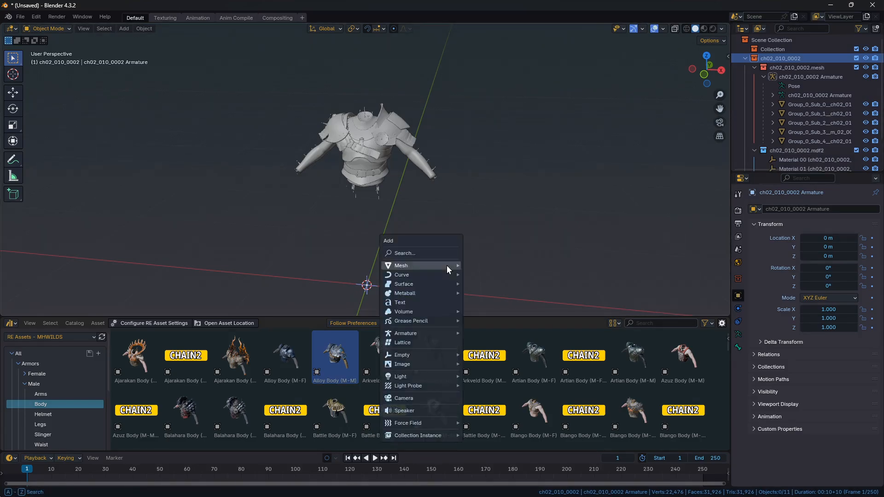
{"action": "mouse_move", "coordinate": [447, 265]}
{"action": "left_click", "coordinate": [493, 283]}
{"action": "middle_click_drag", "start_coordinate": [493, 283], "coordinate": [618, 201]}
{"action": "key", "text": "Tab"}
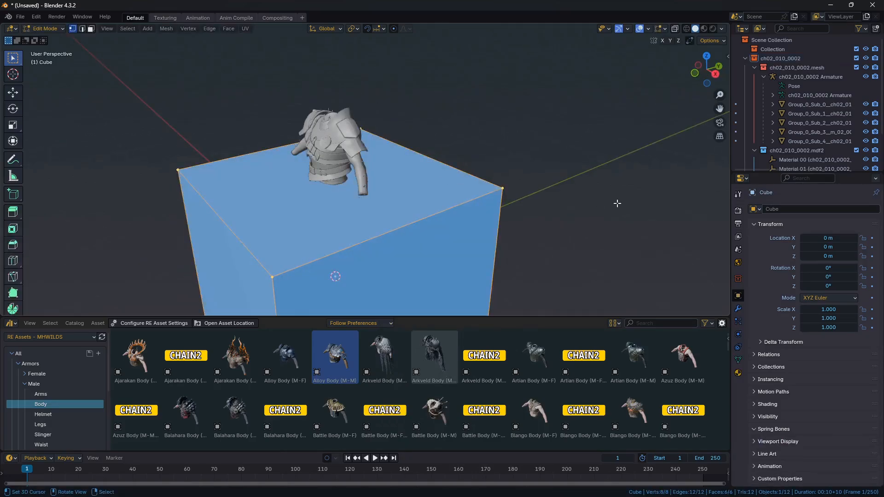
{"action": "key", "text": "g"}
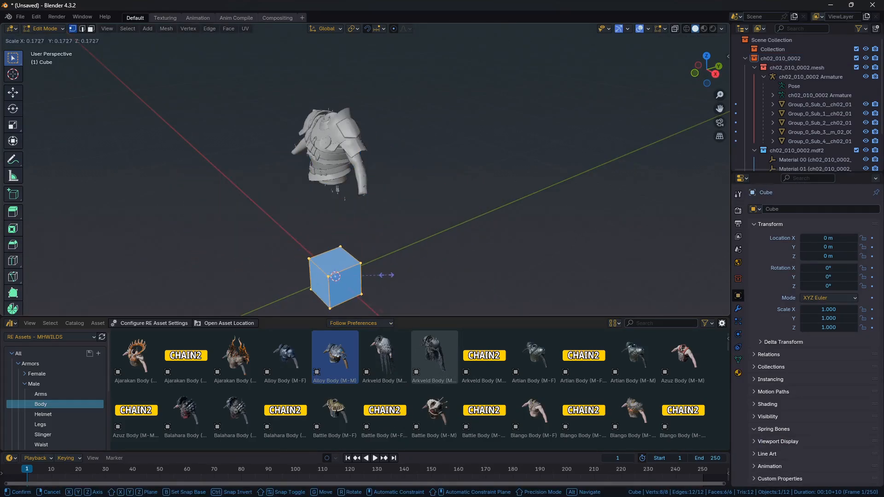
{"action": "left_click", "coordinate": [374, 277]}
{"action": "key", "text": "g"}
{"action": "key", "text": "z"}
{"action": "left_click", "coordinate": [418, 139]}
In front wireframe view, scale the cube along X to the chest and move a new horizontal loop cut along Z.
{"action": "key", "text": "KP_1"}
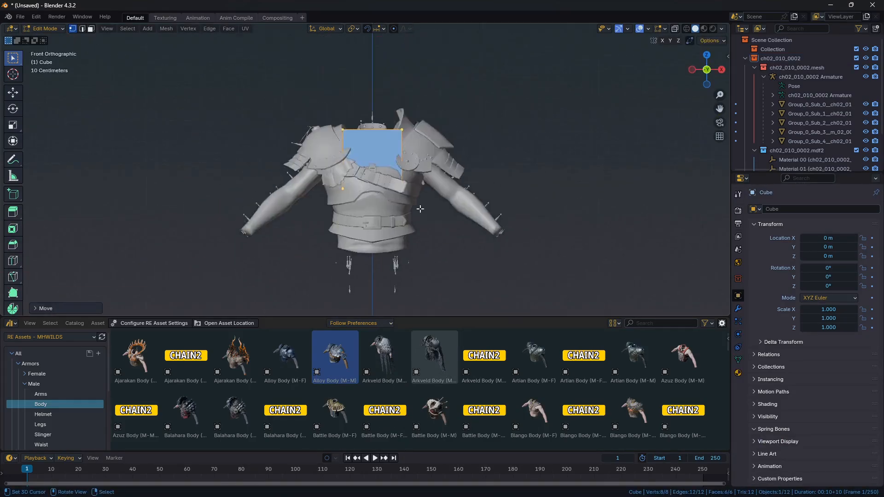
{"action": "key", "text": "shift+z"}
{"action": "key", "text": "s"}
{"action": "key", "text": "x"}
{"action": "key", "text": "ctrl+r"}
{"action": "key", "text": "g"}
{"action": "key", "text": "z"}
{"action": "left_click", "coordinate": [471, 160]}
Extrude the cube's lower end down along Z and scale the new section along X to follow the armor's torso.
{"action": "key", "text": "s"}
{"action": "key", "text": "x"}
{"action": "key", "text": "c"}
{"action": "key", "text": "e"}
{"action": "key", "text": "z"}
{"action": "key", "text": "s"}
{"action": "key", "text": "x"}
Extrude a second section down to the armor's waist and add three vertical loop cuts through the torso mesh.
{"action": "mouse_move", "coordinate": [319, 189]}
{"action": "left_mouse_down"}
{"action": "mouse_move", "coordinate": [424, 189]}
{"action": "mouse_move", "coordinate": [329, 212]}
{"action": "left_mouse_up"}
{"action": "key", "text": "s"}
{"action": "key", "text": "x"}
{"action": "key", "text": "c"}
{"action": "key", "text": "e"}
{"action": "key", "text": "z"}
{"action": "key", "text": "ctrl+r"}
{"action": "scroll", "coordinate": [369, 233], "scroll_direction": "up", "scroll_amount": 2}
Circle-select the outer side vertices of the torso mesh and adjust their depth with Shrink/Fatten.
{"action": "key", "text": "c"}
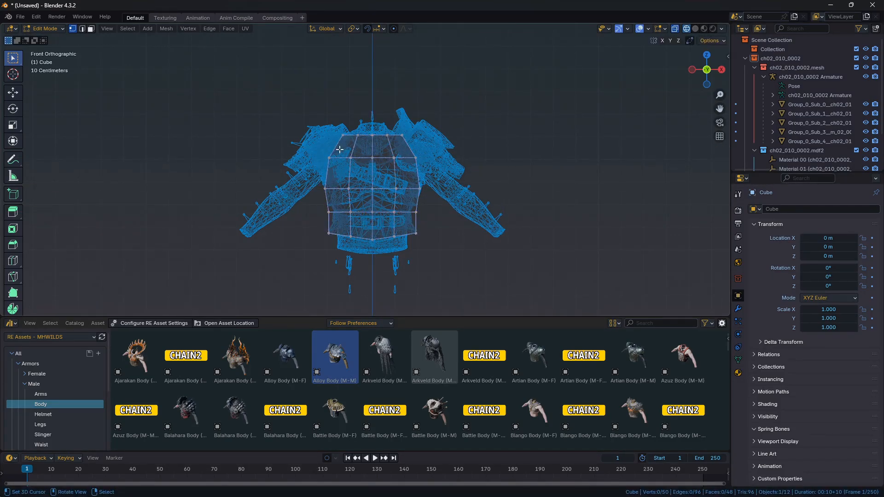
{"action": "left_click_drag", "start_coordinate": [339, 150], "coordinate": [328, 232]}
{"action": "mouse_move", "coordinate": [502, 152]}
{"action": "middle_mouse_down"}
{"action": "mouse_move", "coordinate": [458, 168]}
{"action": "mouse_move", "coordinate": [551, 249]}
{"action": "mouse_move", "coordinate": [414, 207]}
{"action": "mouse_move", "coordinate": [442, 184]}
{"action": "middle_mouse_up"}
{"action": "key", "text": "alt+s"}
{"action": "left_click", "coordinate": [458, 168]}
{"action": "key", "text": "shift+z"}
{"action": "key", "text": "shift+z"}
Reposition selected vertices of the torso mesh along X and Z to shape it to the armor.
{"action": "key", "text": "g"}
{"action": "key", "text": "x"}
{"action": "left_click", "coordinate": [399, 159], "text": "shift"}
{"action": "key", "text": "g"}
{"action": "key", "text": "z"}
{"action": "middle_click_drag", "start_coordinate": [377, 149], "coordinate": [371, 180]}
{"action": "key", "text": "g"}
{"action": "key", "text": "z"}
{"action": "left_click", "coordinate": [474, 168]}
Box-select a group of vertices on the torso mesh and move it along Z.
{"action": "key", "text": "b"}
{"action": "left_click_drag", "start_coordinate": [391, 192], "coordinate": [337, 224]}
{"action": "key", "text": "g"}
{"action": "key", "text": "z"}
{"action": "left_click", "coordinate": [353, 202]}
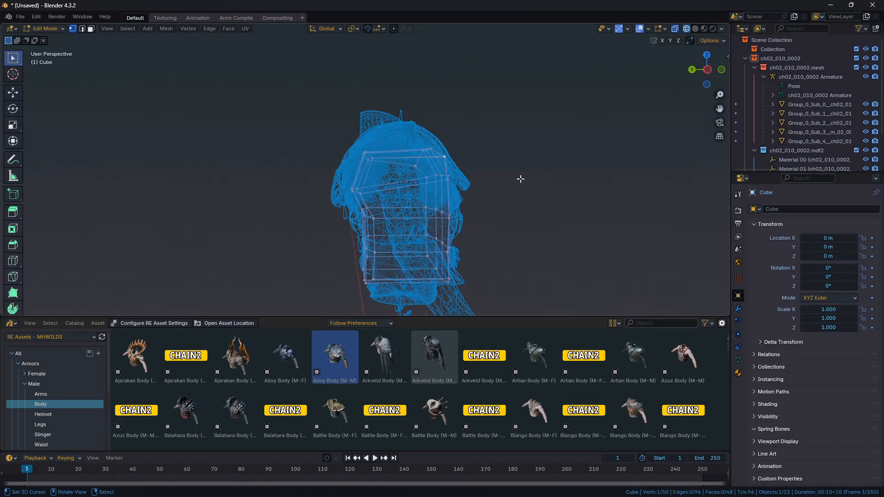
Refine the torso mesh by moving a vertex freely and adjusting its height along Z.
{"action": "right_click", "coordinate": [453, 186]}
{"action": "key", "text": "g"}
{"action": "left_click", "coordinate": [470, 207]}
{"action": "mouse_move", "coordinate": [519, 178]}
{"action": "middle_mouse_down"}
{"action": "mouse_move", "coordinate": [444, 211]}
{"action": "mouse_move", "coordinate": [479, 220]}
{"action": "mouse_move", "coordinate": [402, 212]}
{"action": "middle_mouse_up"}
{"action": "key", "text": "g"}
{"action": "key", "text": "z"}
{"action": "left_click", "coordinate": [445, 211]}
Return to solid shading and Object Mode, and move the cube object to the collection named Collection.
{"action": "key", "text": "shift+z"}
{"action": "key", "text": "Tab"}
{"action": "key", "text": "m"}
{"action": "left_click", "coordinate": [474, 251]}
{"action": "scroll", "coordinate": [433, 217], "scroll_direction": "up", "scroll_amount": 3}
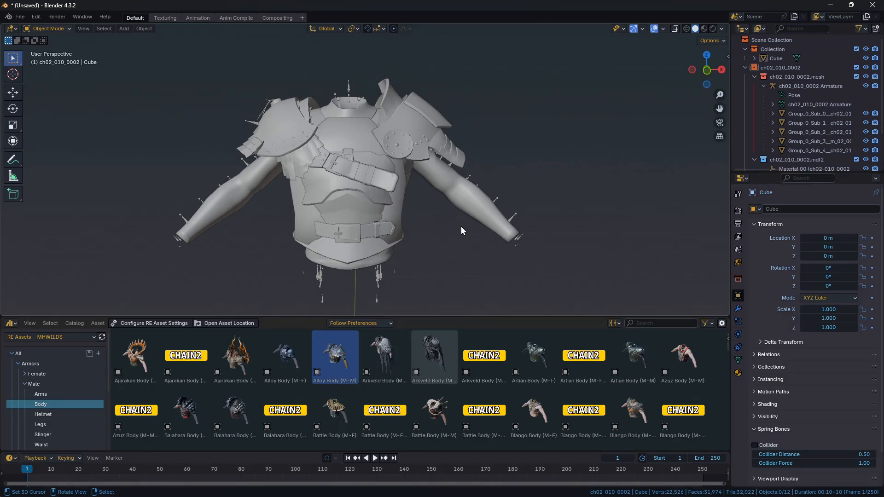
{"action": "middle_click_drag", "start_coordinate": [461, 226], "coordinate": [351, 317], "text": "ctrl"}
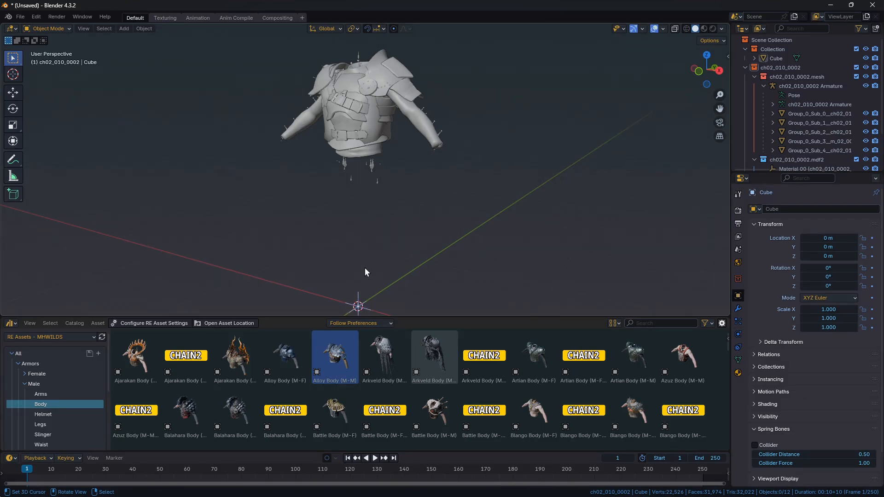
{"action": "middle_click_drag", "start_coordinate": [365, 268], "coordinate": [388, 288]}
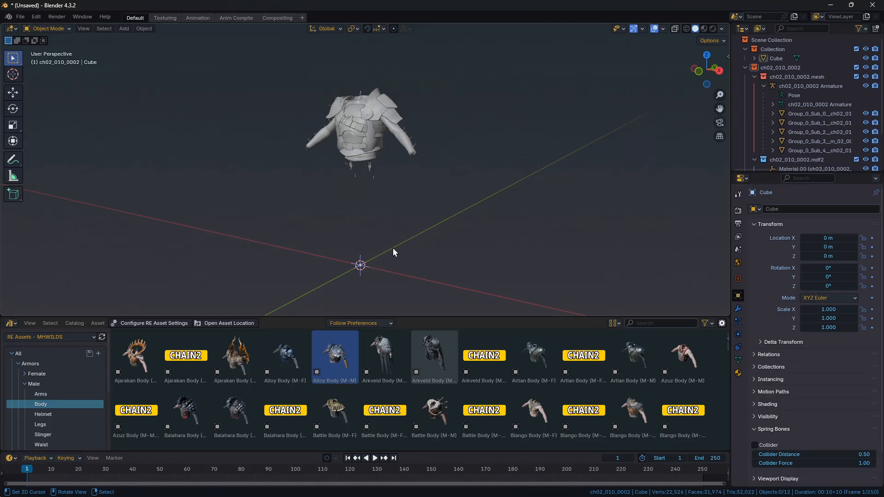
{"action": "middle_click_drag", "start_coordinate": [393, 252], "coordinate": [410, 254]}
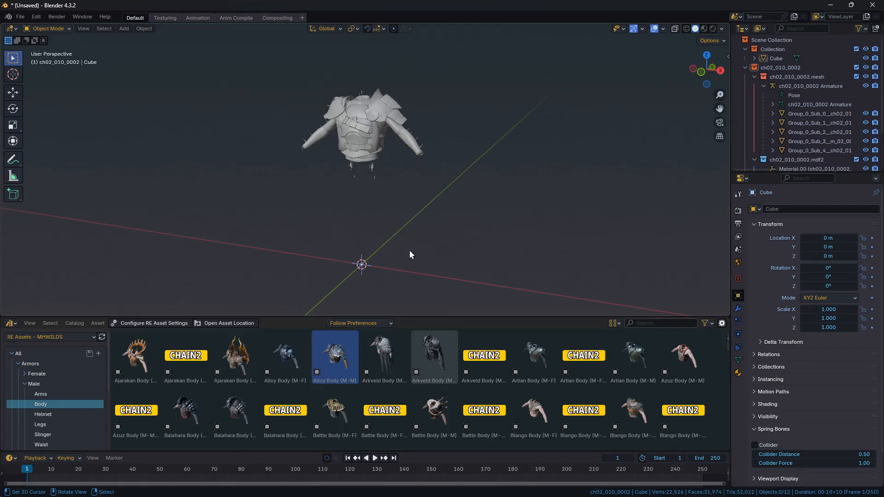
{"action": "scroll", "coordinate": [401, 204], "scroll_direction": "up", "scroll_amount": 2}
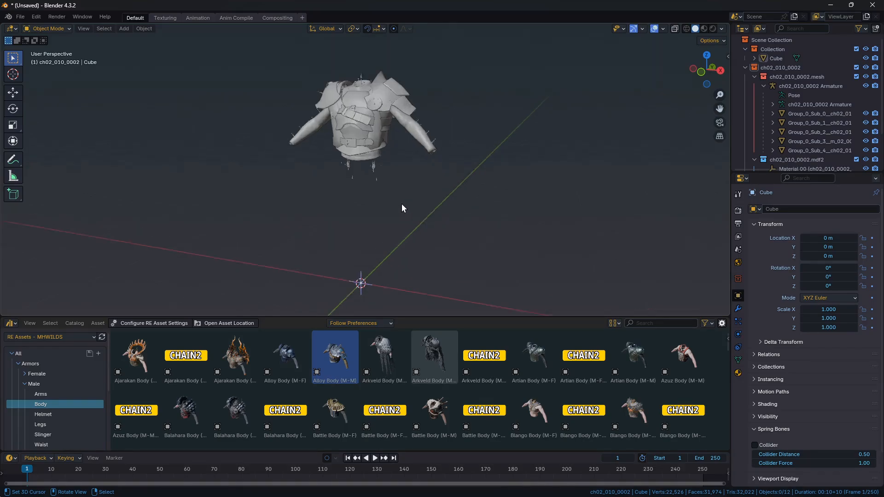
Enlarge the 3D viewport by shrinking the asset browser, and frame the armor from the front.
{"action": "scroll", "coordinate": [437, 172], "scroll_direction": "down", "scroll_amount": 1}
{"action": "middle_click_drag", "start_coordinate": [436, 176], "coordinate": [438, 193], "text": "shift"}
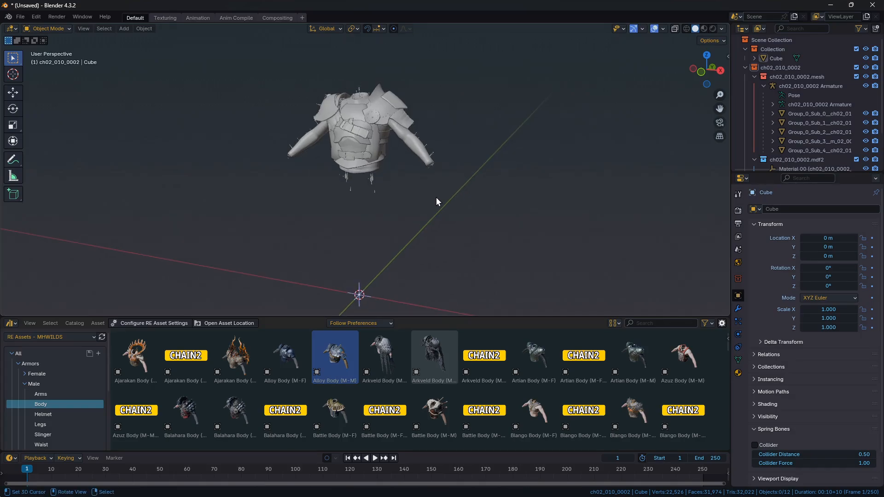
{"action": "left_click_drag", "start_coordinate": [482, 316], "coordinate": [477, 383]}
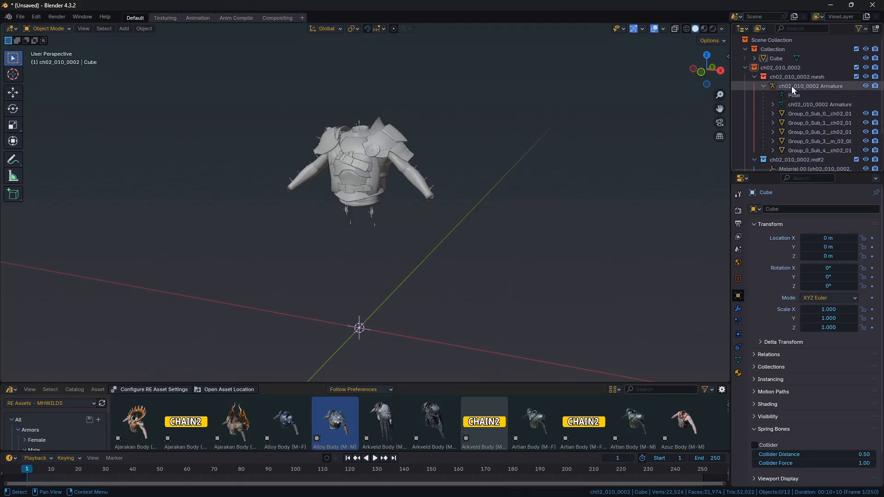
{"action": "middle_click_drag", "start_coordinate": [883, 496], "coordinate": [883, 496]}
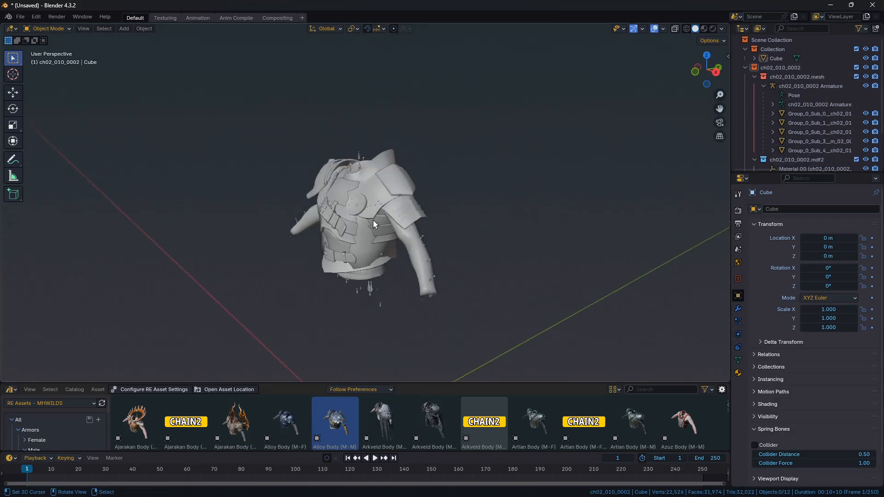
{"action": "scroll", "coordinate": [330, 221], "scroll_direction": "up", "scroll_amount": 3}
{"action": "middle_click_drag", "start_coordinate": [331, 221], "coordinate": [360, 226]}
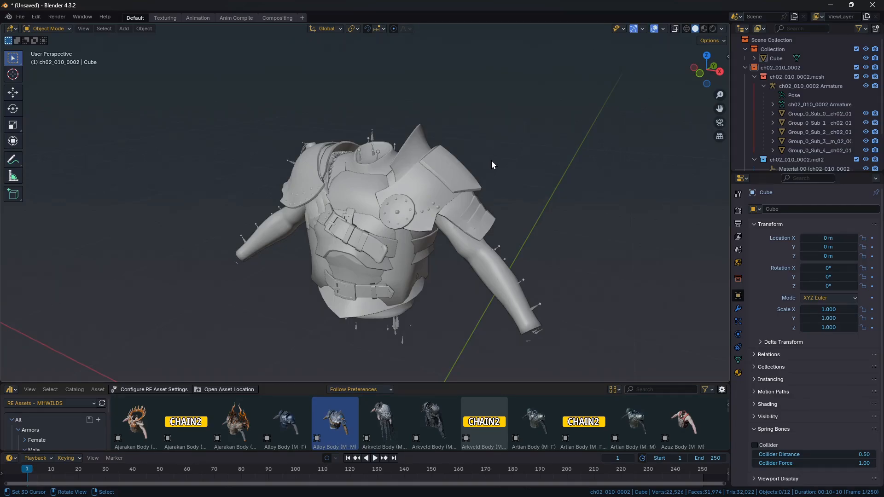
Select the ch02_010_0002 armature and enter Pose Mode with wireframe shading.
{"action": "left_click", "coordinate": [377, 151]}
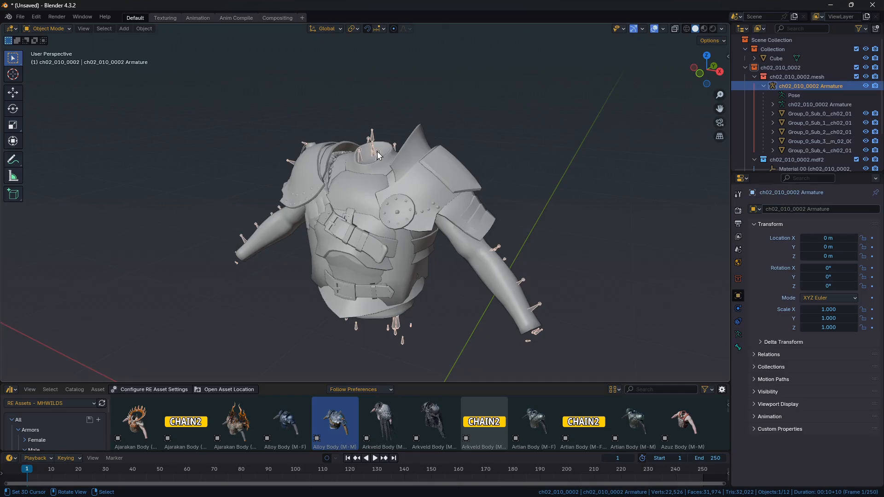
{"action": "key", "text": "ctrl+Tab"}
{"action": "key", "text": "shift+z"}
{"action": "left_click", "coordinate": [498, 246]}
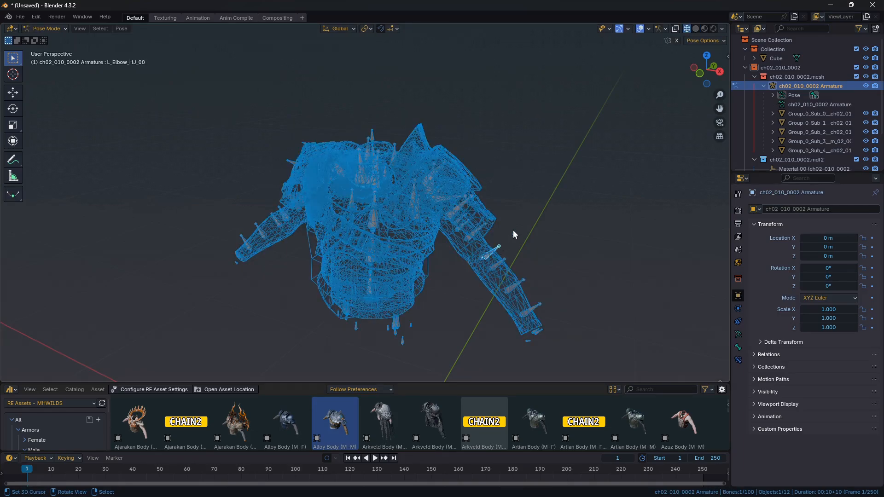
{"action": "left_click", "coordinate": [488, 251]}
{"action": "key", "text": "r"}
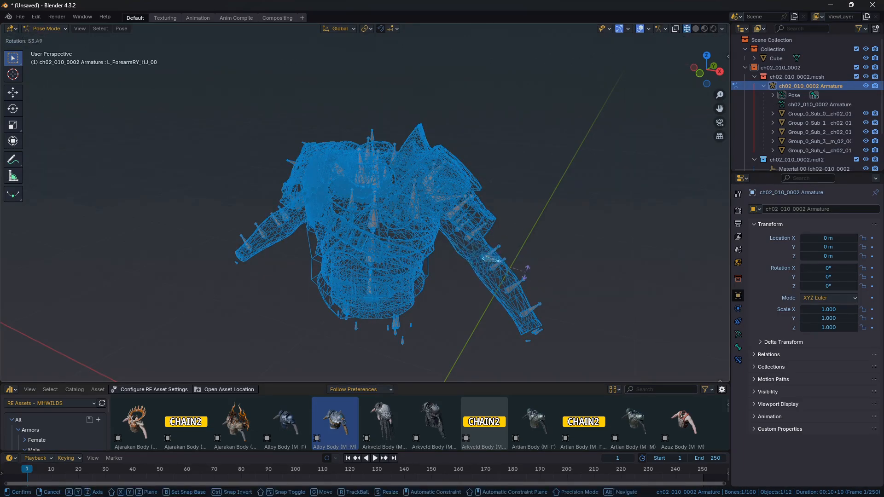
{"action": "right_click", "coordinate": [485, 257]}
Rotate the L_Forearm bone to bend the left arm at the elbow, adjusting the bend from a second angle.
{"action": "right_click", "coordinate": [485, 258]}
{"action": "key", "text": "r"}
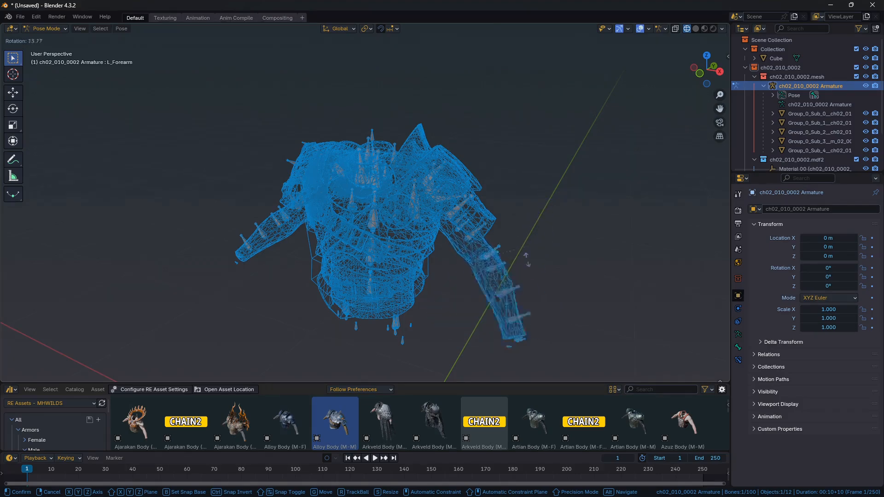
{"action": "left_click", "coordinate": [526, 294]}
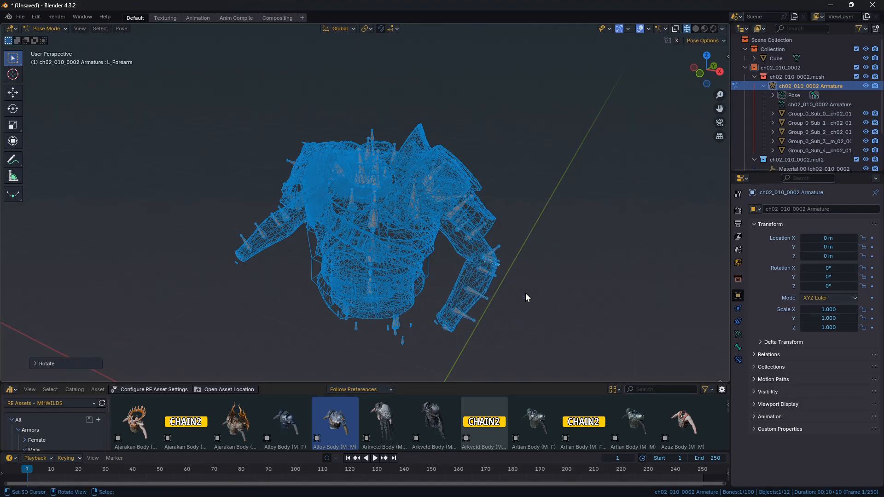
{"action": "middle_click_drag", "start_coordinate": [527, 303], "coordinate": [496, 261], "text": "shift"}
{"action": "scroll", "coordinate": [500, 249], "scroll_direction": "up", "scroll_amount": 3}
{"action": "middle_click_drag", "start_coordinate": [506, 225], "coordinate": [476, 212]}
{"action": "key", "text": "r"}
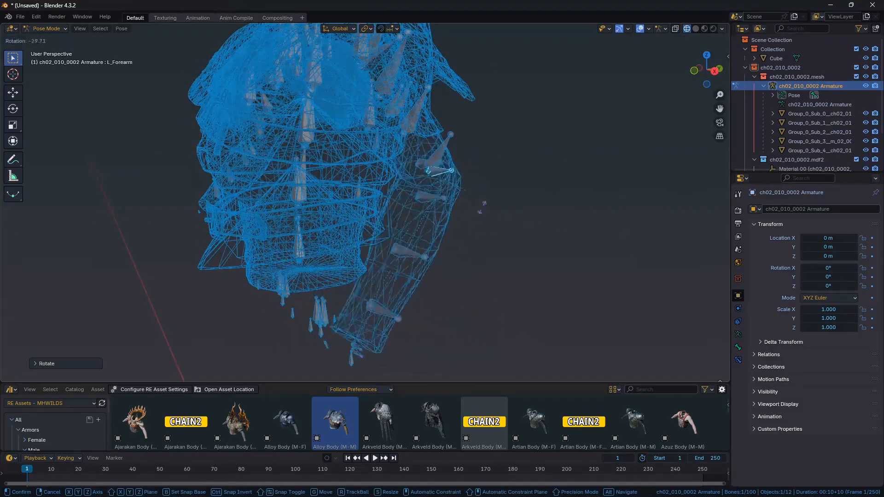
{"action": "left_click", "coordinate": [479, 223]}
{"action": "middle_click_drag", "start_coordinate": [479, 219], "coordinate": [498, 222]}
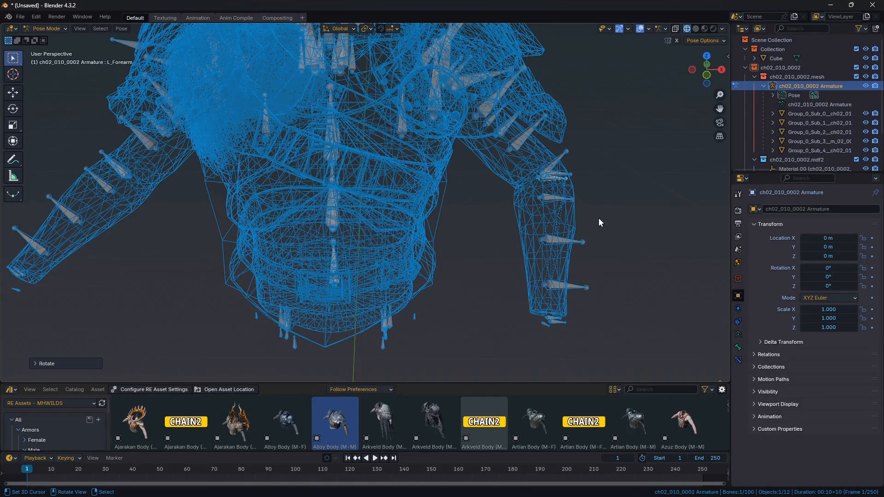
Clear the rotation of all bones to restore the rest pose, and deselect them.
{"action": "key", "text": "a"}
{"action": "middle_click_drag", "start_coordinate": [627, 182], "coordinate": [559, 201]}
{"action": "key", "text": "a"}
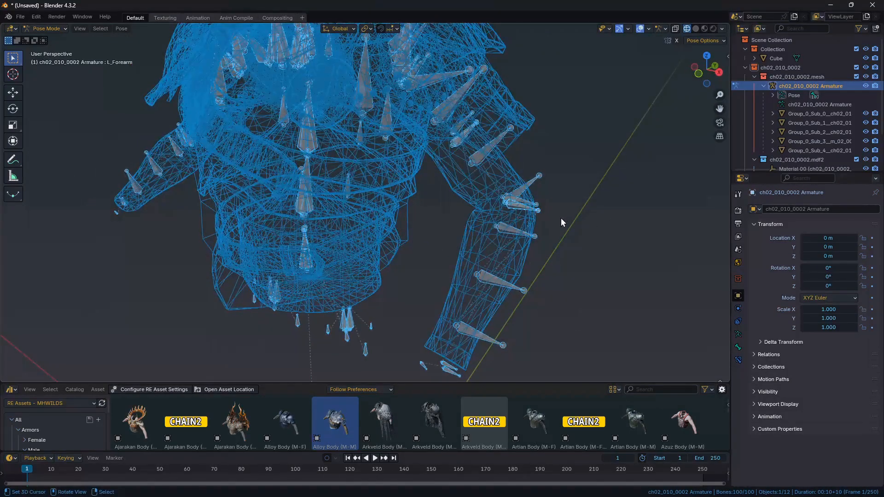
{"action": "key", "text": "alt+r"}
{"action": "key", "text": "alt+a"}
Examine the helper bones around the left elbow by selecting them in turn, including L_ForearmRY_HJ_01 and L_Elbow_HJ_00.
{"action": "scroll", "coordinate": [564, 220], "scroll_direction": "down", "scroll_amount": 3}
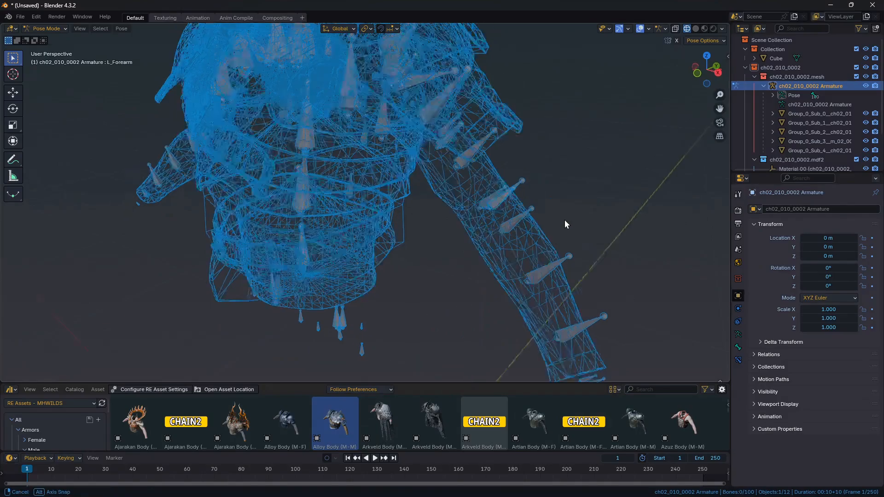
{"action": "middle_click_drag", "start_coordinate": [564, 219], "coordinate": [476, 225]}
{"action": "key", "text": "Tab"}
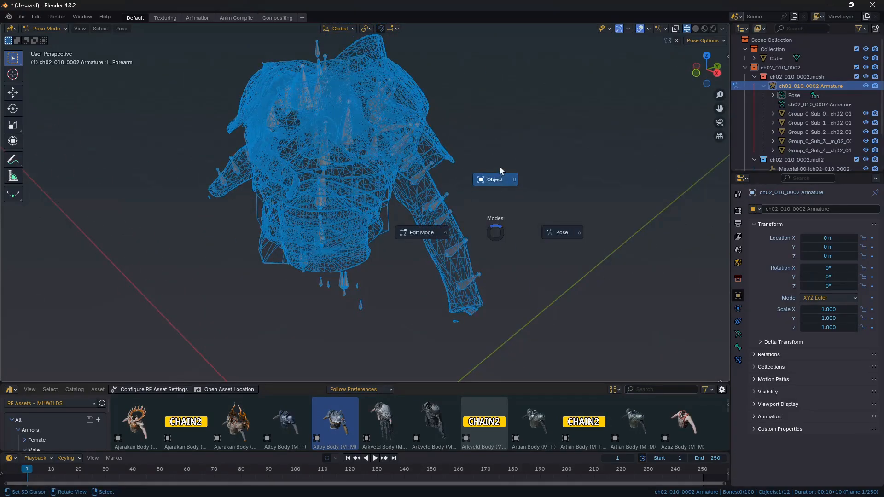
{"action": "left_click", "coordinate": [499, 171]}
{"action": "key", "text": "ctrl+Tab"}
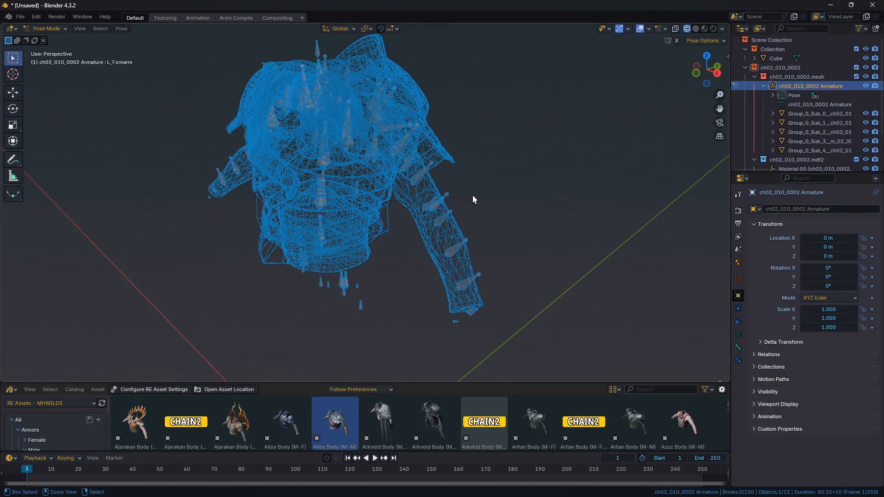
{"action": "left_click", "coordinate": [430, 201]}
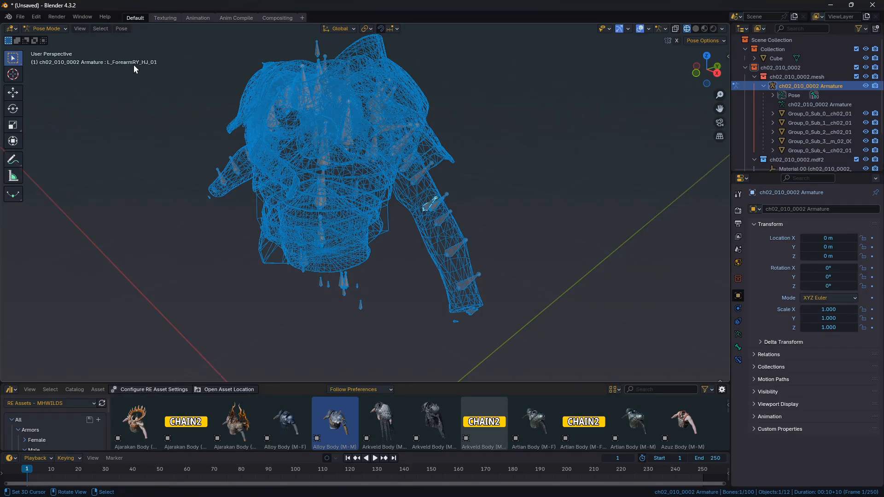
{"action": "left_click", "coordinate": [423, 172]}
{"action": "left_click", "coordinate": [438, 204]}
{"action": "left_click", "coordinate": [443, 201]}
Try moving the L_Elbow_HJ_00 bone freely from two viewing angles to test how it deforms the elbow.
{"action": "key", "text": "g"}
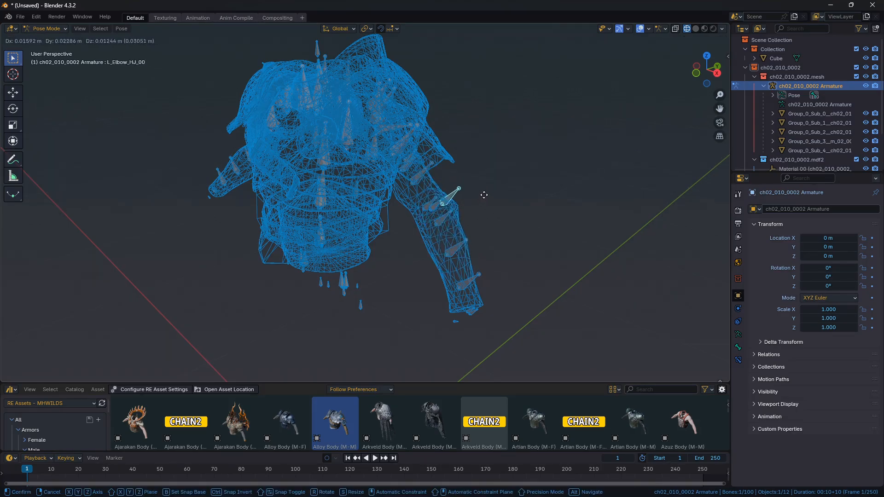
{"action": "left_click", "coordinate": [477, 204]}
{"action": "middle_click_drag", "start_coordinate": [484, 206], "coordinate": [464, 198]}
{"action": "key", "text": "g"}
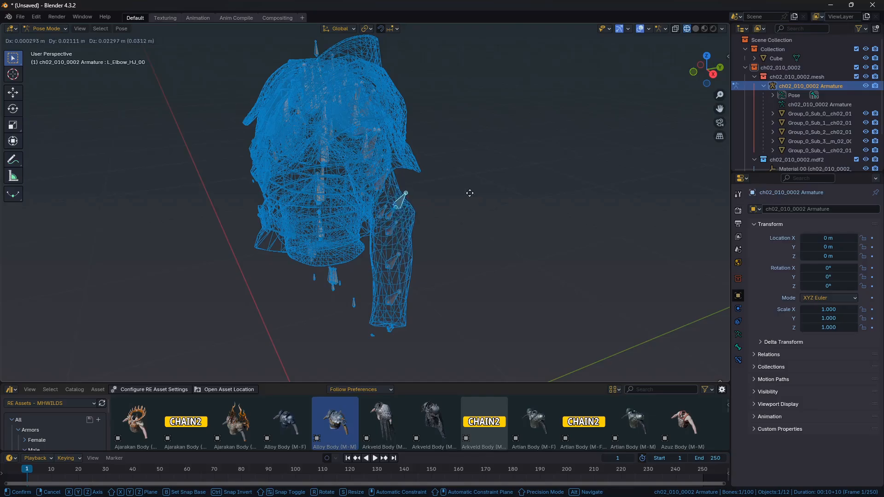
{"action": "left_click", "coordinate": [411, 214]}
{"action": "middle_click_drag", "start_coordinate": [411, 215], "coordinate": [471, 233]}
Look through the armature's data properties and the selected bone's properties.
{"action": "left_click", "coordinate": [738, 335]}
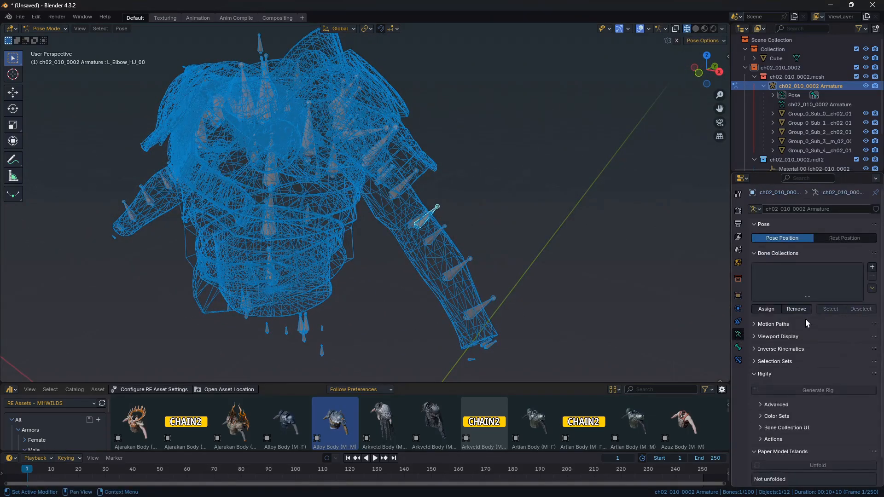
{"action": "left_click", "coordinate": [738, 347]}
{"action": "left_click", "coordinate": [738, 334]}
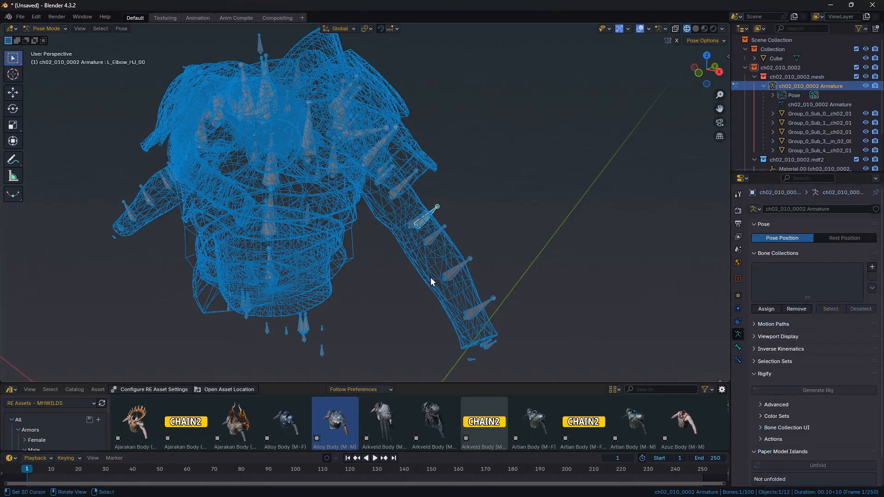
Examine the elbow, wrist and spine bones by selecting overlapping ones in turn, ending on Spine_1.
{"action": "left_click", "coordinate": [433, 241]}
{"action": "left_click", "coordinate": [423, 224]}
{"action": "left_click", "coordinate": [423, 224]}
{"action": "left_click", "coordinate": [421, 223]}
{"action": "left_click", "coordinate": [421, 224]}
{"action": "left_click", "coordinate": [484, 339]}
{"action": "left_click", "coordinate": [483, 344]}
{"action": "left_click", "coordinate": [270, 228]}
{"action": "left_click", "coordinate": [270, 225]}
{"action": "left_click", "coordinate": [270, 226]}
{"action": "left_click", "coordinate": [270, 227]}
{"action": "middle_click_drag", "start_coordinate": [341, 229], "coordinate": [424, 238]}
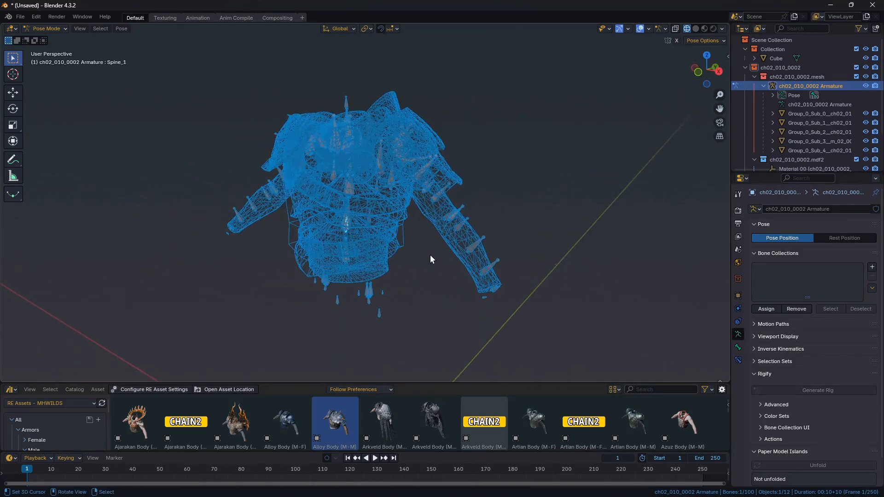
{"action": "scroll", "coordinate": [429, 255], "scroll_direction": "up", "scroll_amount": 1}
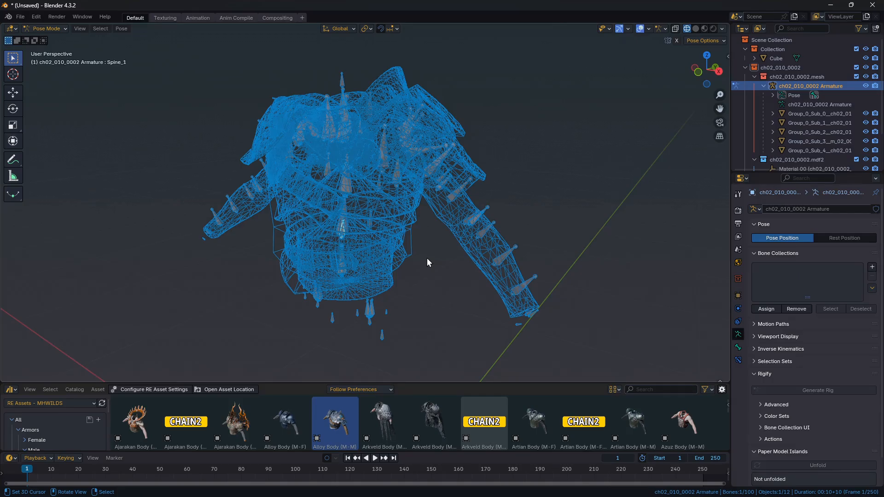
Return to Object Mode with solid shading and select the Cube torso mesh.
{"action": "key", "text": "Tab"}
{"action": "key", "text": "alt+a"}
{"action": "key", "text": "shift+z"}
{"action": "right_click", "coordinate": [409, 247]}
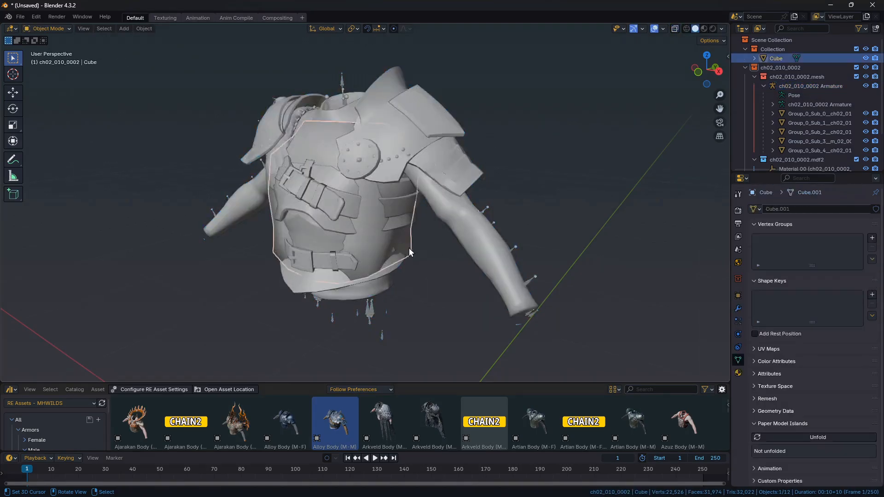
Parent the Cube to the ch02_010_0002 armature using Armature Deform With Empty Groups.
{"action": "middle_click_drag", "start_coordinate": [409, 247], "coordinate": [366, 208]}
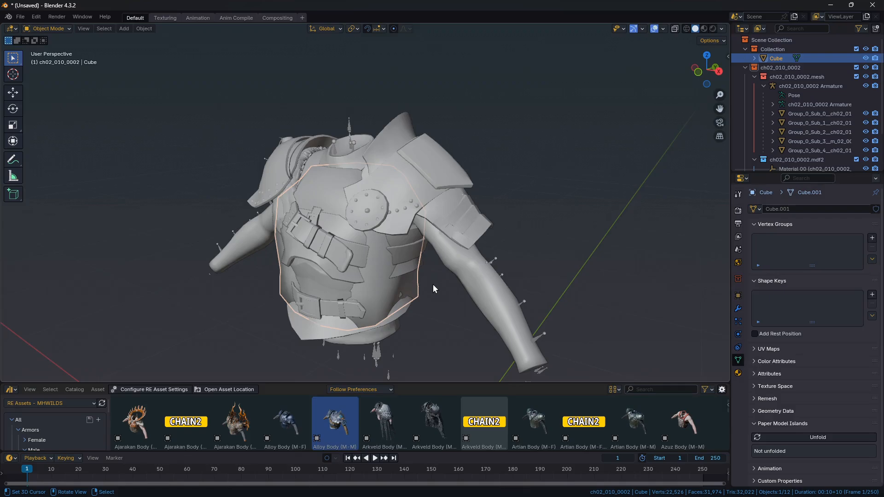
{"action": "right_click", "coordinate": [350, 127]}
{"action": "key", "text": "ctrl+p"}
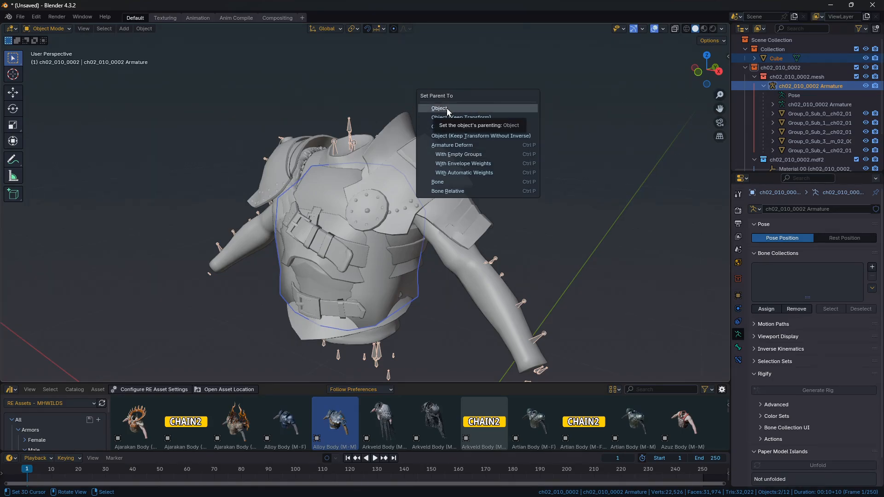
{"action": "left_click", "coordinate": [459, 155]}
Select only the Cube, enlarge the properties editor and its vertex group list, and review the groups up to root.
{"action": "left_click", "coordinate": [414, 289]}
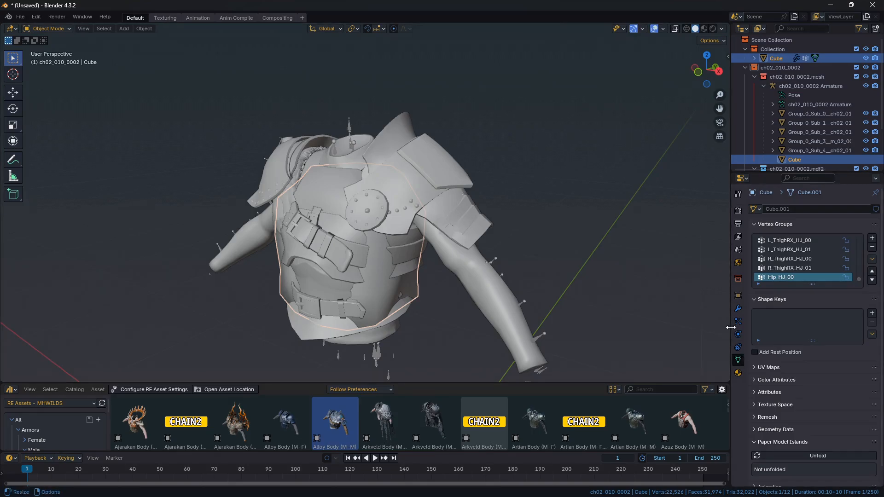
{"action": "left_click_drag", "start_coordinate": [731, 327], "coordinate": [622, 328]}
{"action": "left_click_drag", "start_coordinate": [754, 286], "coordinate": [754, 456]}
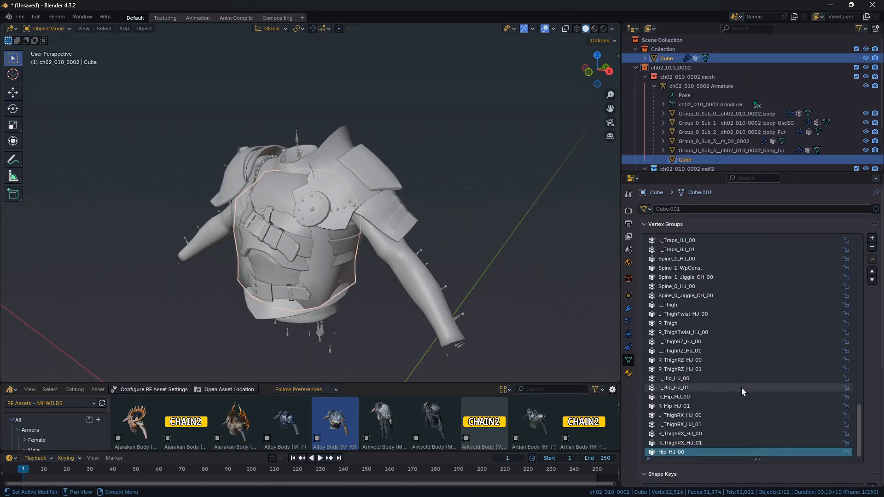
{"action": "scroll", "coordinate": [741, 388], "scroll_direction": "up", "scroll_amount": 20}
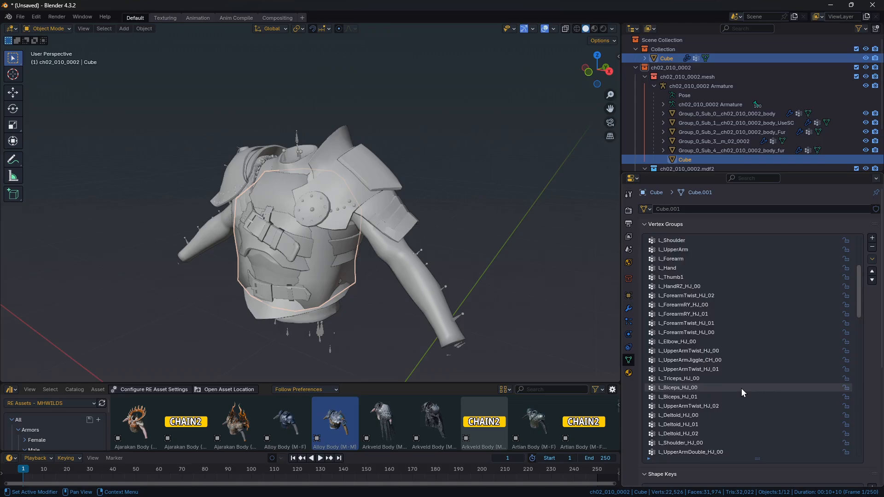
{"action": "scroll", "coordinate": [741, 388], "scroll_direction": "up", "scroll_amount": 4}
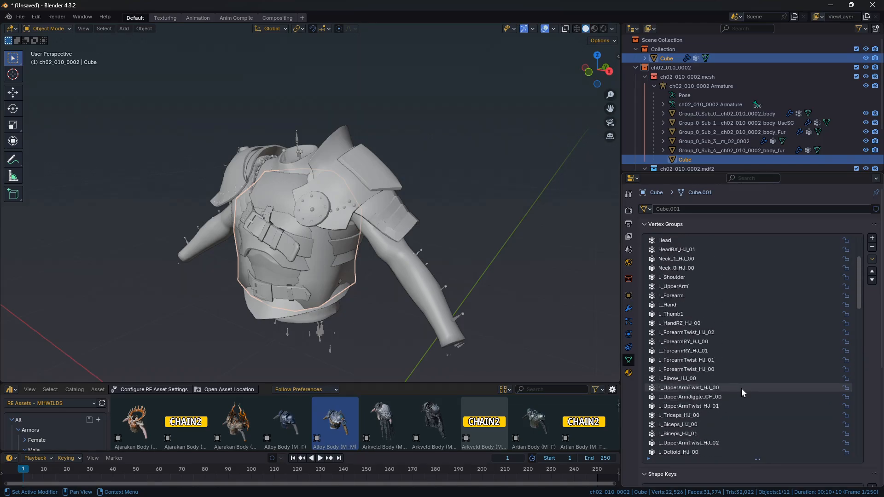
{"action": "scroll", "coordinate": [741, 388], "scroll_direction": "up", "scroll_amount": 9}
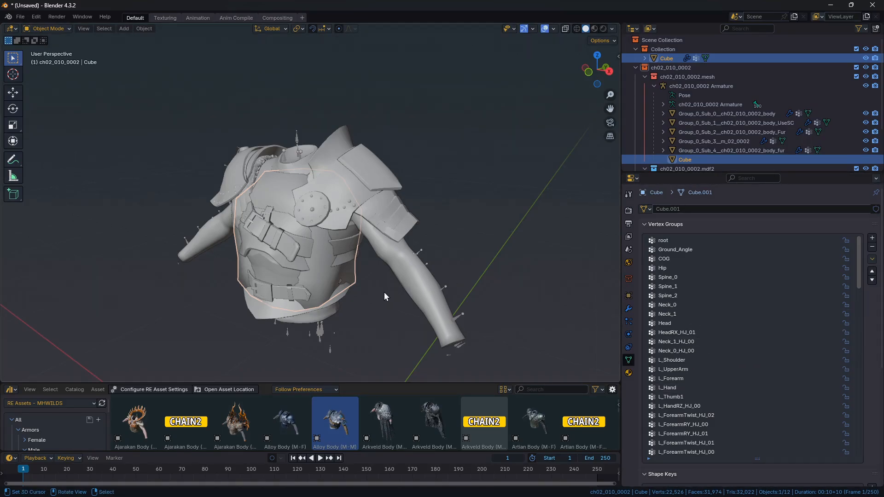
In Edit Mode make Spine_1 the Cube's active vertex group, and check its Armature modifier back in Object Mode.
{"action": "key", "text": "ctrl+Tab"}
{"action": "left_click", "coordinate": [386, 221]}
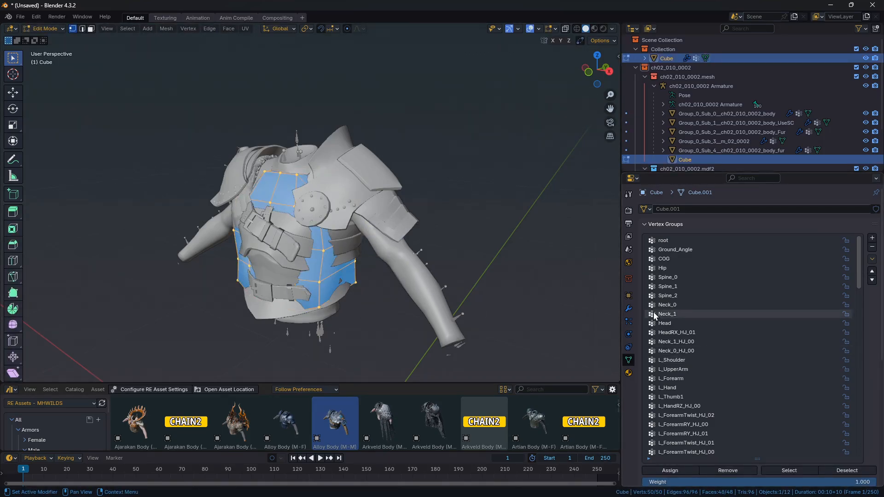
{"action": "left_click", "coordinate": [705, 286]}
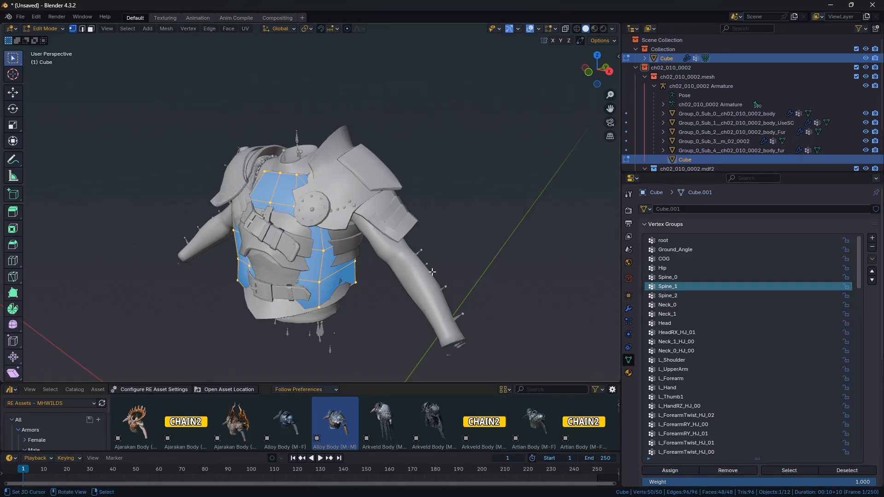
{"action": "left_click", "coordinate": [438, 289]}
{"action": "key", "text": "Tab"}
{"action": "left_click", "coordinate": [629, 309]}
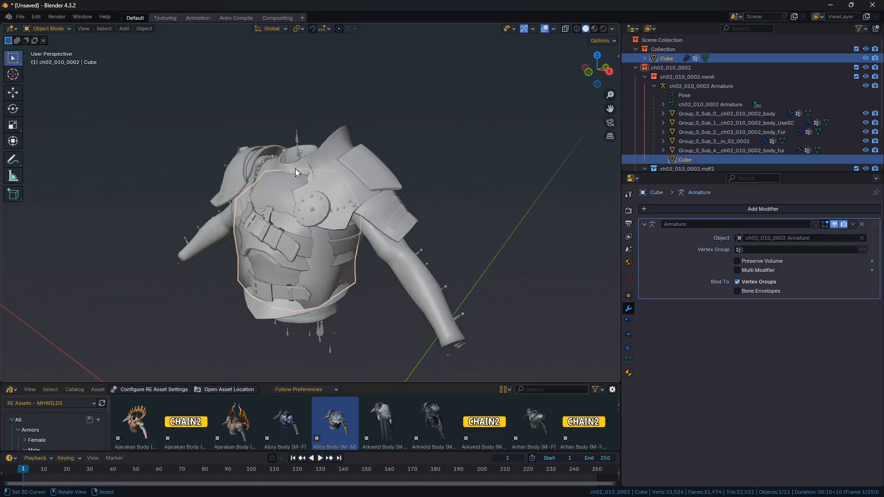
Select the armature and switch it to Pose Mode with wireframe shading.
{"action": "right_click", "coordinate": [323, 328]}
{"action": "key", "text": "shift+z"}
{"action": "key", "text": "ctrl+Tab"}
Select the Spine_1 bone and trial-rotate it in wireframe to check how the meshes deform, cancelling the rotation.
{"action": "right_click", "coordinate": [296, 263]}
{"action": "right_click", "coordinate": [296, 264]}
{"action": "right_click", "coordinate": [296, 263]}
{"action": "right_click", "coordinate": [296, 263]}
{"action": "right_click", "coordinate": [297, 264]}
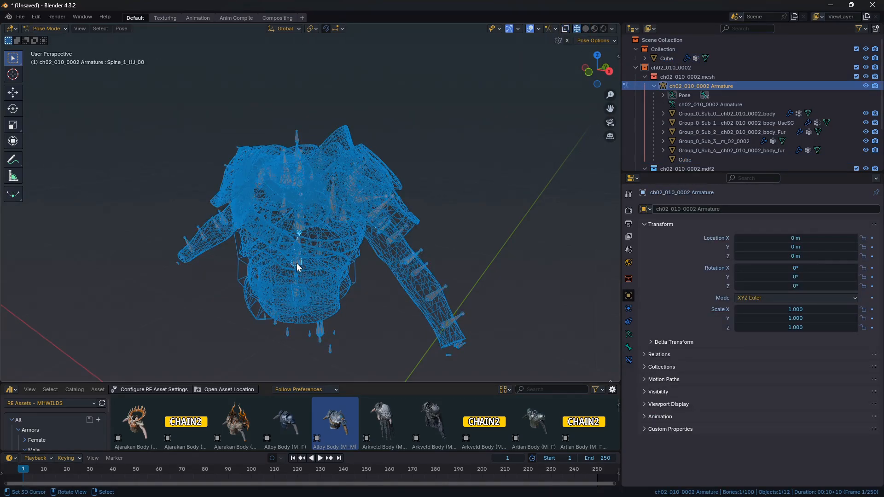
{"action": "right_click", "coordinate": [296, 264]}
{"action": "right_click", "coordinate": [296, 263]}
{"action": "right_click", "coordinate": [297, 264]}
{"action": "right_click", "coordinate": [297, 263]}
{"action": "key", "text": "r"}
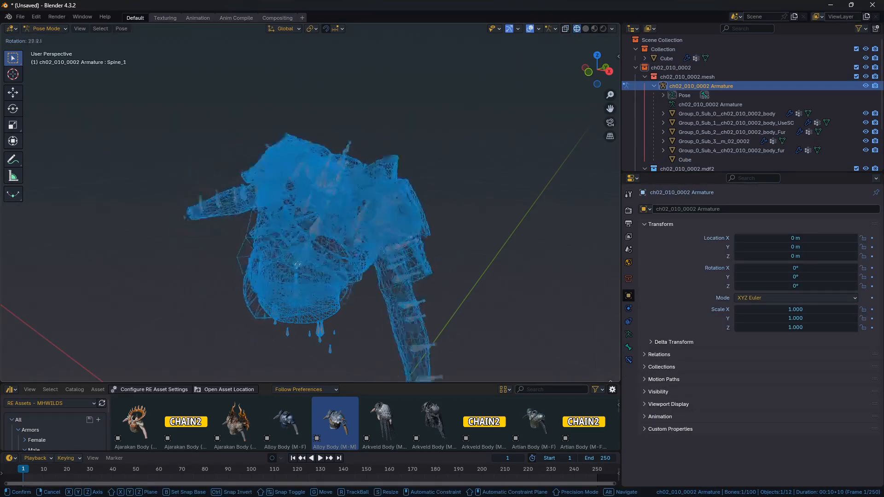
{"action": "right_click", "coordinate": [308, 248]}
Switch to solid shading and trial-rotate the Spine_1 bone again, cancelling the rotation.
{"action": "key", "text": "shift+z"}
{"action": "key", "text": "r"}
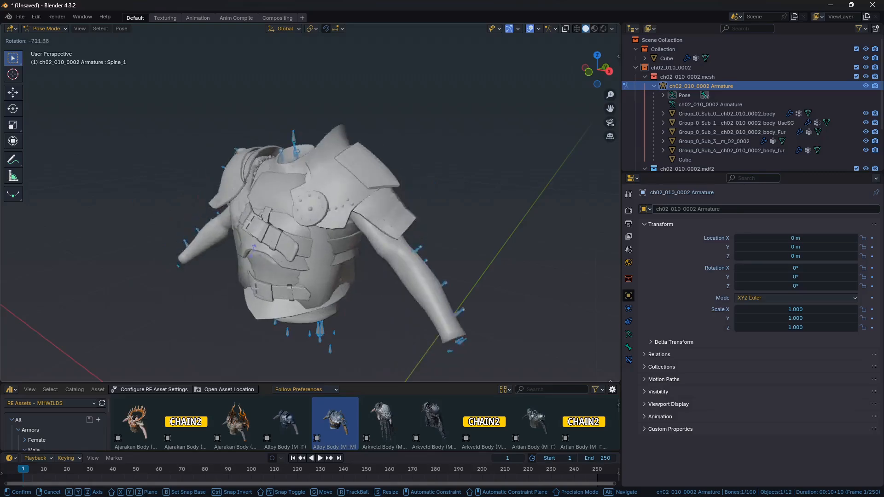
{"action": "right_click", "coordinate": [366, 179]}
Return the armature to Object Mode with nothing selected, and move the Cube into the ch02_010_0002.mesh collection.
{"action": "key", "text": "ctrl+Tab"}
{"action": "key", "text": "alt+a"}
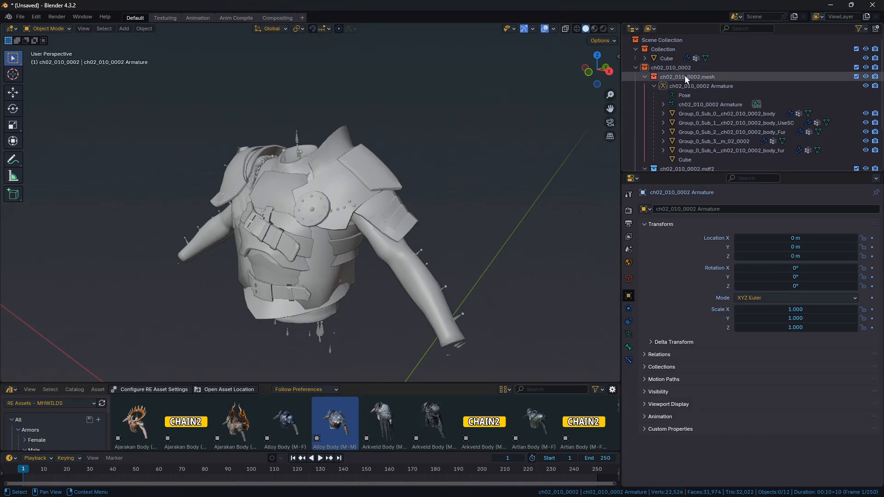
{"action": "mouse_move", "coordinate": [687, 58]}
{"action": "left_mouse_down"}
{"action": "mouse_move", "coordinate": [673, 63]}
{"action": "mouse_move", "coordinate": [689, 74]}
{"action": "left_mouse_up"}
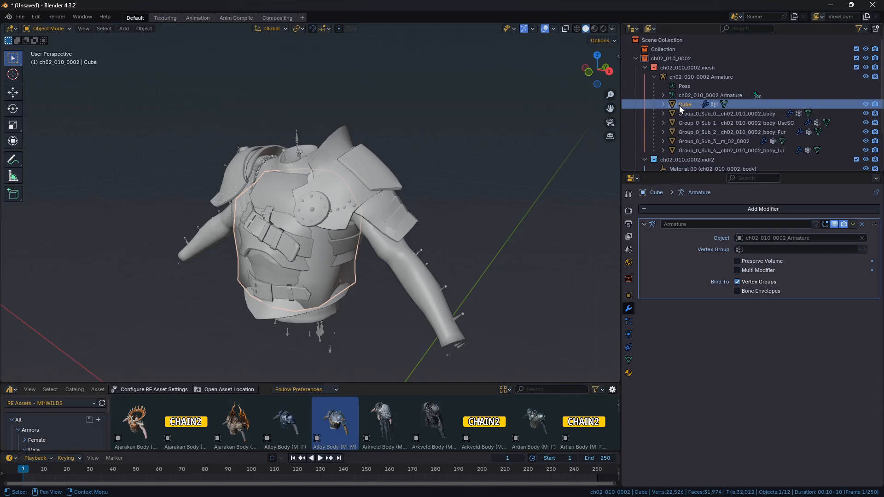
Select the armor sub-meshes Sub_1 through Sub_4 one after another to see which part each covers.
{"action": "left_click", "coordinate": [703, 122]}
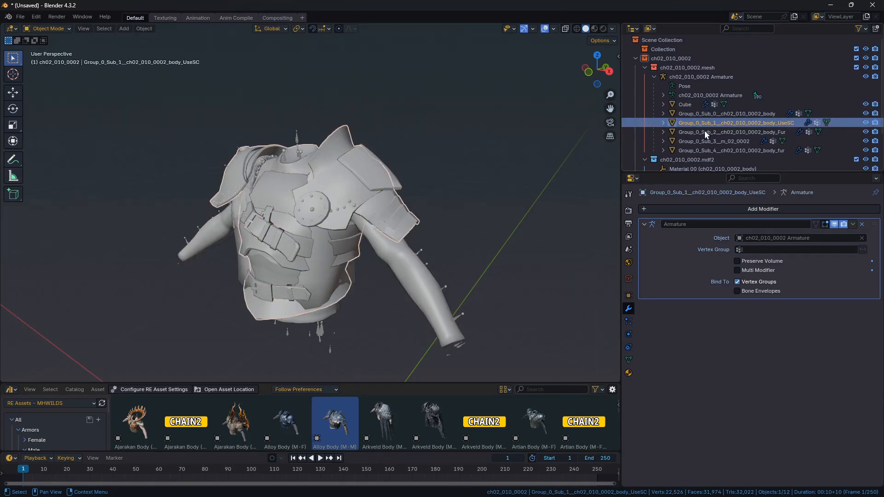
{"action": "left_click", "coordinate": [705, 132]}
{"action": "left_click", "coordinate": [706, 142]}
{"action": "left_click", "coordinate": [708, 149]}
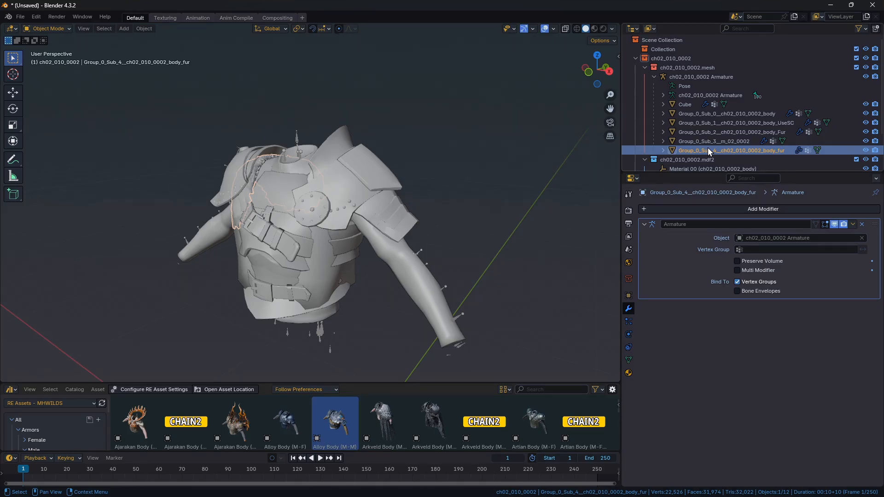
Rename the Sub_1 UseSC object as 0_Group_0_Sub_1__ch02_010_0002_body_UseSC.
{"action": "left_click", "coordinate": [713, 123]}
{"action": "scroll", "coordinate": [712, 123], "scroll_direction": "down", "scroll_amount": 2}
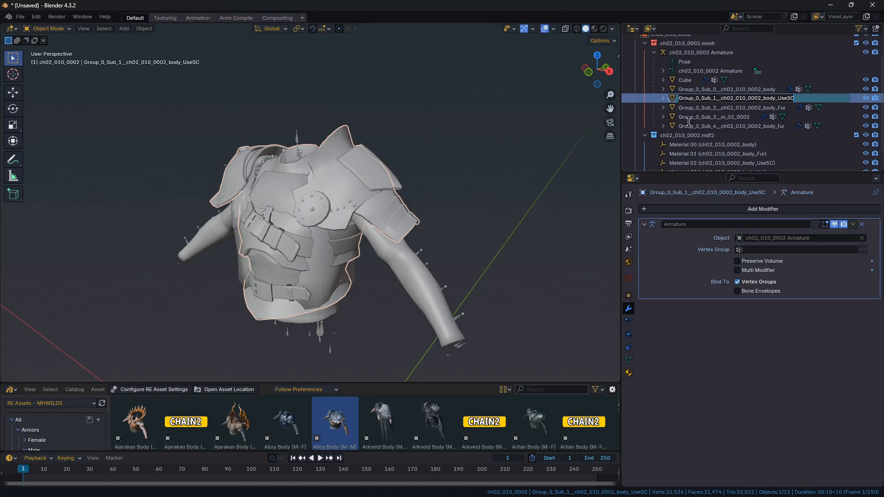
{"action": "double_click", "coordinate": [681, 100]}
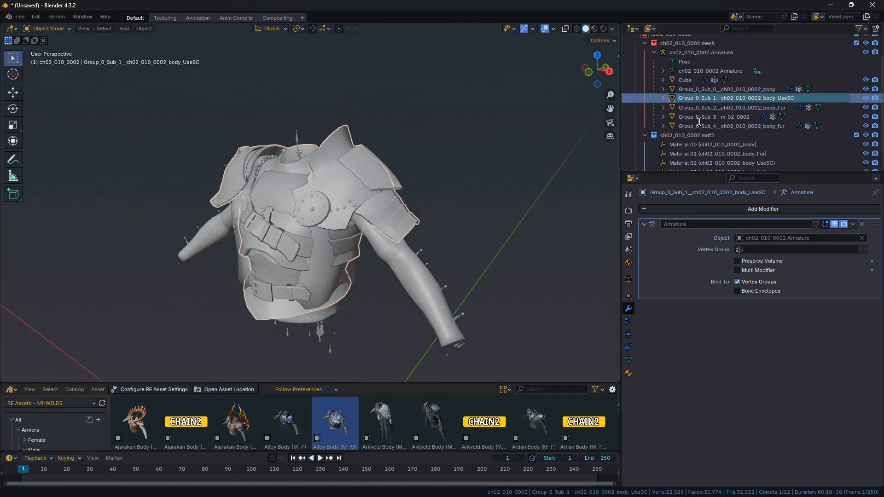
{"action": "key", "text": "Home"}
{"action": "type", "text": "0_"}
{"action": "key", "text": "Return"}
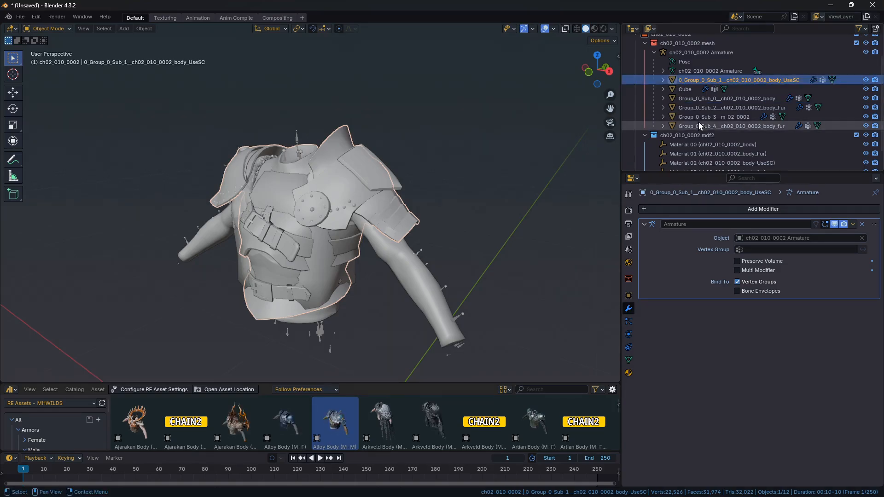
Add a hyphen in front of the Sub_0 body and Sub_2 body_Fur object names.
{"action": "left_click", "coordinate": [698, 98]}
{"action": "type", "text": "-"}
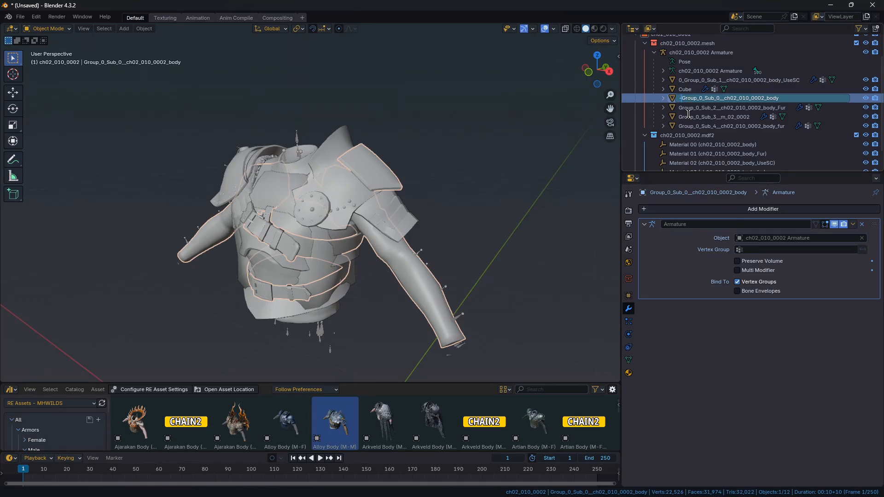
{"action": "key", "text": "Return"}
{"action": "double_click", "coordinate": [688, 106]}
{"action": "left_click", "coordinate": [679, 97]}
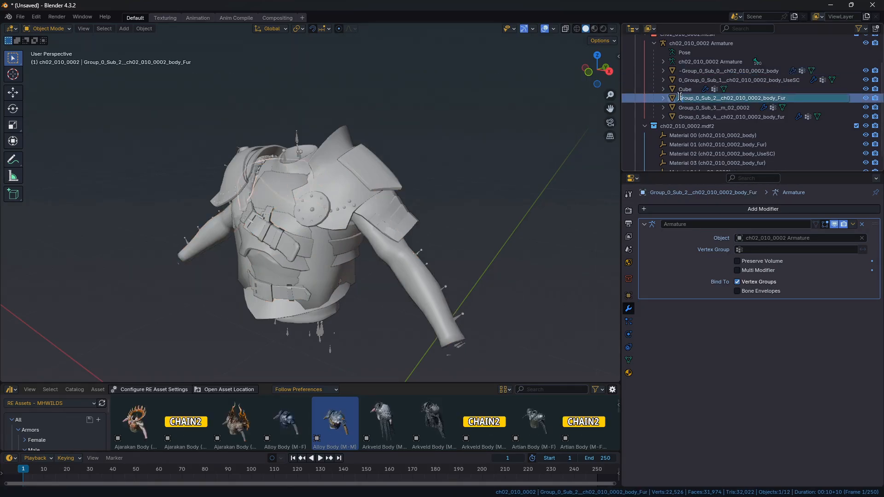
{"action": "type", "text": "-"}
{"action": "key", "text": "Return"}
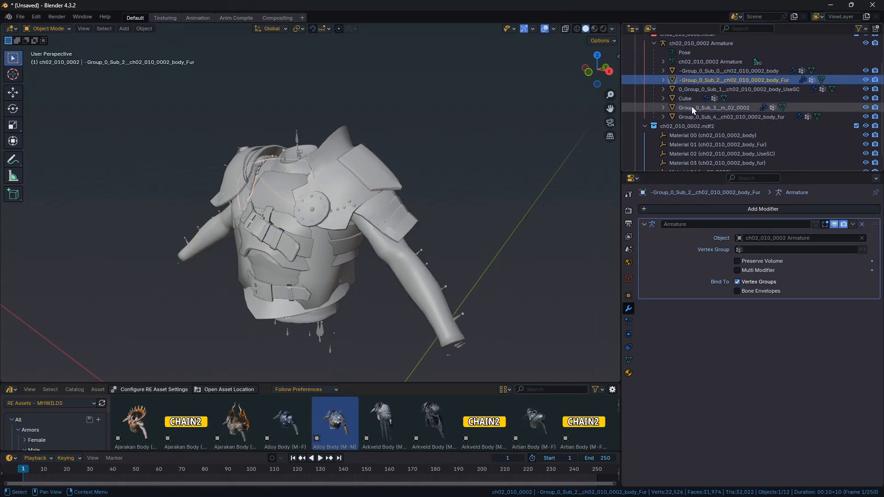
Add a hyphen in front of the Sub_3 m_02_0002 and Sub_4 body_fur object names.
{"action": "double_click", "coordinate": [693, 108]}
{"action": "left_click", "coordinate": [680, 103]}
{"action": "type", "text": "-"}
{"action": "key", "text": "Return"}
{"action": "double_click", "coordinate": [692, 113]}
{"action": "left_click", "coordinate": [680, 113]}
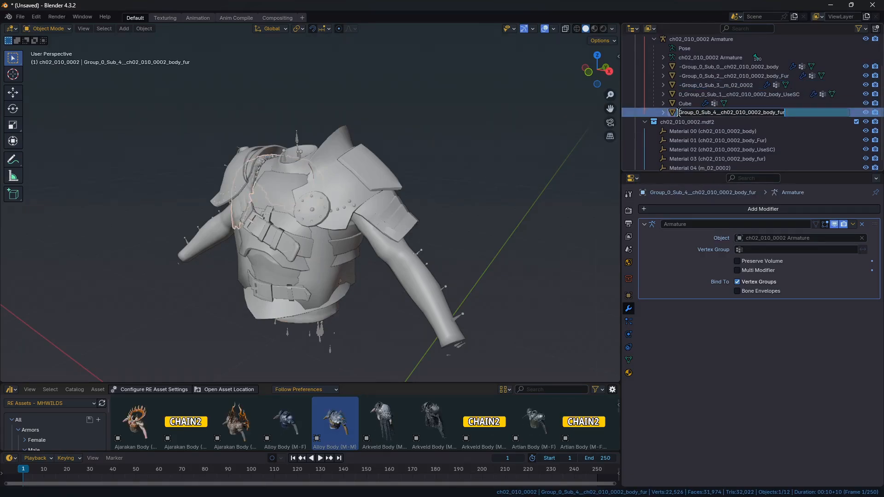
{"action": "type", "text": "-"}
{"action": "key", "text": "Return"}
{"action": "scroll", "coordinate": [705, 122], "scroll_direction": "up", "scroll_amount": 2}
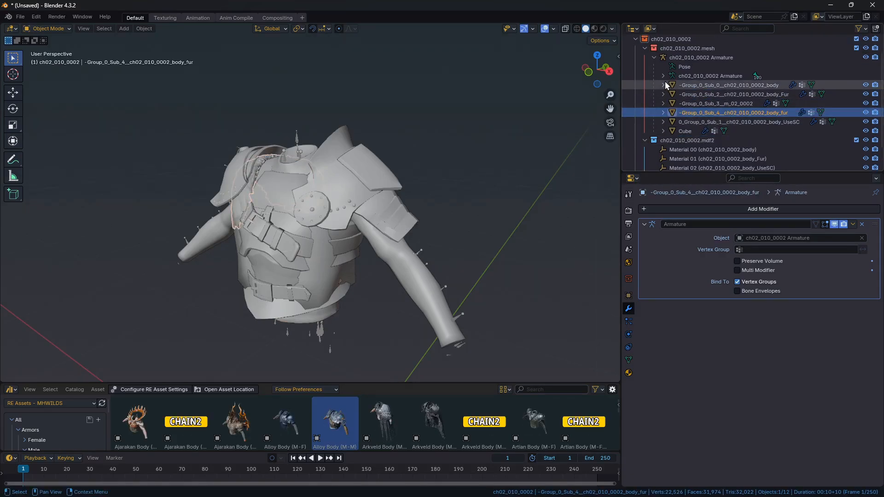
Expand the Sub_0 body object and rename its mesh data as -Group_0_Sub_0__ch02_010_0002_body.
{"action": "left_click", "coordinate": [663, 85]}
{"action": "left_click", "coordinate": [699, 96]}
{"action": "double_click", "coordinate": [697, 99]}
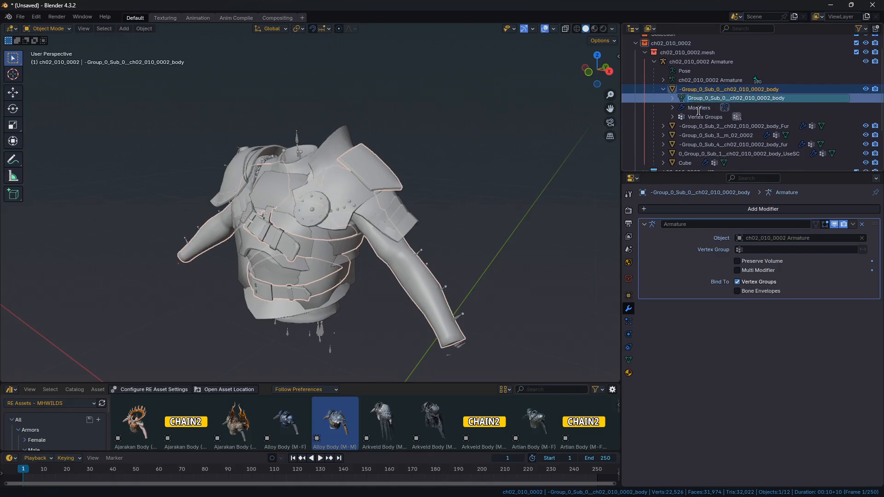
{"action": "key", "text": "Home"}
{"action": "type", "text": "-"}
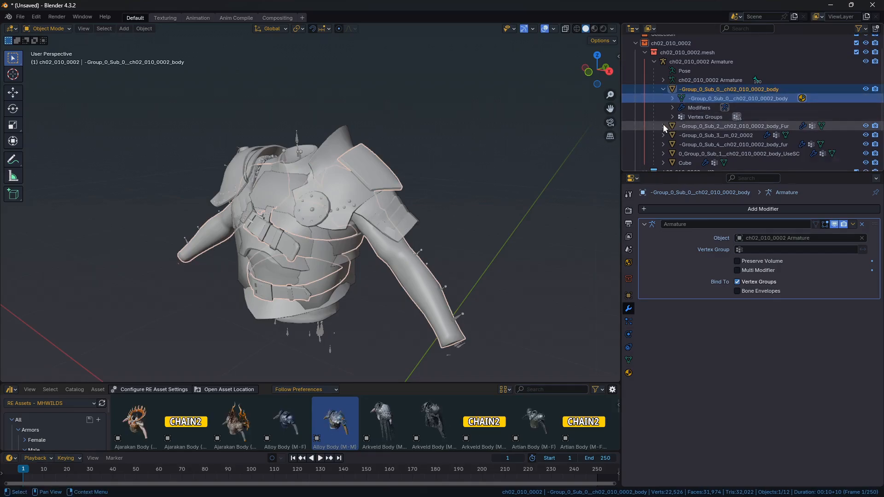
Expand the Sub_2 object and rename its mesh data as -Group_0_Sub_2__ch02_010_0002_body_Fur.
{"action": "left_click", "coordinate": [663, 124]}
{"action": "double_click", "coordinate": [700, 135]}
{"action": "left_click", "coordinate": [689, 101]}
{"action": "type", "text": "-"}
{"action": "key", "text": "Return"}
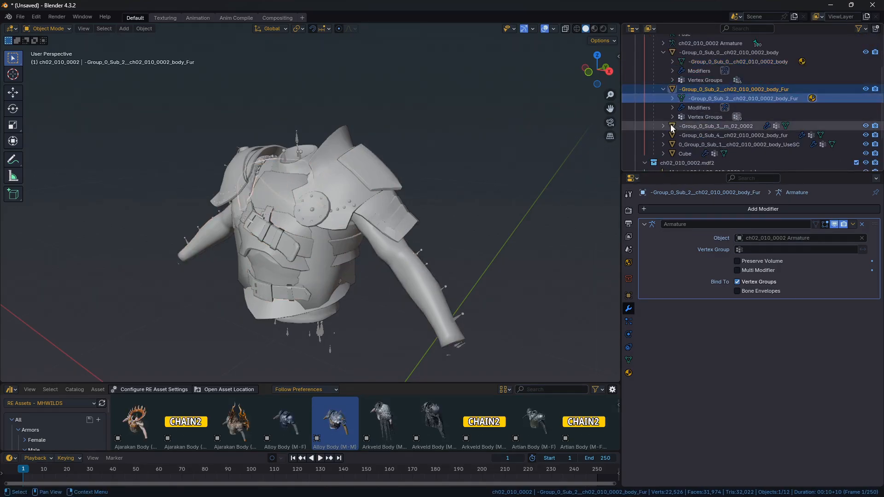
Expand the Sub_3 object and rename its mesh data as -Group_0_Sub_3__m_02_0002.
{"action": "left_click", "coordinate": [663, 125]}
{"action": "double_click", "coordinate": [692, 137]}
{"action": "left_click", "coordinate": [689, 98]}
{"action": "type", "text": "-Group_0_Sub_3__m_02_0002"}
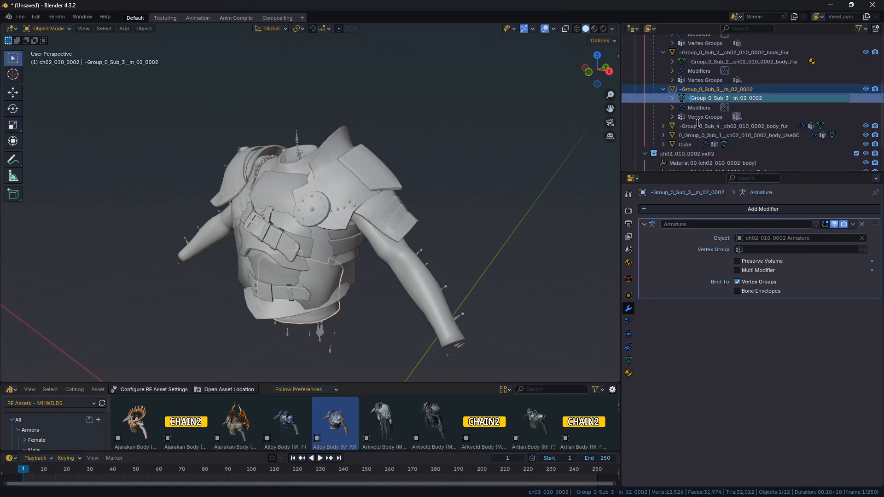
{"action": "key", "text": "Return"}
Expand the Sub_4 object and rename its mesh data as -Group_0_Sub_4__ch02_010_0002_body_fur.
{"action": "left_click", "coordinate": [692, 127]}
{"action": "left_click", "coordinate": [663, 126]}
{"action": "scroll", "coordinate": [689, 135], "scroll_direction": "down", "scroll_amount": 2}
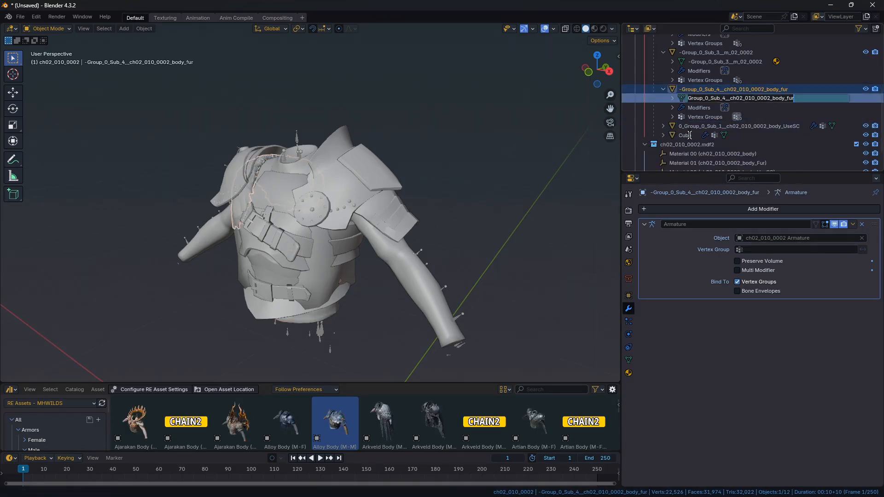
{"action": "double_click", "coordinate": [693, 98]}
{"action": "left_click", "coordinate": [689, 98]}
{"action": "type", "text": "-"}
{"action": "key", "text": "Return"}
{"action": "left_click", "coordinate": [692, 126]}
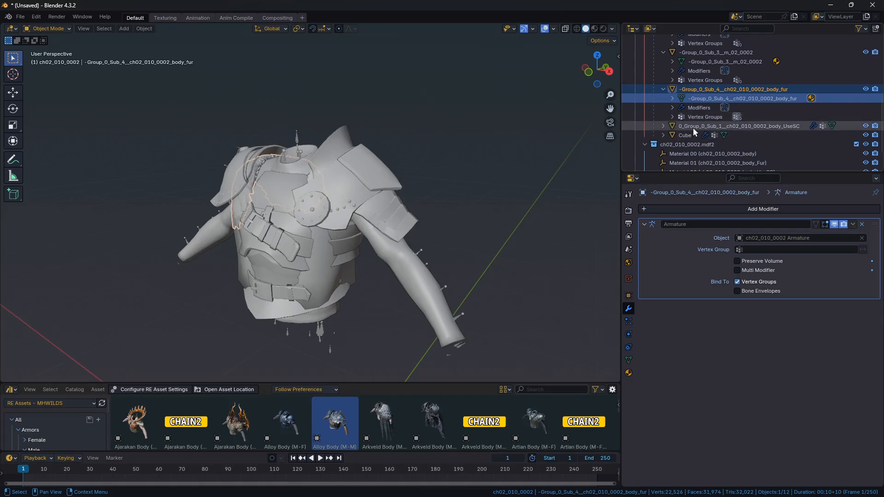
{"action": "scroll", "coordinate": [693, 128], "scroll_direction": "down", "scroll_amount": 2}
{"action": "double_click", "coordinate": [680, 103]}
{"action": "left_click", "coordinate": [679, 103]}
{"action": "type", "text": "-"}
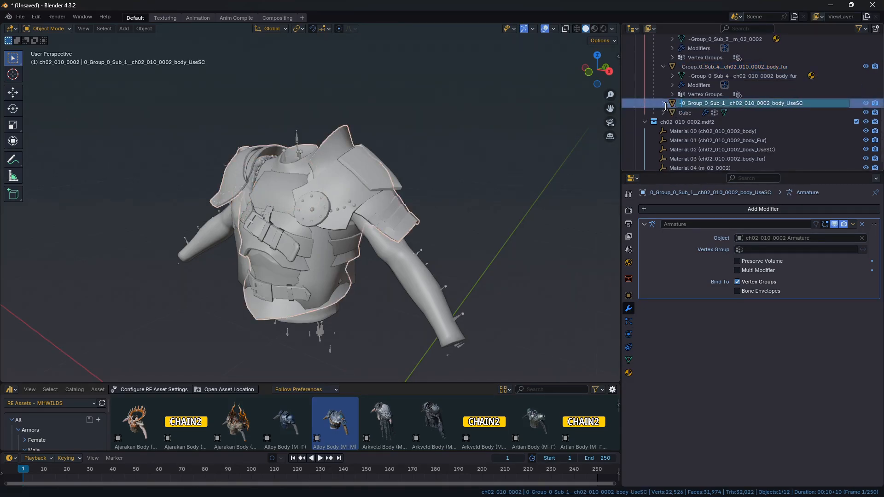
{"action": "key", "text": "Escape"}
Expand the Sub_1 UseSC object and rename its mesh data as -Group_0_Sub_1__ch02_010_0002_body_UseSC.
{"action": "left_click", "coordinate": [667, 103]}
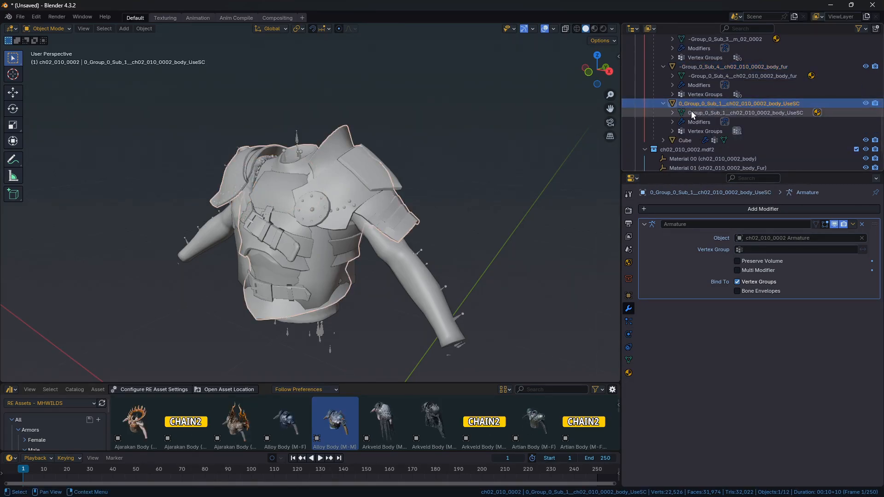
{"action": "double_click", "coordinate": [694, 111]}
{"action": "scroll", "coordinate": [694, 112], "scroll_direction": "down", "scroll_amount": 1}
{"action": "key", "text": "Escape"}
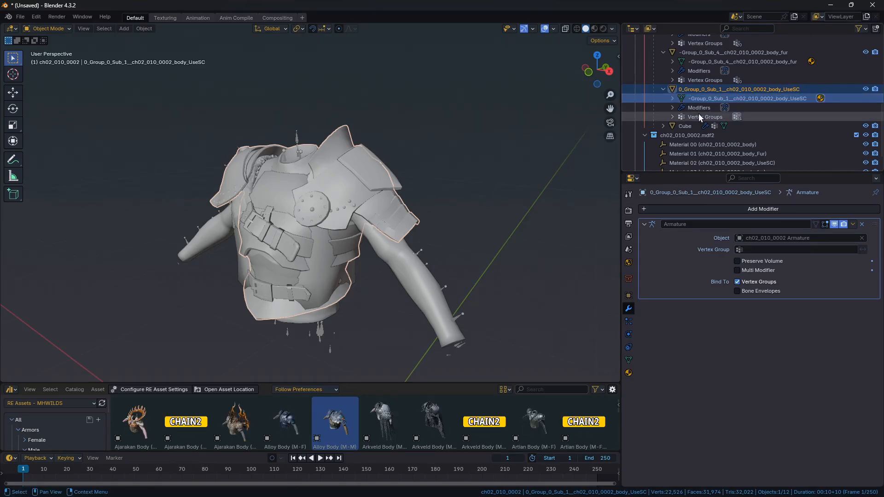
Collapse the expanded sub-mesh entries in the outliner and select the Cube.
{"action": "scroll", "coordinate": [690, 118], "scroll_direction": "up", "scroll_amount": 3}
{"action": "left_click", "coordinate": [662, 125]}
{"action": "left_click", "coordinate": [663, 89]}
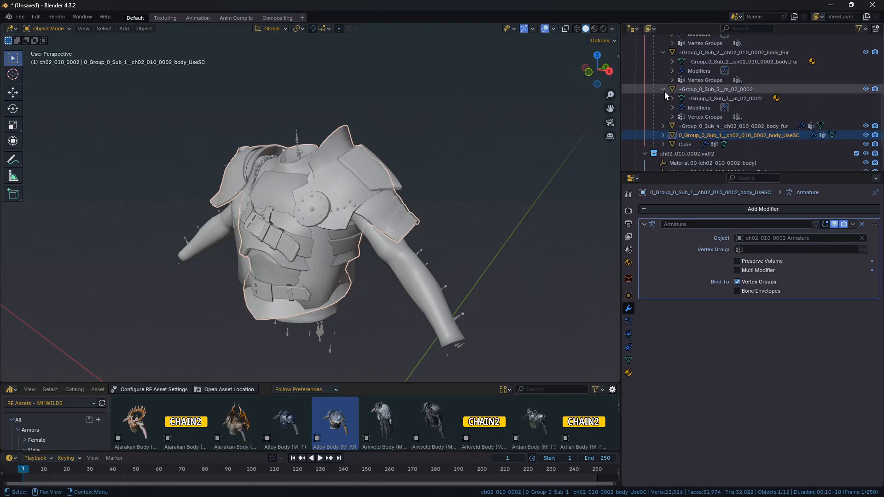
{"action": "left_click", "coordinate": [664, 87]}
{"action": "left_click", "coordinate": [664, 95]}
{"action": "left_click", "coordinate": [663, 52]}
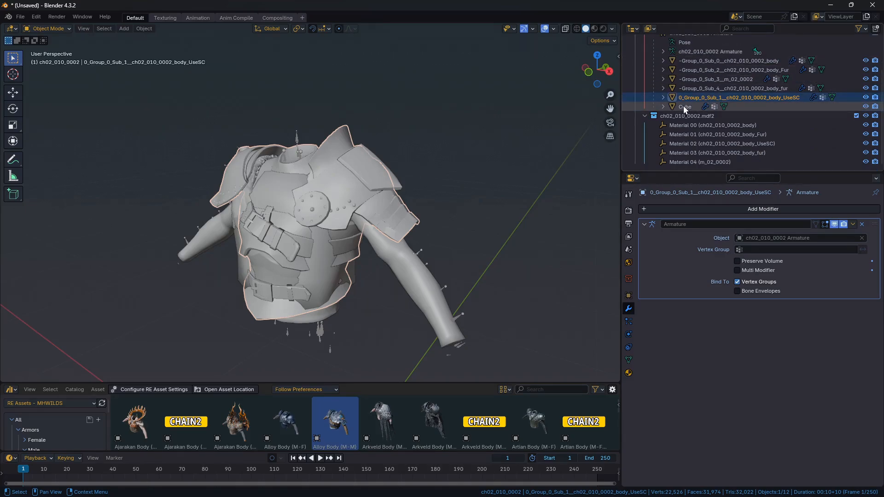
{"action": "scroll", "coordinate": [685, 107], "scroll_direction": "up", "scroll_amount": 4}
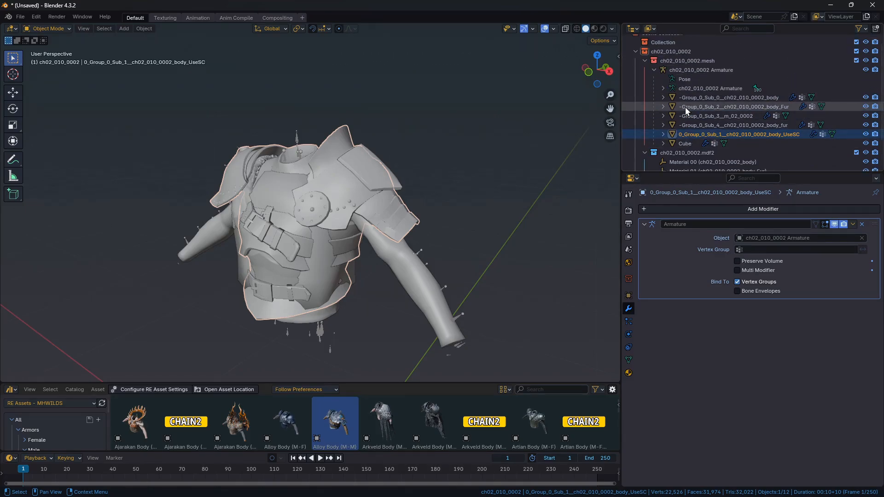
{"action": "left_click", "coordinate": [694, 144]}
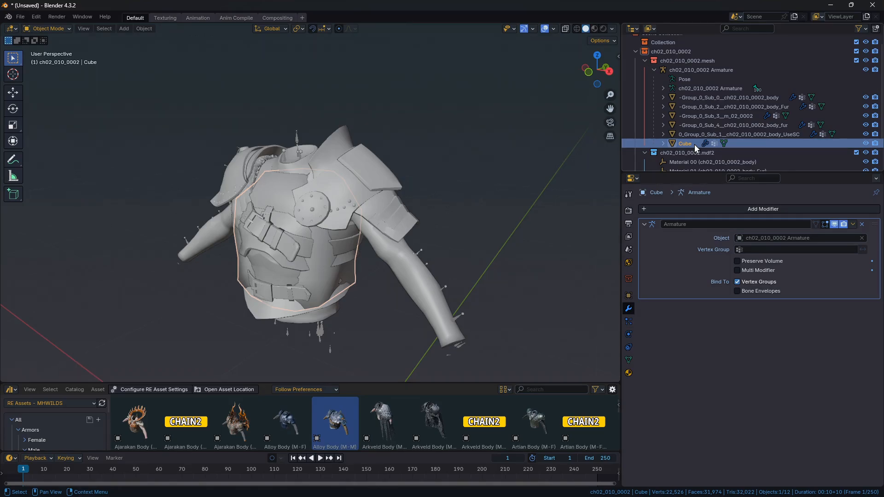
Open the 0_Group_0_Sub_1 object's name for editing, highlight its UseSC suffix, and leave without changing it.
{"action": "left_click", "coordinate": [783, 134]}
{"action": "scroll", "coordinate": [782, 133], "scroll_direction": "down", "scroll_amount": 3}
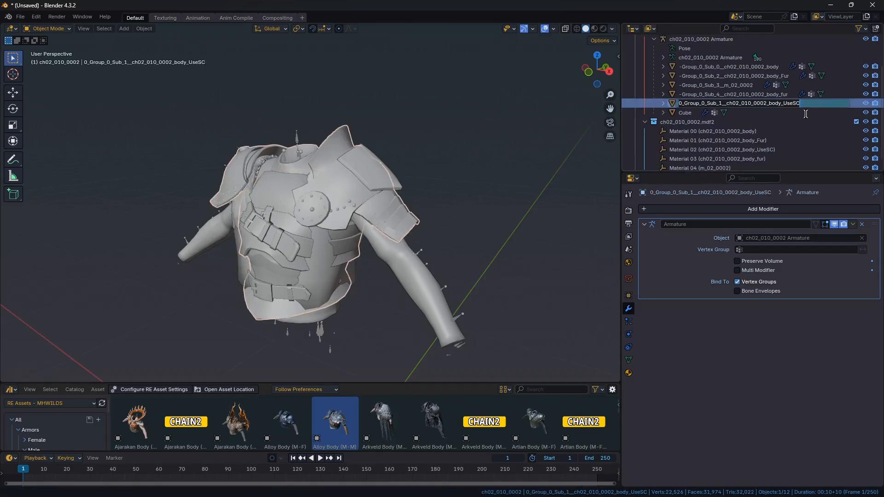
{"action": "double_click", "coordinate": [806, 103]}
{"action": "left_click_drag", "start_coordinate": [809, 105], "coordinate": [781, 104]}
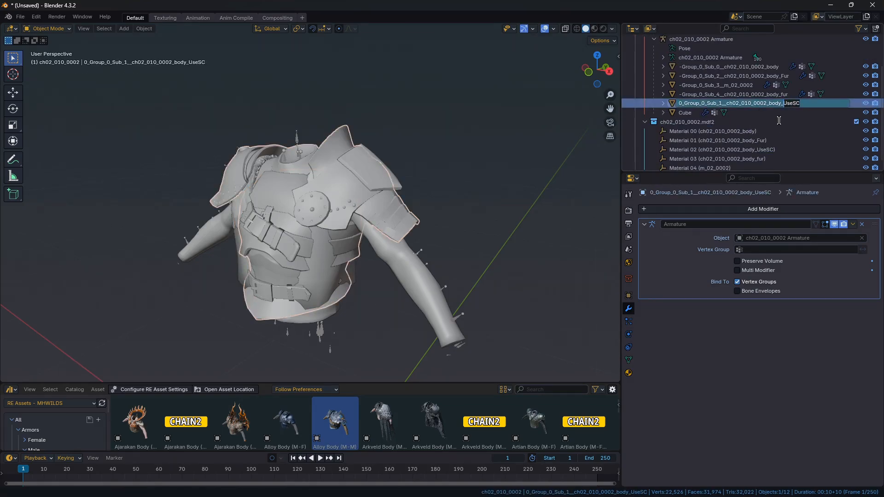
{"action": "left_click", "coordinate": [771, 115]}
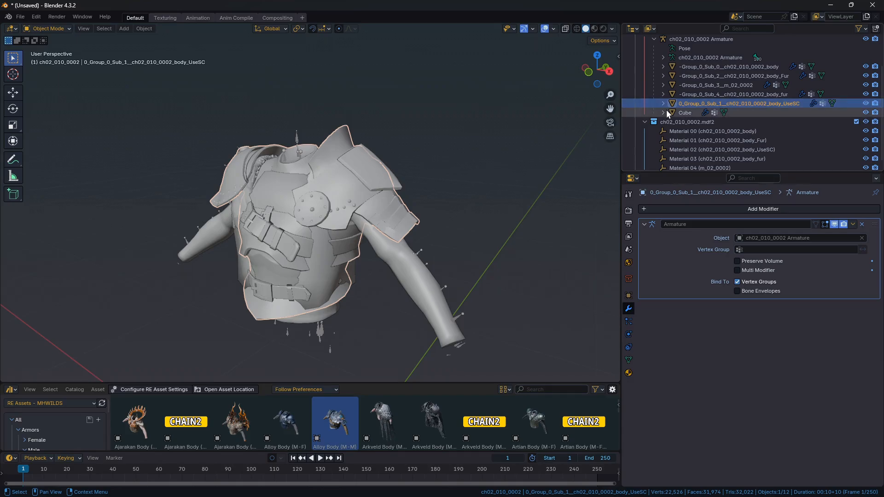
Copy the 0_Group_0_Sub_1 object's name without its 0_ prefix and rename the Cube object as Group_0_Sub_1__ch02_010_0002_body_UseSC.
{"action": "left_click", "coordinate": [662, 112]}
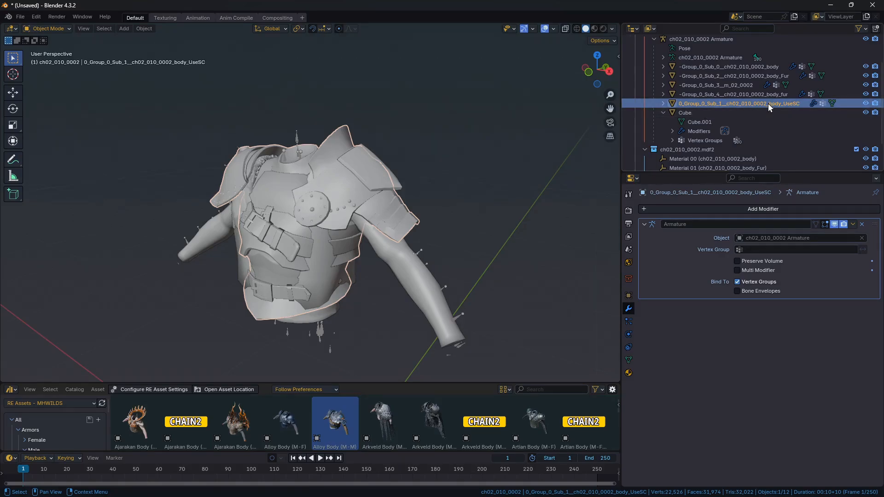
{"action": "double_click", "coordinate": [704, 104]}
{"action": "key", "text": "ctrl+c"}
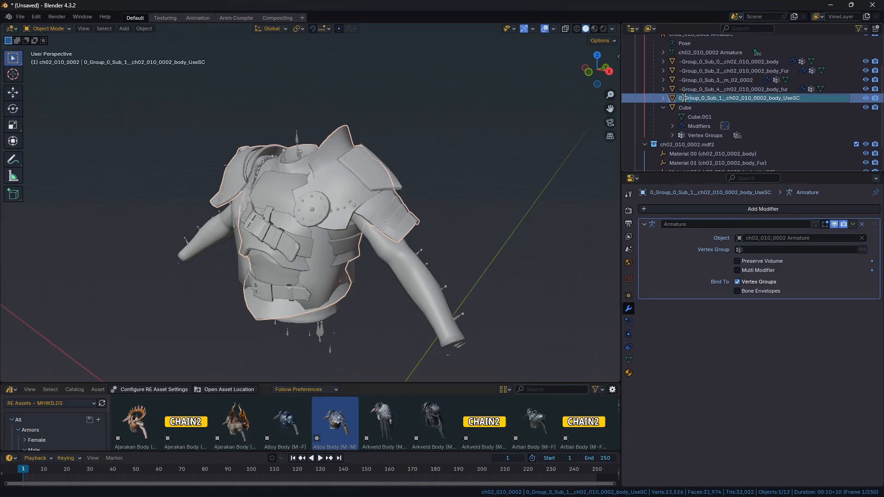
{"action": "key", "text": "End"}
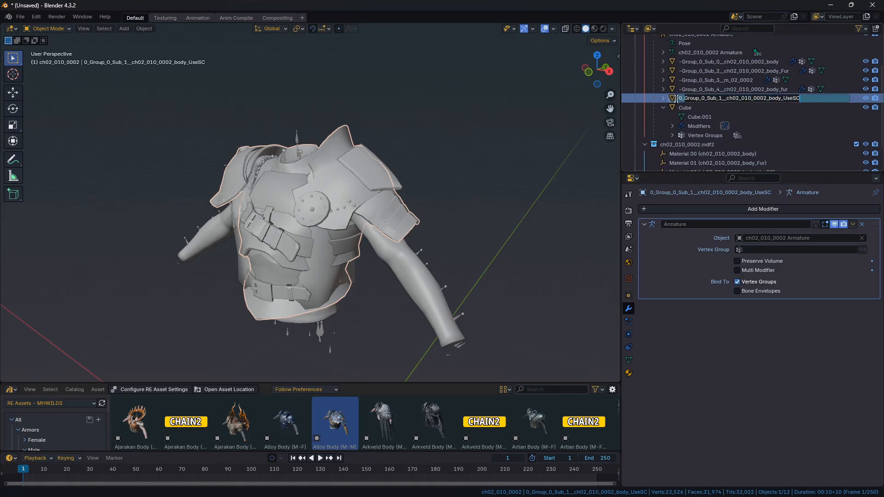
{"action": "left_click", "coordinate": [701, 108]}
{"action": "left_click", "coordinate": [701, 107]}
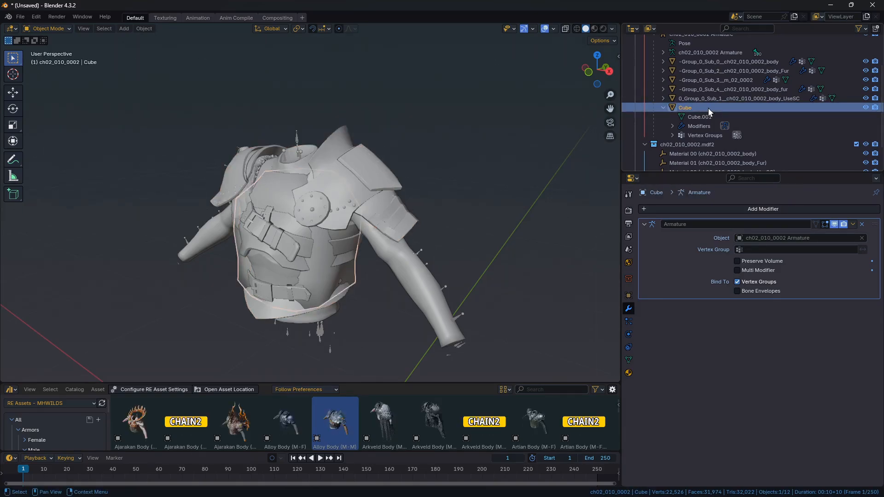
{"action": "double_click", "coordinate": [689, 107]}
{"action": "key", "text": "ctrl+v"}
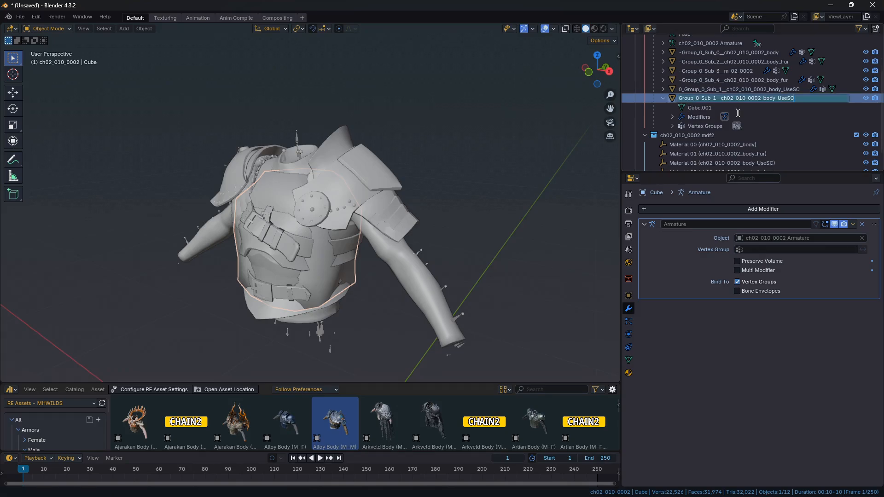
{"action": "key", "text": "Return"}
Rename the Cube.001 mesh data as Group_0_Sub_1__ch02_010_0002_body_UseSC.
{"action": "left_click", "coordinate": [728, 109]}
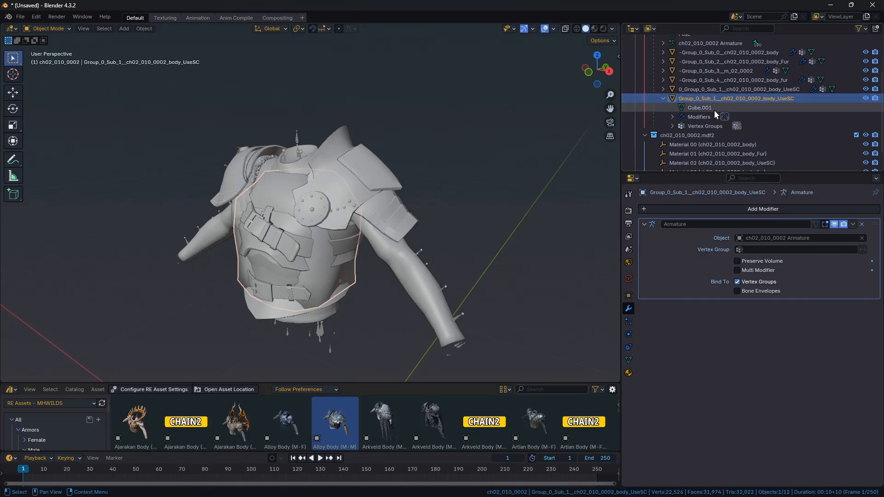
{"action": "double_click", "coordinate": [713, 109]}
{"action": "key", "text": "ctrl+v"}
{"action": "key", "text": "Return"}
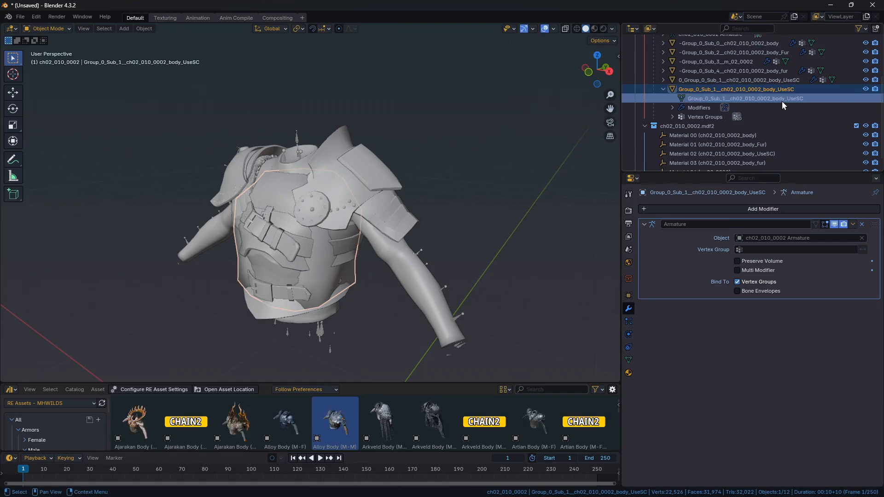
{"action": "scroll", "coordinate": [690, 128], "scroll_direction": "up", "scroll_amount": 2}
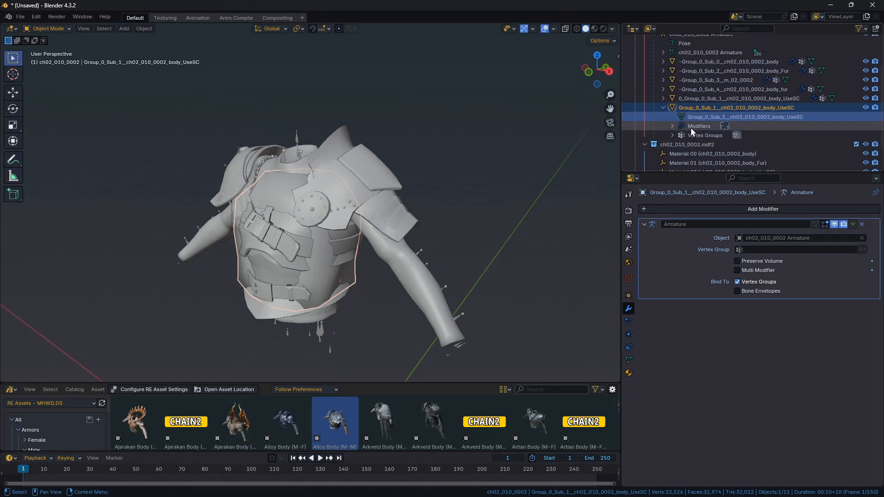
Expand the 0_Group_0_Sub_1 object and append .001 to the custom torso's mesh data name.
{"action": "left_click", "coordinate": [663, 98]}
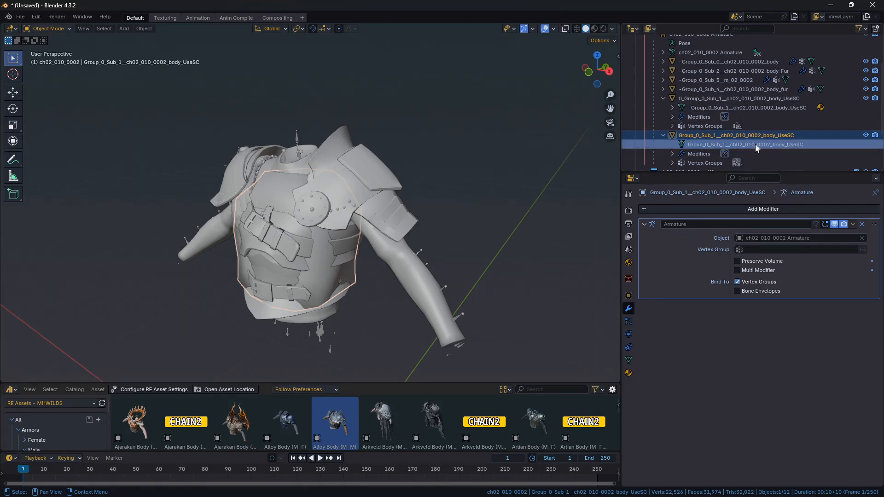
{"action": "scroll", "coordinate": [805, 142], "scroll_direction": "down", "scroll_amount": 3}
{"action": "double_click", "coordinate": [815, 98]}
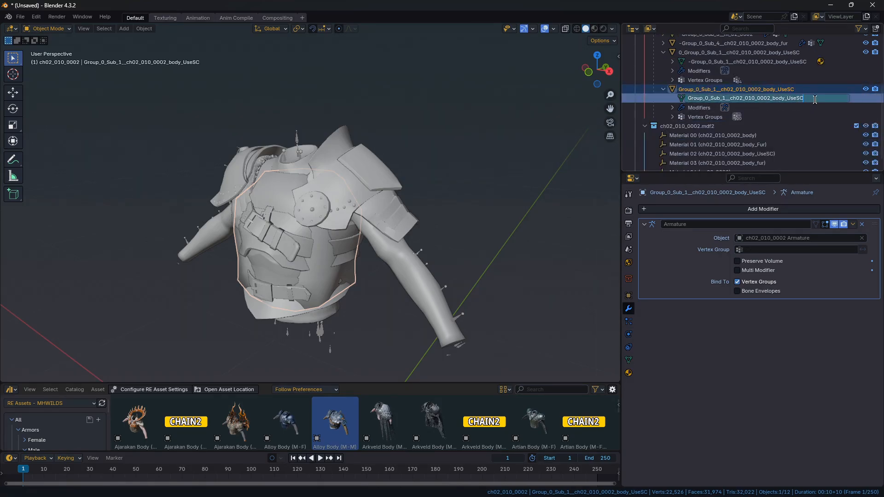
{"action": "type", "text": ".001"}
{"action": "key", "text": "Return"}
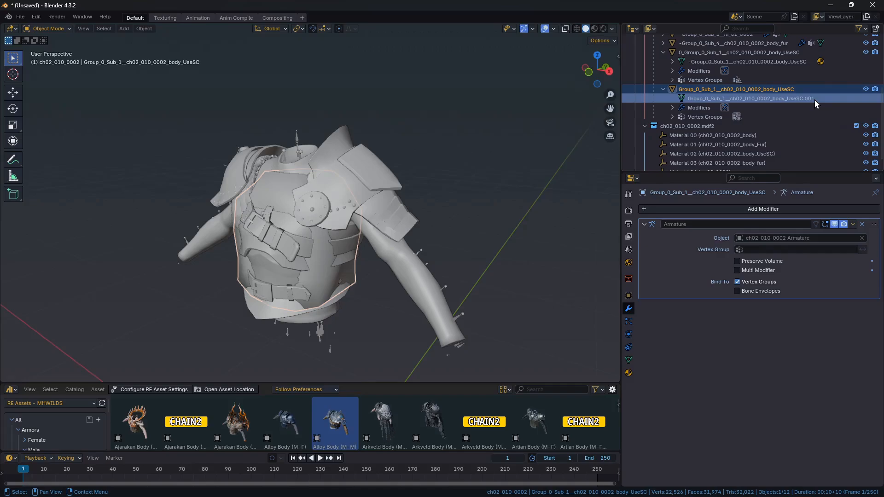
Remove the .001 suffix from the custom torso's mesh data name.
{"action": "scroll", "coordinate": [796, 134], "scroll_direction": "up", "scroll_amount": 1}
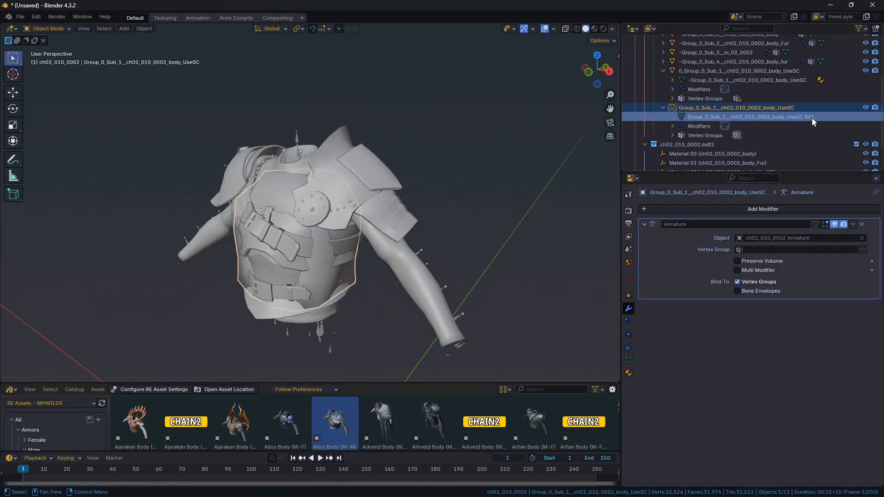
{"action": "scroll", "coordinate": [811, 118], "scroll_direction": "down", "scroll_amount": 1}
{"action": "double_click", "coordinate": [826, 98]}
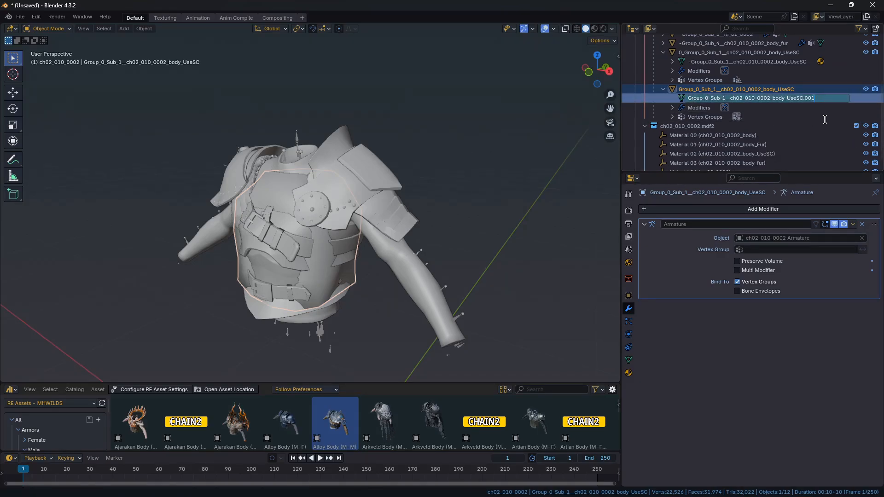
{"action": "key", "text": "BackSpace"}
{"action": "key", "text": "BackSpace"}
{"action": "key", "text": "BackSpace"}
{"action": "key", "text": "BackSpace"}
{"action": "key", "text": "Return"}
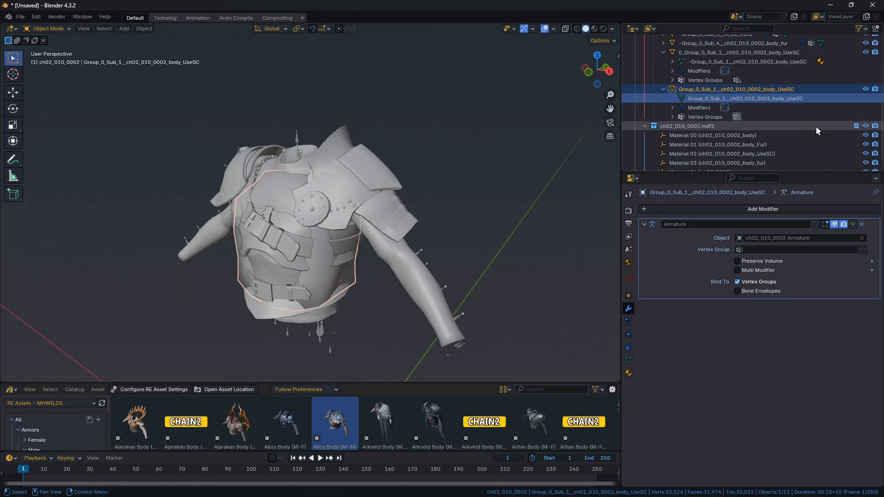
Collapse the custom torso and 0_Group_0_Sub_1 entries in the outliner.
{"action": "scroll", "coordinate": [794, 129], "scroll_direction": "up", "scroll_amount": 1}
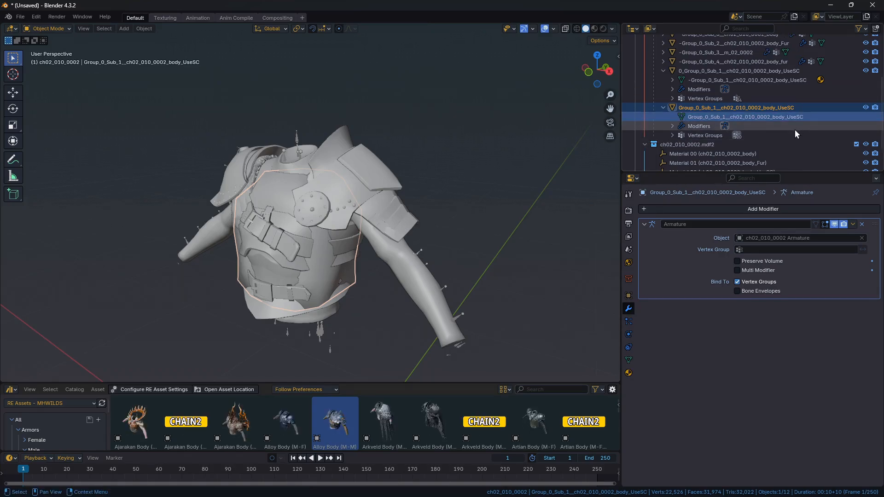
{"action": "left_click", "coordinate": [663, 108]}
{"action": "scroll", "coordinate": [686, 117], "scroll_direction": "up", "scroll_amount": 1}
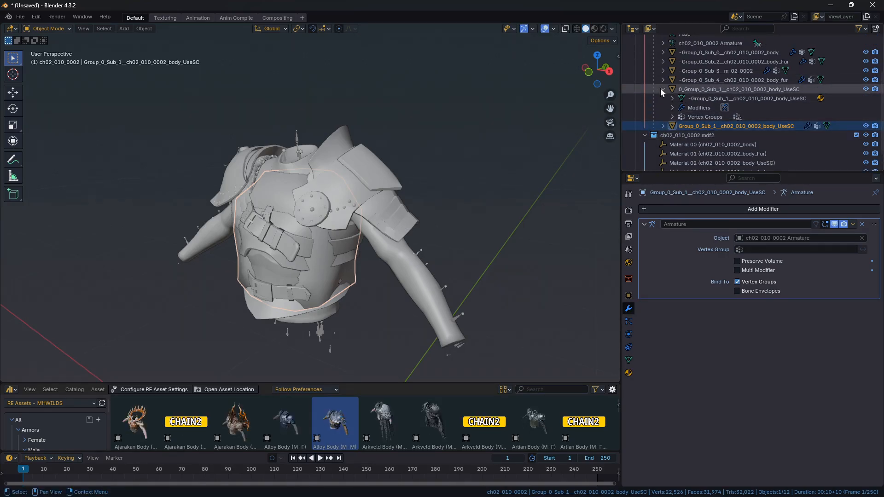
{"action": "left_click", "coordinate": [661, 89]}
{"action": "scroll", "coordinate": [716, 102], "scroll_direction": "up", "scroll_amount": 2}
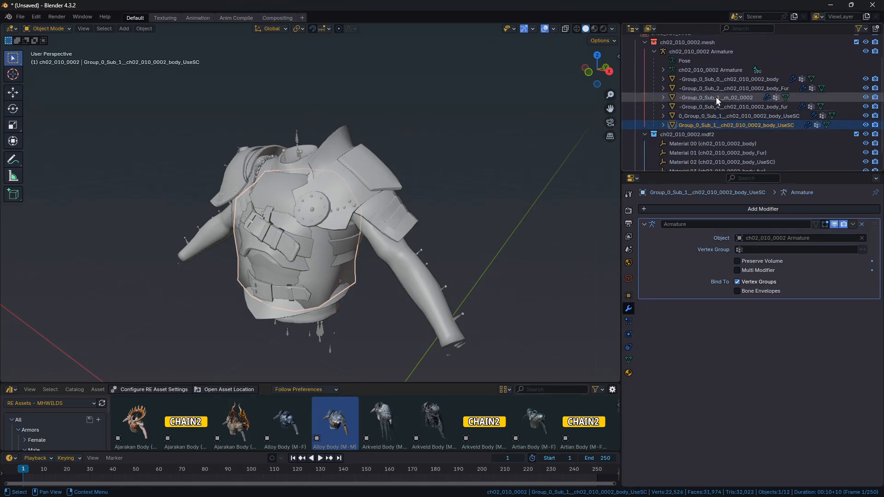
{"action": "scroll", "coordinate": [719, 97], "scroll_direction": "up", "scroll_amount": 2}
Create a new collection inside Collection and move it directly under the Scene Collection.
{"action": "left_click", "coordinate": [678, 42]}
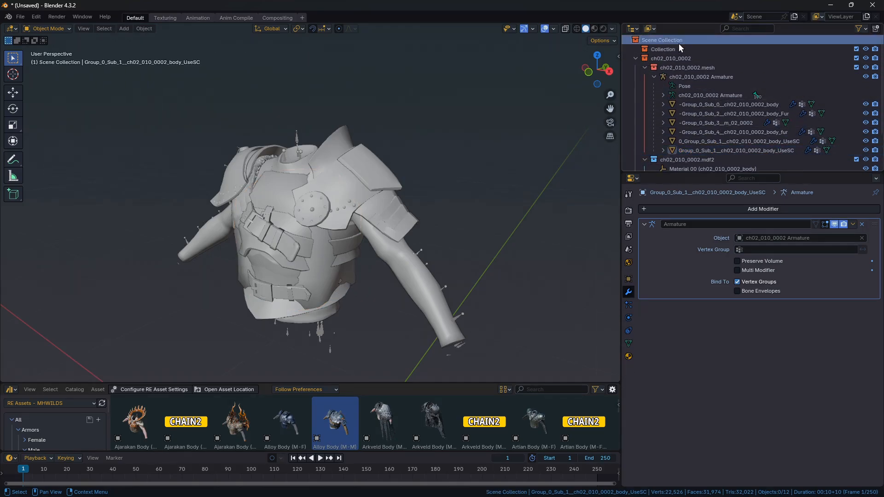
{"action": "right_click", "coordinate": [679, 43]}
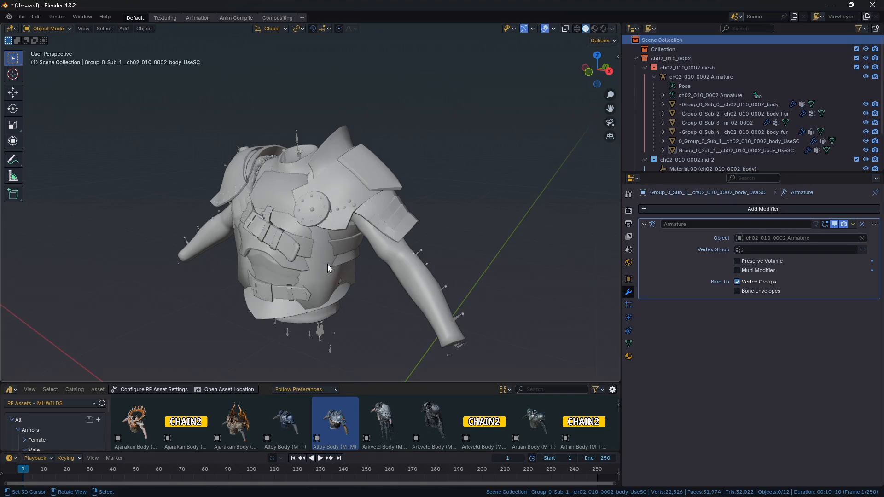
{"action": "left_click", "coordinate": [684, 49]}
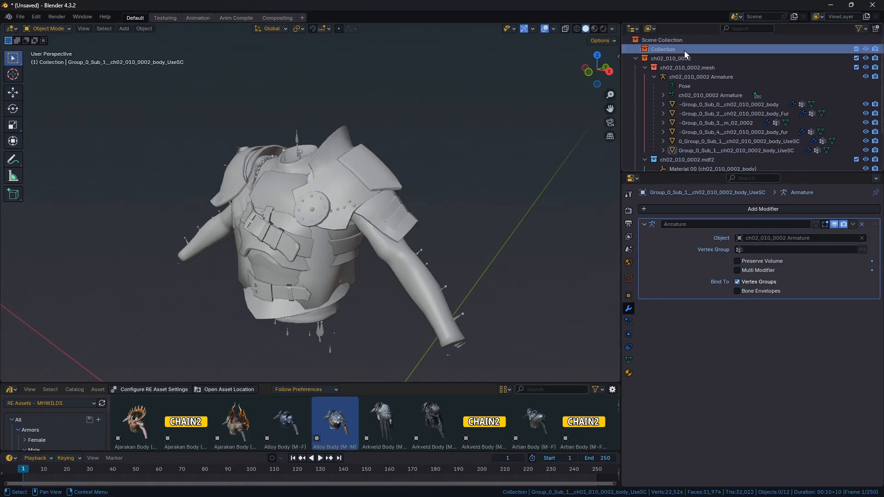
{"action": "right_click", "coordinate": [684, 51]}
{"action": "left_click", "coordinate": [666, 51]}
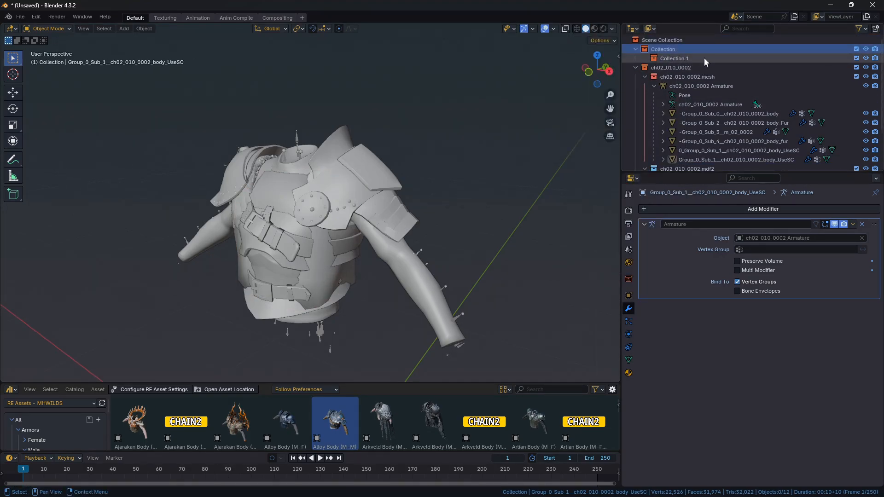
{"action": "left_click_drag", "start_coordinate": [703, 57], "coordinate": [681, 39]}
Rename the new collection as trash.
{"action": "scroll", "coordinate": [688, 92], "scroll_direction": "down", "scroll_amount": 4}
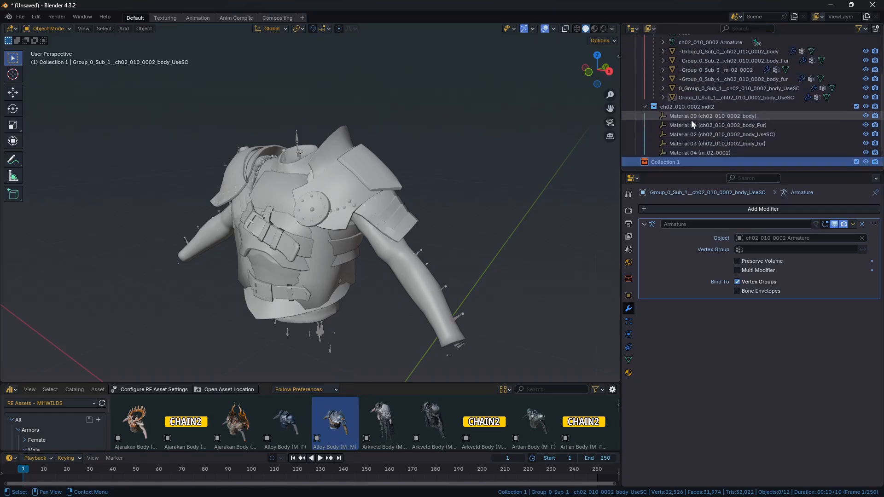
{"action": "double_click", "coordinate": [678, 165]}
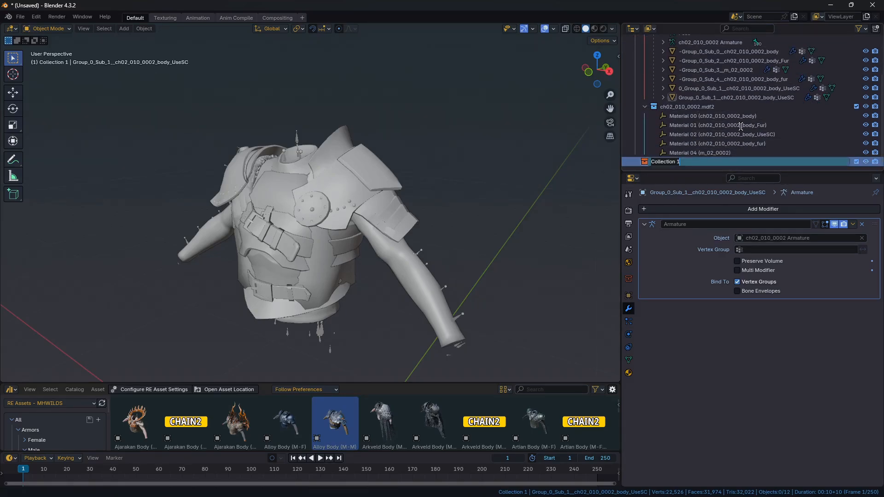
{"action": "type", "text": "trash"}
{"action": "key", "text": "Return"}
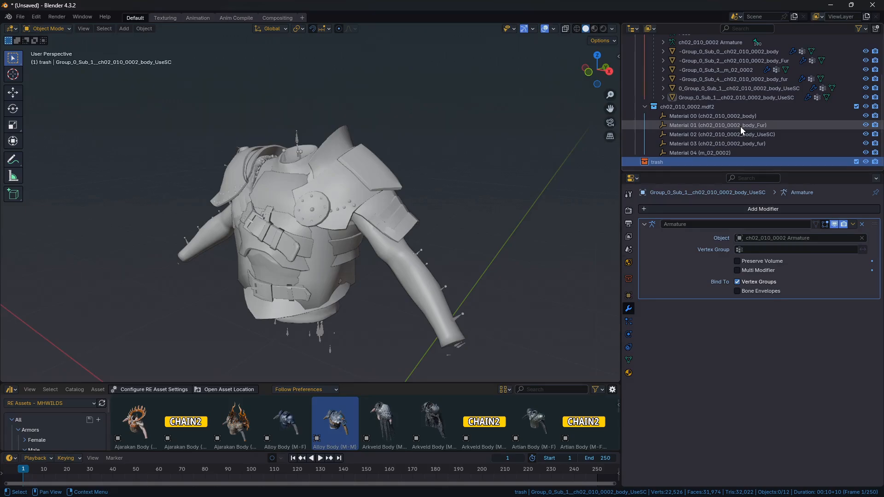
Select the five original armor objects, 0_Group_0_Sub_1 and -Group_0_Sub_0, 2, 3 and 4, and move them into the trash collection.
{"action": "scroll", "coordinate": [734, 102], "scroll_direction": "up", "scroll_amount": 2}
{"action": "left_click", "coordinate": [720, 107]}
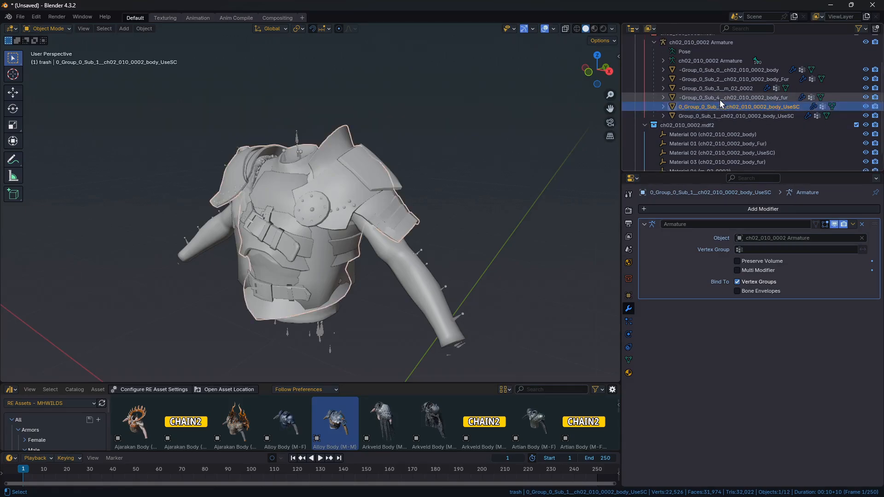
{"action": "left_click", "coordinate": [720, 98], "text": "ctrl"}
{"action": "left_click", "coordinate": [718, 90], "text": "ctrl"}
{"action": "left_click", "coordinate": [717, 80], "text": "ctrl"}
{"action": "left_click", "coordinate": [717, 72], "text": "ctrl"}
{"action": "scroll", "coordinate": [716, 74], "scroll_direction": "down", "scroll_amount": 2}
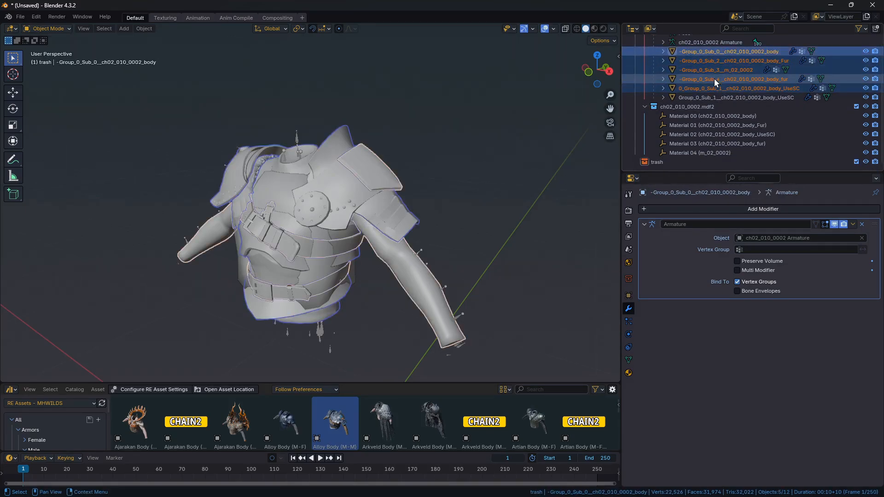
{"action": "left_click_drag", "start_coordinate": [714, 78], "coordinate": [677, 163]}
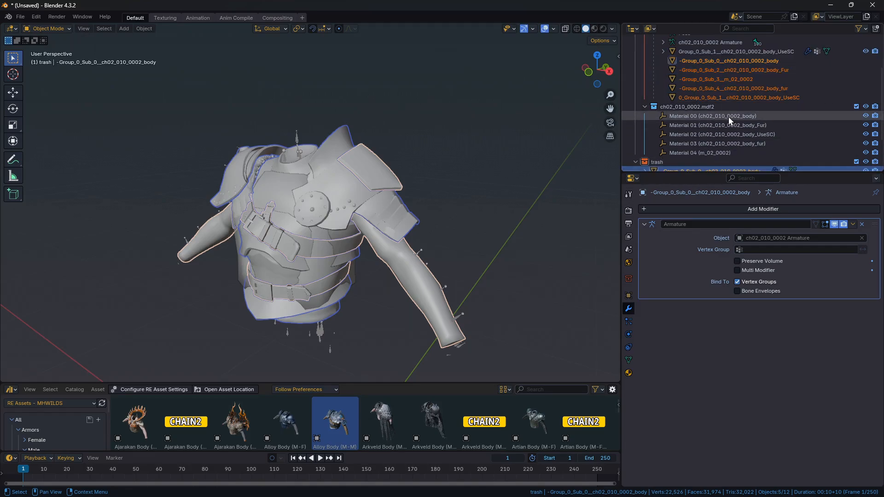
Clear the armature parent of the -Group_0_Sub_0__ch02_010_0002_body object in its Relations settings.
{"action": "scroll", "coordinate": [725, 118], "scroll_direction": "up", "scroll_amount": 2}
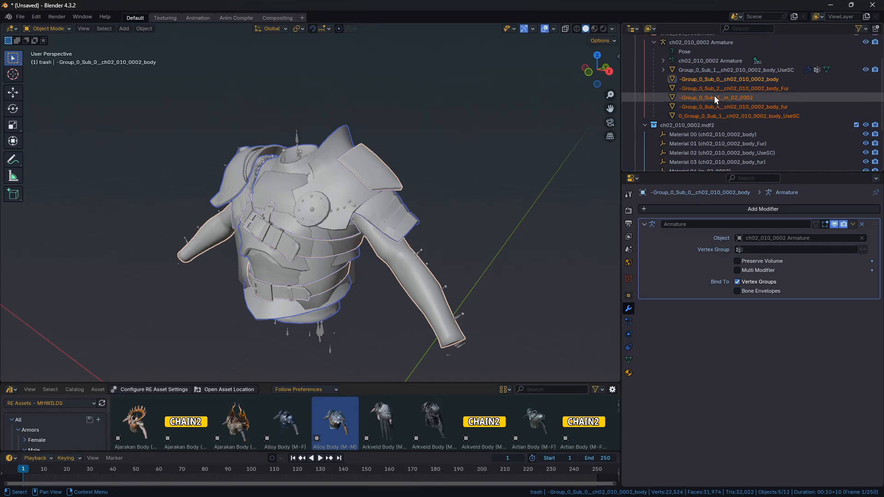
{"action": "scroll", "coordinate": [710, 82], "scroll_direction": "up", "scroll_amount": 2}
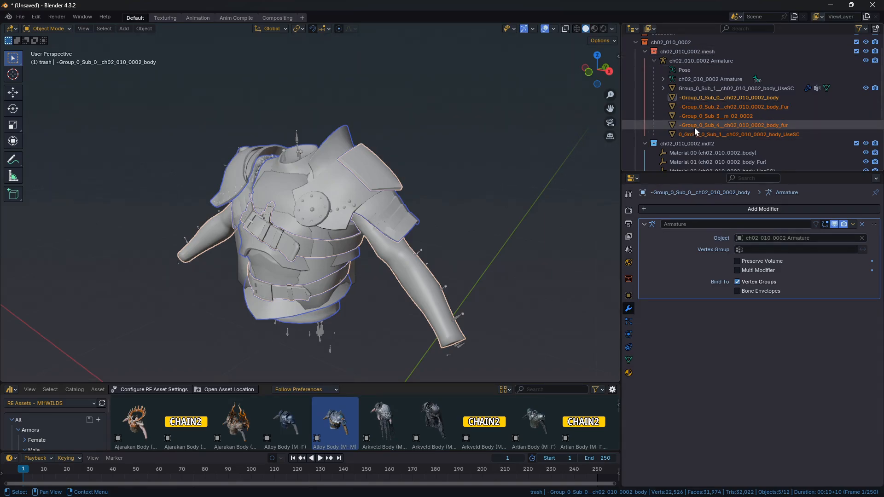
{"action": "left_click", "coordinate": [717, 98]}
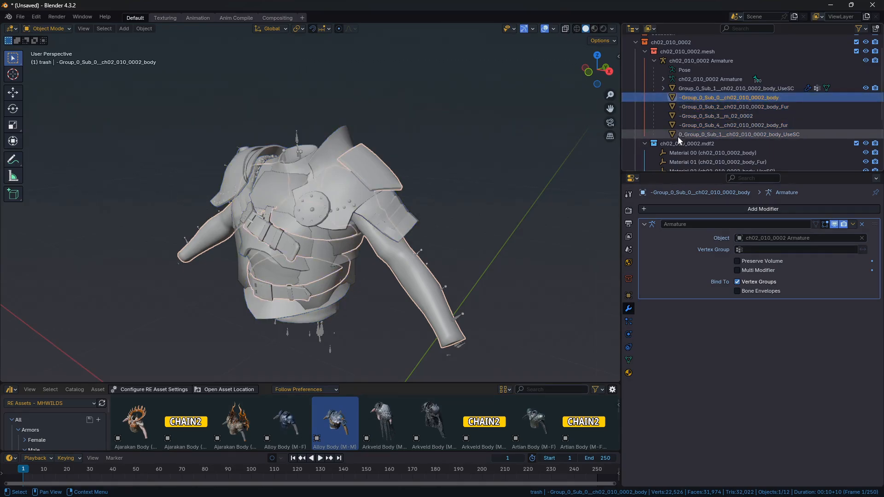
{"action": "left_click", "coordinate": [628, 296]}
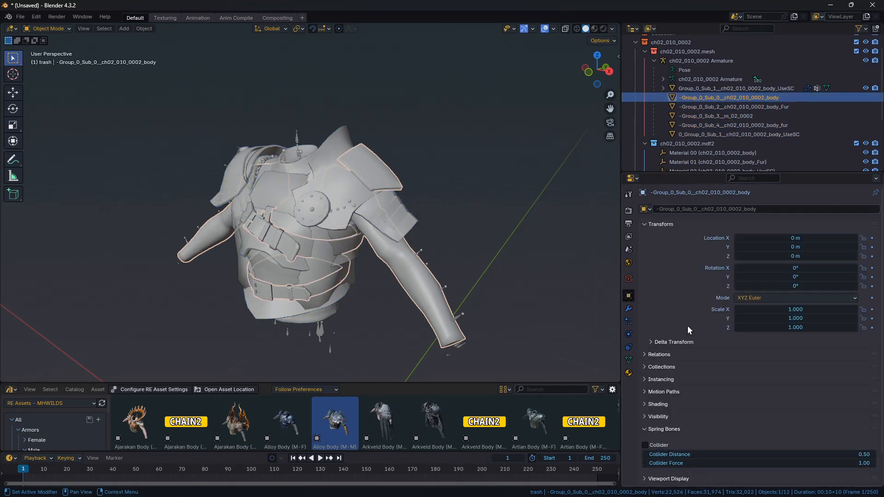
{"action": "left_click", "coordinate": [682, 355]}
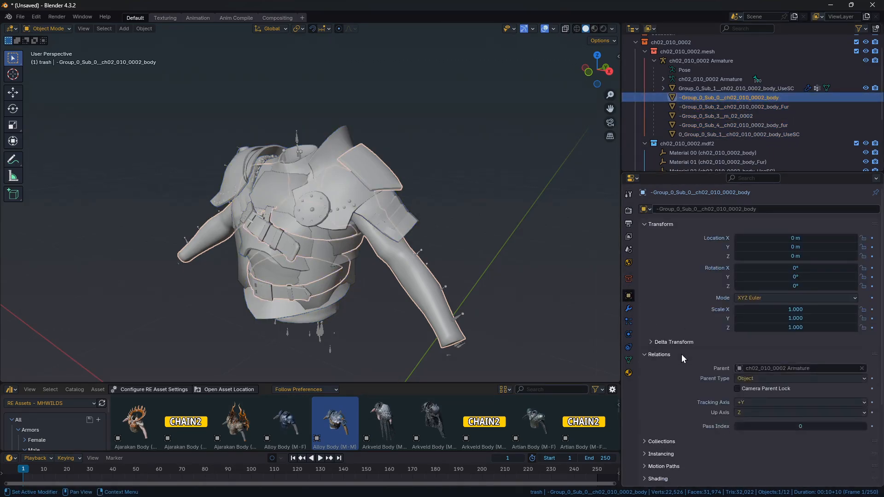
{"action": "left_click", "coordinate": [861, 368]}
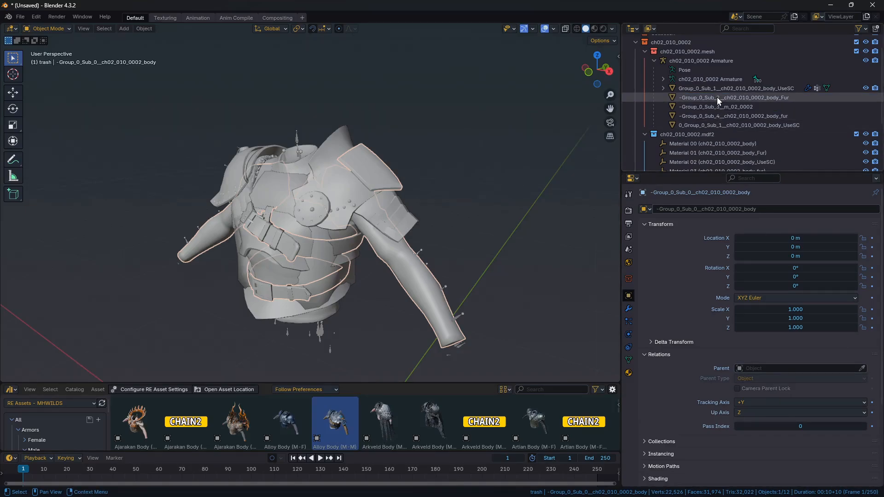
Clear the armature parent of the remaining trash objects, -Group_0_Sub_2, 3 and 4 and 0_Group_0_Sub_1, and collapse the trash collection.
{"action": "left_click", "coordinate": [716, 97]}
{"action": "left_click", "coordinate": [861, 368]}
{"action": "left_click", "coordinate": [714, 97]}
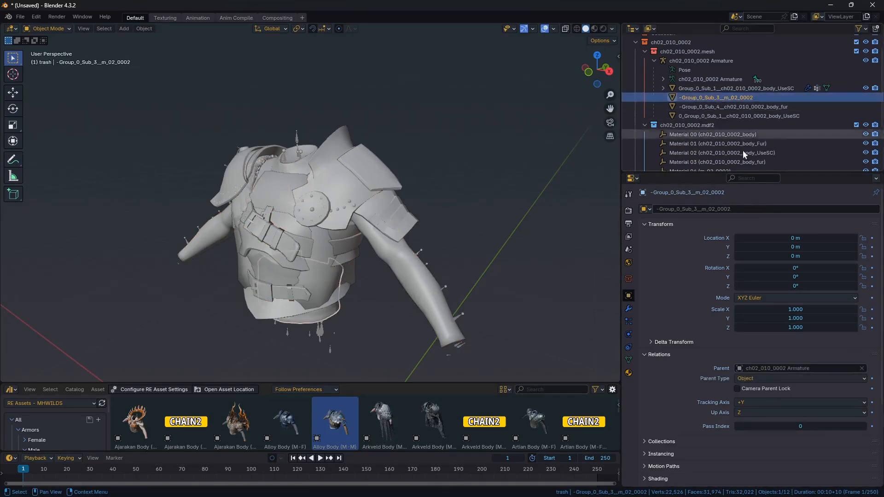
{"action": "left_click", "coordinate": [862, 368]}
{"action": "left_click", "coordinate": [716, 99]}
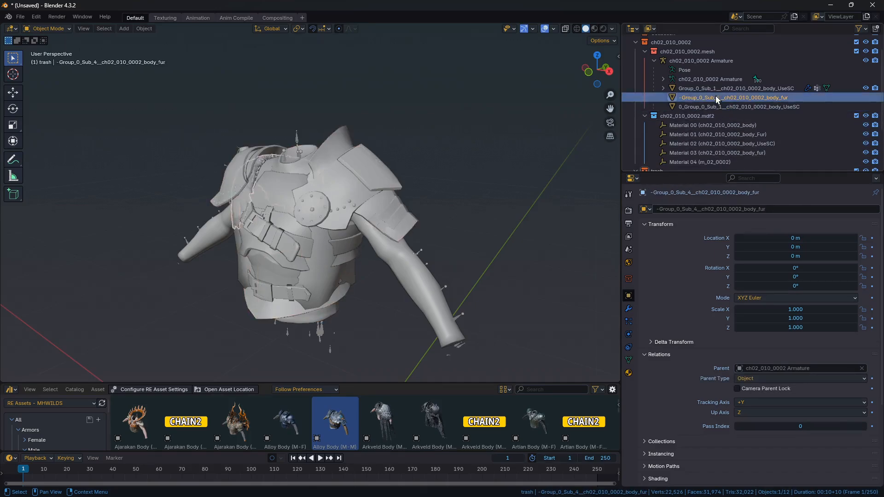
{"action": "left_click", "coordinate": [862, 369]}
{"action": "left_click", "coordinate": [717, 97]}
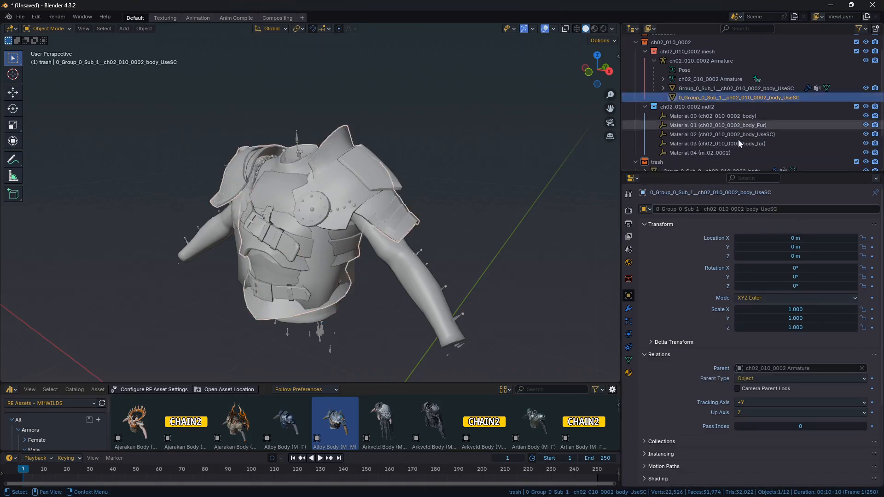
{"action": "left_click", "coordinate": [862, 368]}
{"action": "left_click", "coordinate": [636, 152]}
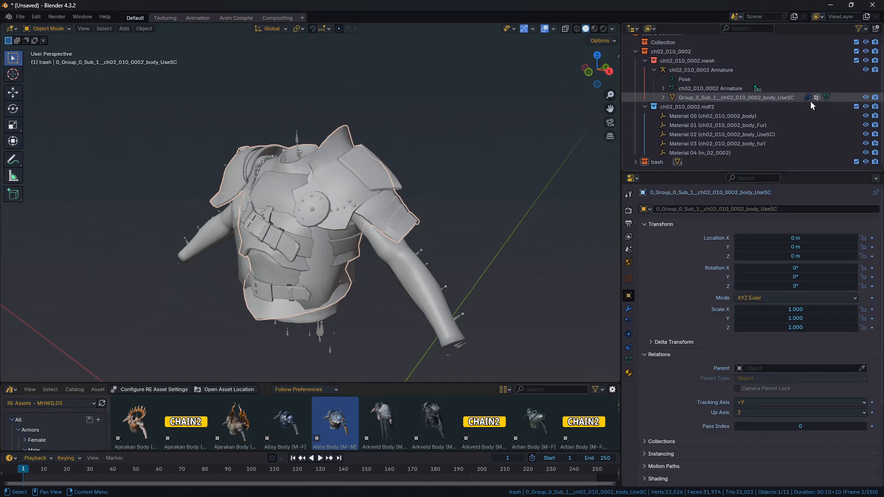
Move Material 00, 01, 03 and 04 from the ch02_010_0002.mdf2 collection into the trash collection, leaving out Material 02.
{"action": "left_click", "coordinate": [770, 134]}
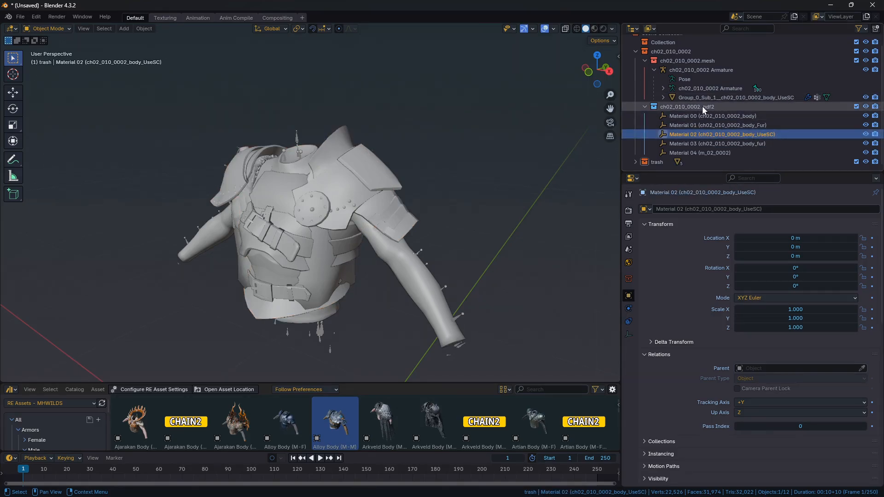
{"action": "left_click", "coordinate": [732, 116]}
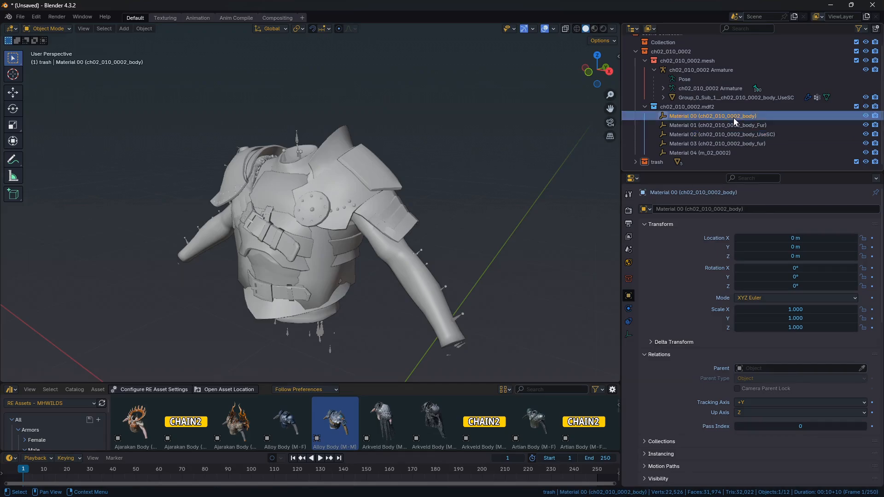
{"action": "left_click", "coordinate": [736, 125], "text": "ctrl"}
{"action": "left_click", "coordinate": [740, 144], "text": "ctrl"}
{"action": "left_click", "coordinate": [737, 153], "text": "ctrl"}
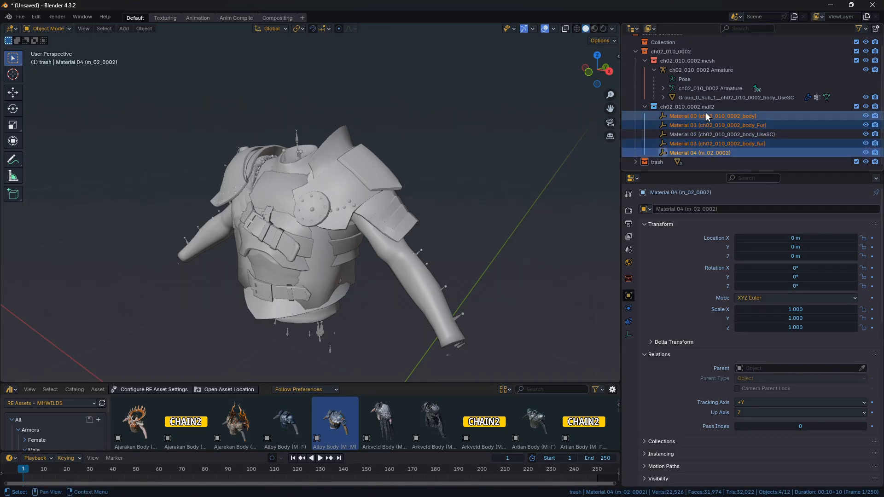
{"action": "left_click_drag", "start_coordinate": [706, 113], "coordinate": [661, 162]}
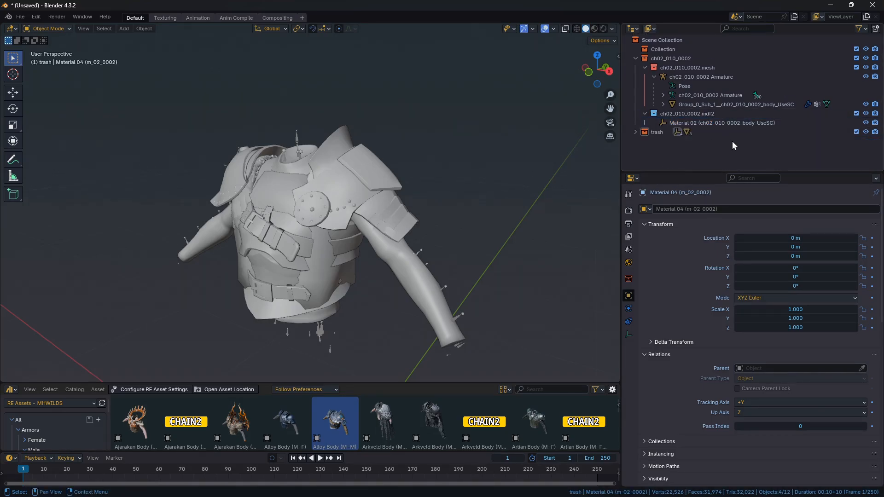
Hide the trash collection and set the viewport to Material Preview shading.
{"action": "left_click", "coordinate": [865, 132]}
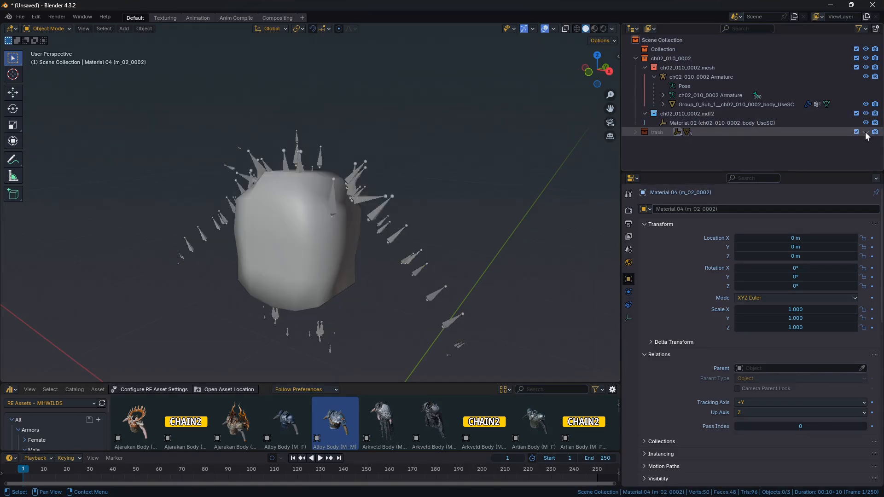
{"action": "middle_click_drag", "start_coordinate": [300, 243], "coordinate": [457, 136]}
{"action": "left_click", "coordinate": [594, 29]}
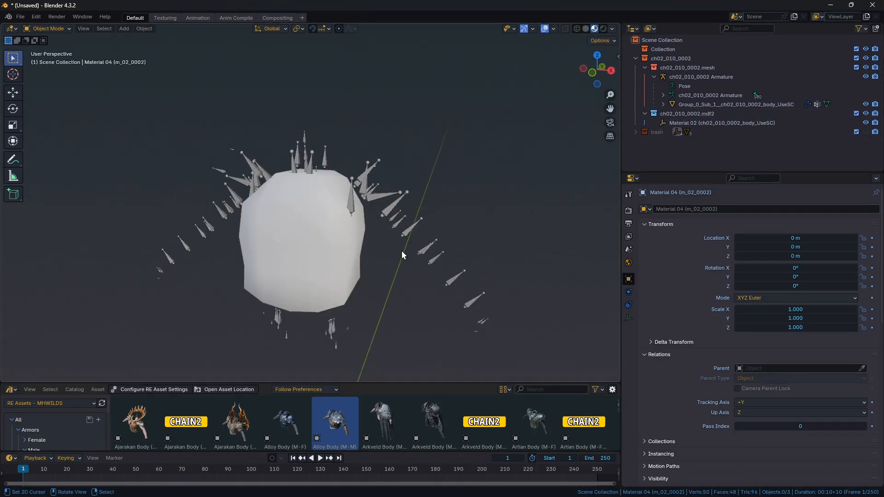
{"action": "middle_click_drag", "start_coordinate": [401, 251], "coordinate": [390, 222]}
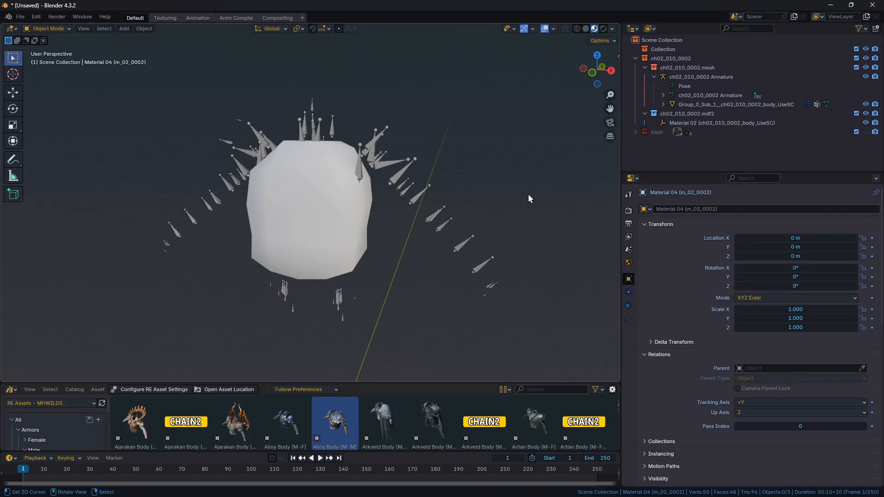
Copy the material name ch02_010_0002_body_UseSC from the original 0_Group_0_Sub_1 object in the trash collection.
{"action": "left_click", "coordinate": [354, 218]}
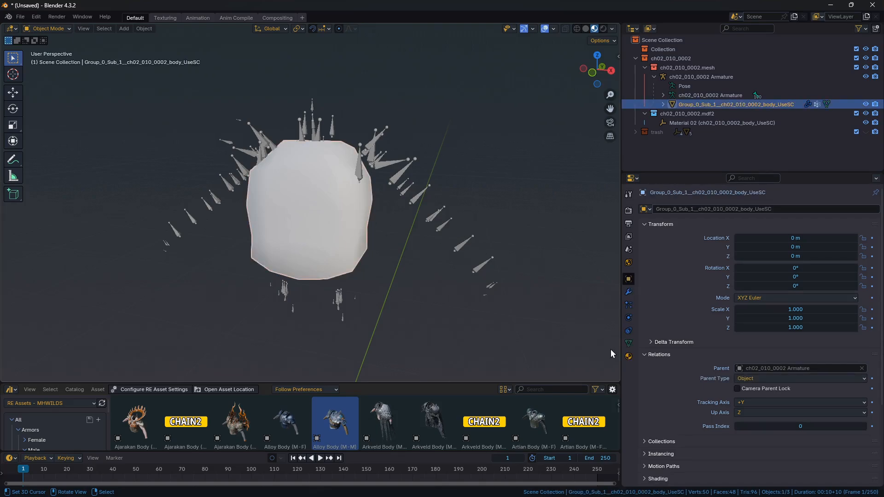
{"action": "left_click", "coordinate": [629, 356]}
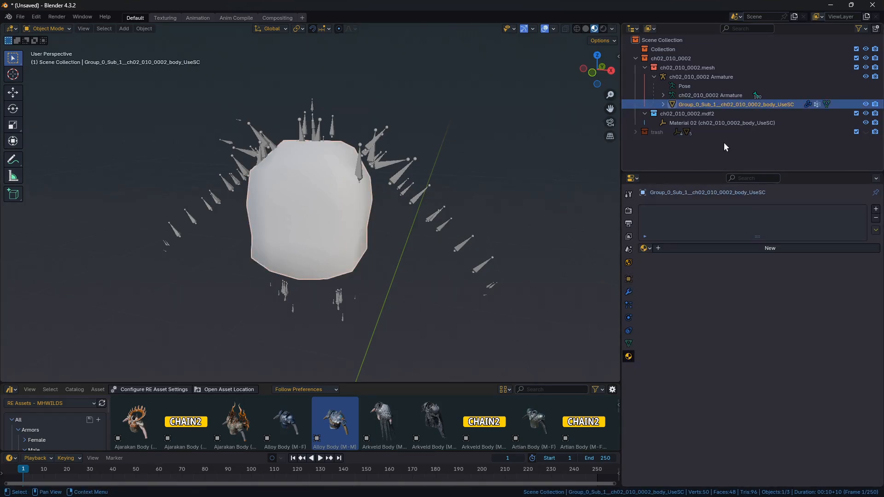
{"action": "left_click", "coordinate": [635, 131]}
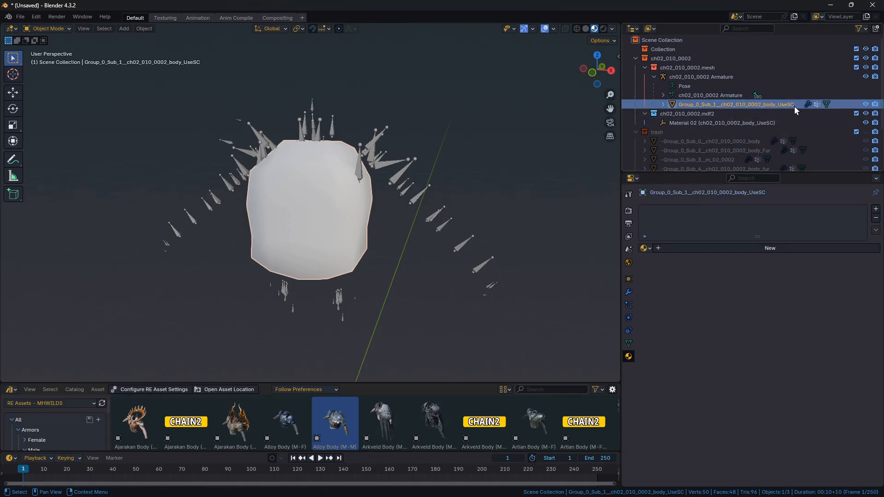
{"action": "scroll", "coordinate": [727, 117], "scroll_direction": "down", "scroll_amount": 3}
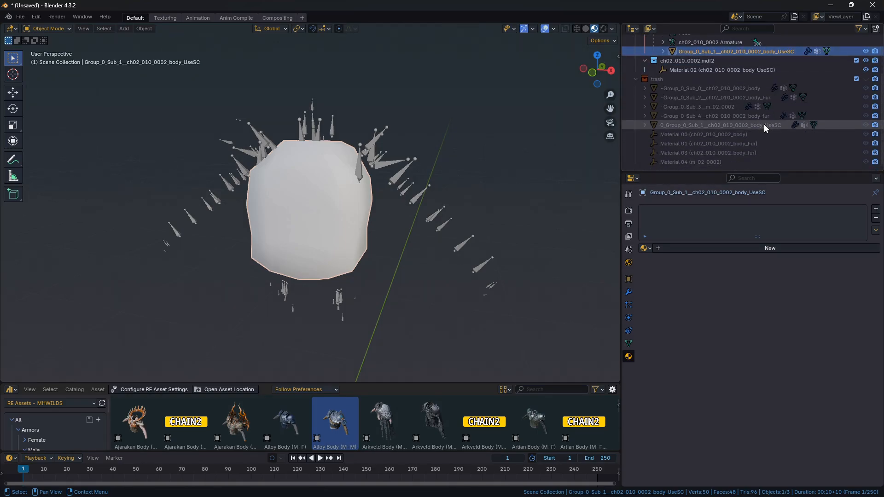
{"action": "left_click", "coordinate": [764, 124]}
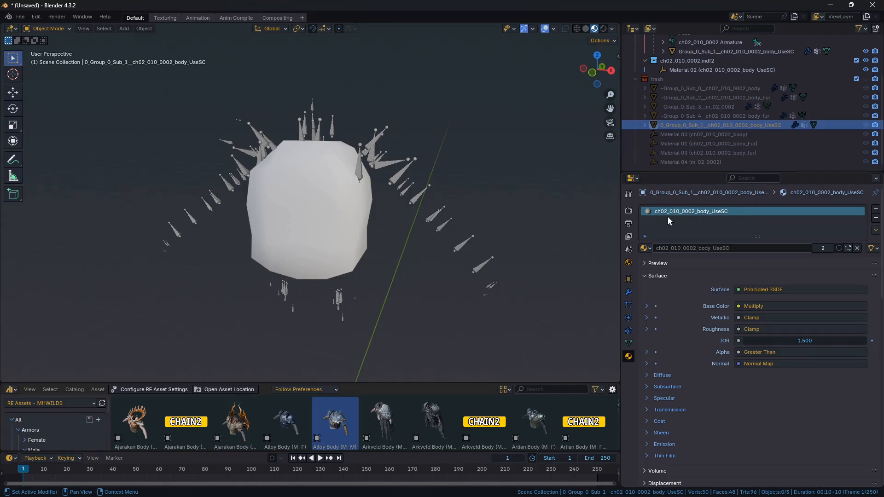
{"action": "left_click", "coordinate": [748, 250]}
{"action": "key", "text": "ctrl+c"}
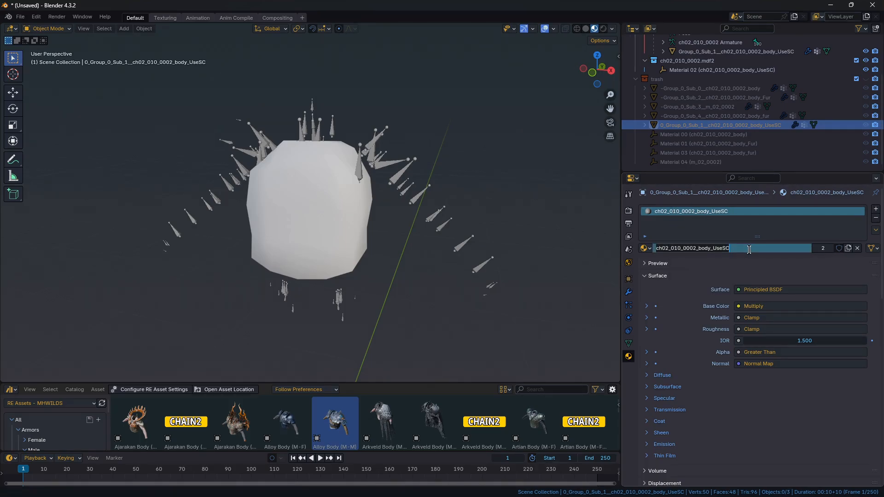
{"action": "key", "text": "Escape"}
{"action": "scroll", "coordinate": [724, 91], "scroll_direction": "up", "scroll_amount": 1}
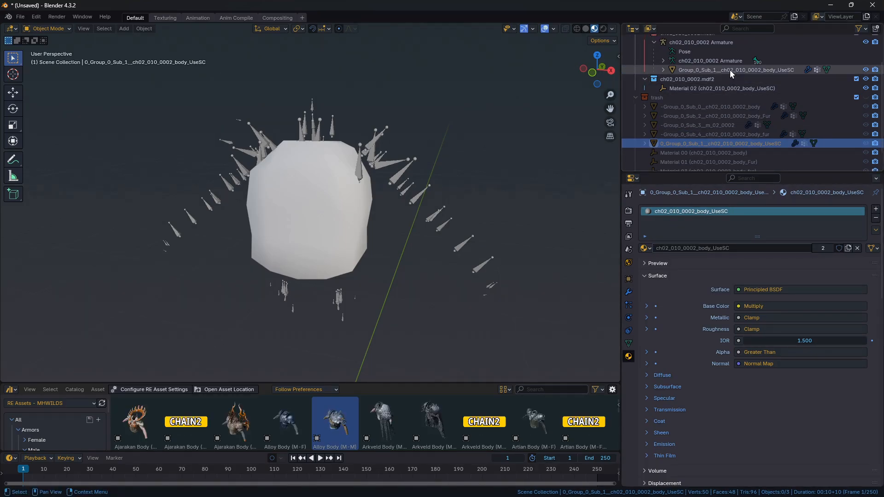
Assign the existing material ch02_010_0002_body_UseSC to the custom torso mesh Group_0_Sub_1__ch02_010_0002_body_UseSC.
{"action": "left_click", "coordinate": [730, 70]}
{"action": "left_click", "coordinate": [645, 248]}
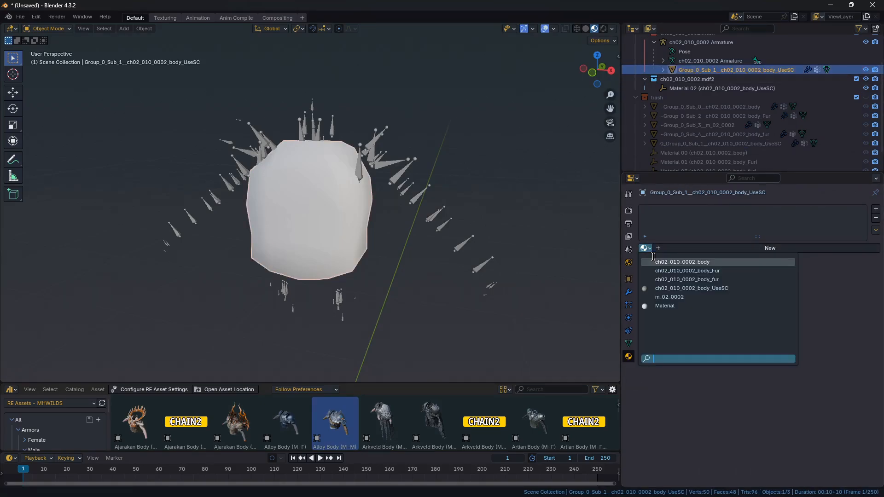
{"action": "key", "text": "ctrl+v"}
{"action": "left_click", "coordinate": [712, 262]}
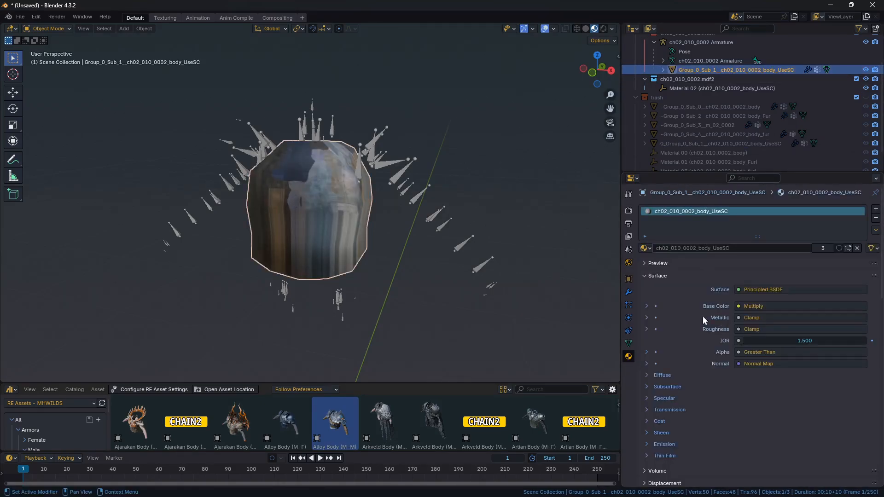
{"action": "left_click", "coordinate": [395, 264]}
{"action": "middle_click_drag", "start_coordinate": [396, 264], "coordinate": [353, 252]}
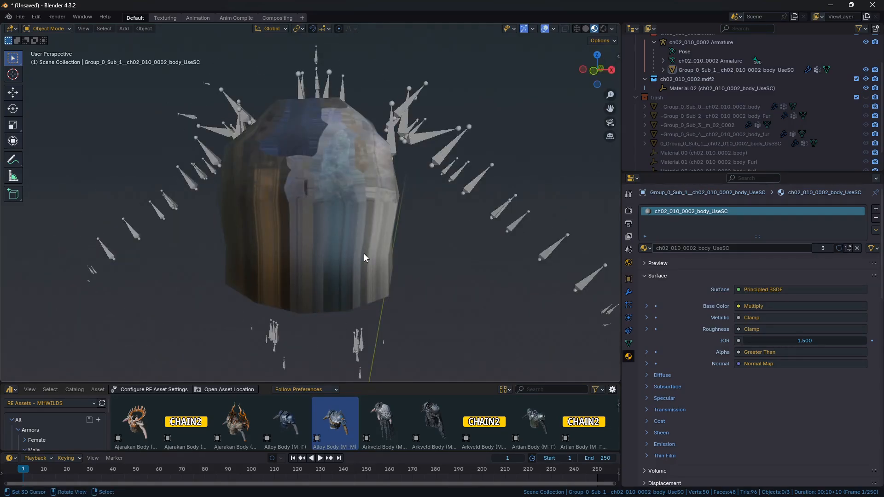
{"action": "scroll", "coordinate": [364, 253], "scroll_direction": "down", "scroll_amount": 3}
Enlarge the Outliner and collapse the armature and the ch02_010_0002.mesh and ch02_010_0002.mdf2 collections.
{"action": "left_click_drag", "start_coordinate": [691, 173], "coordinate": [690, 251]}
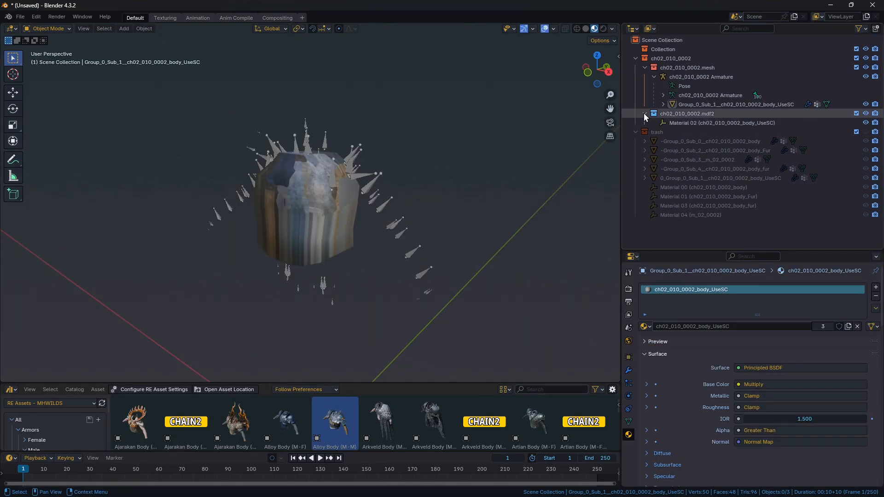
{"action": "left_click", "coordinate": [645, 113]}
{"action": "left_click", "coordinate": [653, 77]}
{"action": "left_click", "coordinate": [645, 68]}
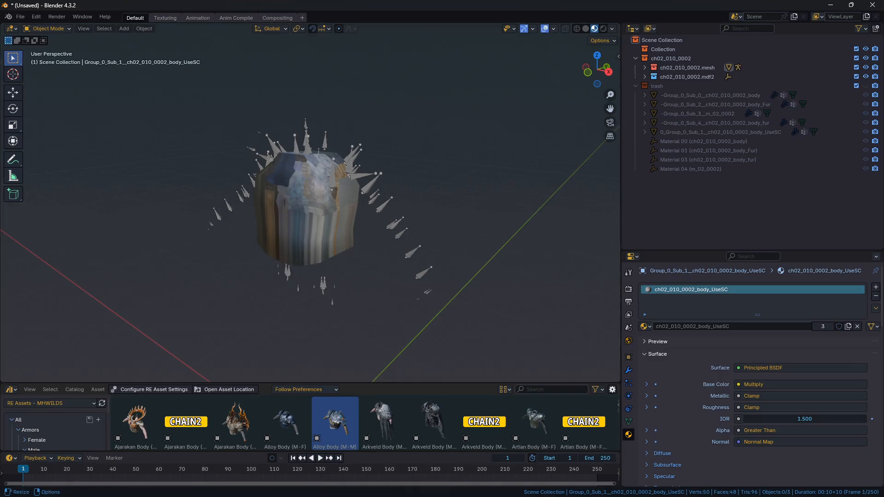
Switch to MHWs.list in Notepad and look through the game file paths from the beginning of the list.
{"action": "key", "text": "alt+Tab"}
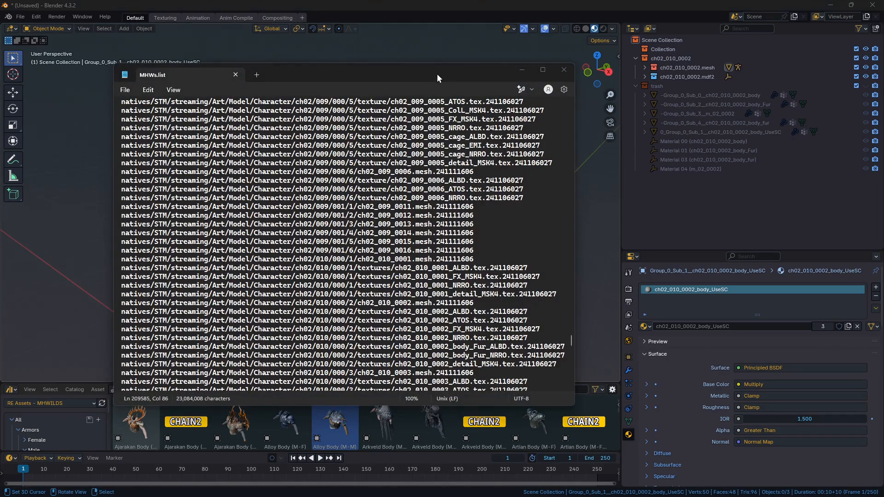
{"action": "left_click_drag", "start_coordinate": [438, 71], "coordinate": [447, 73]}
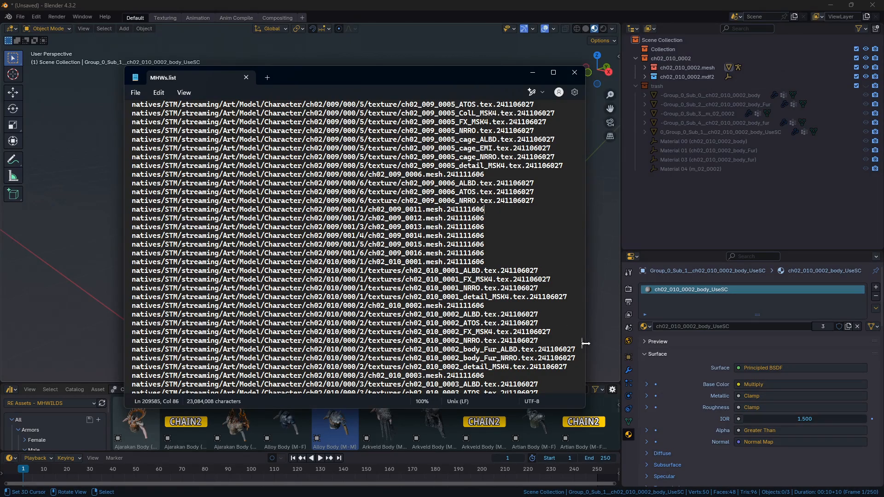
{"action": "left_click_drag", "start_coordinate": [582, 344], "coordinate": [585, 103]}
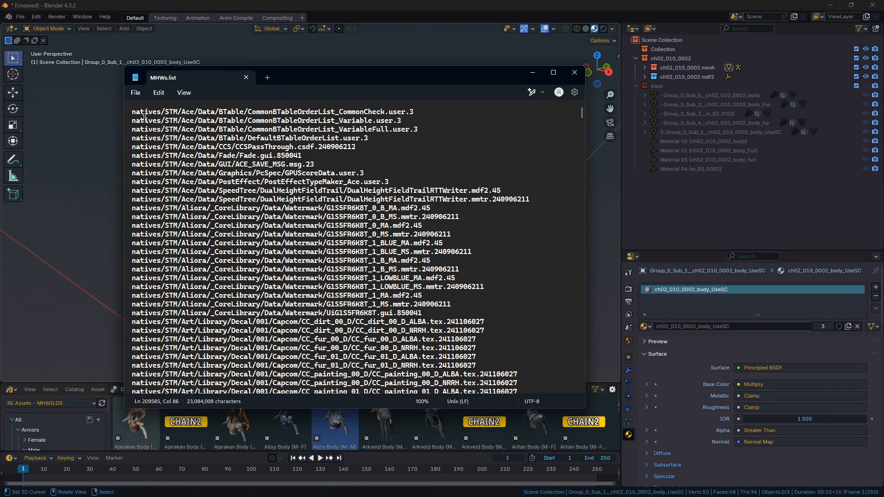
{"action": "scroll", "coordinate": [356, 242], "scroll_direction": "down", "scroll_amount": 12}
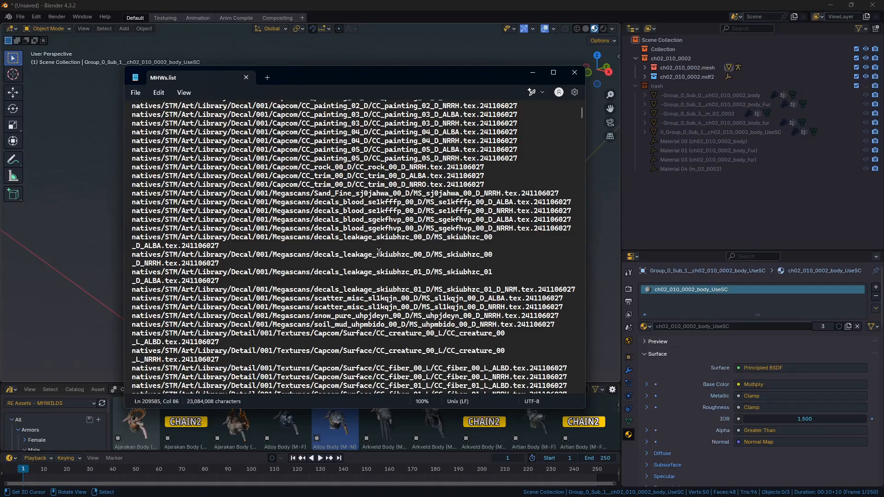
Find ch02_010_0002.mesh in the list and highlight its folder path natives/STM/Art/Model/Character/ch02/010/000/2/.
{"action": "left_click", "coordinate": [519, 151]}
{"action": "key", "text": "ctrl+f"}
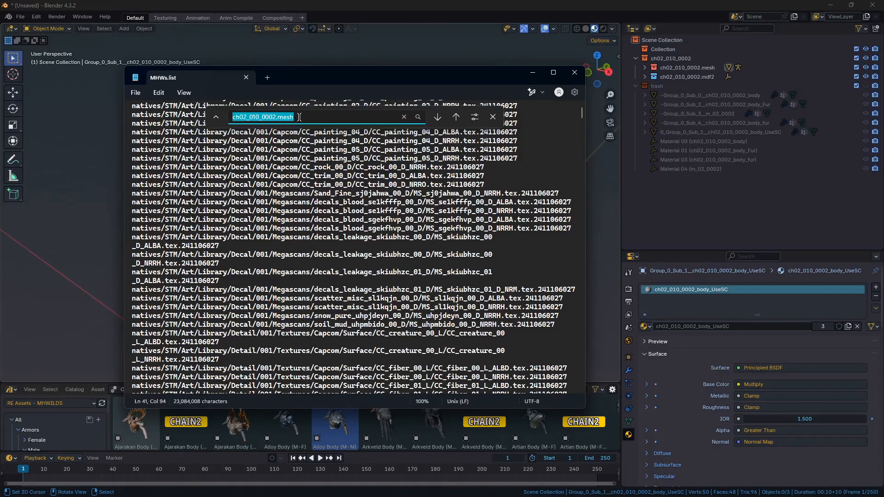
{"action": "key", "text": "Return"}
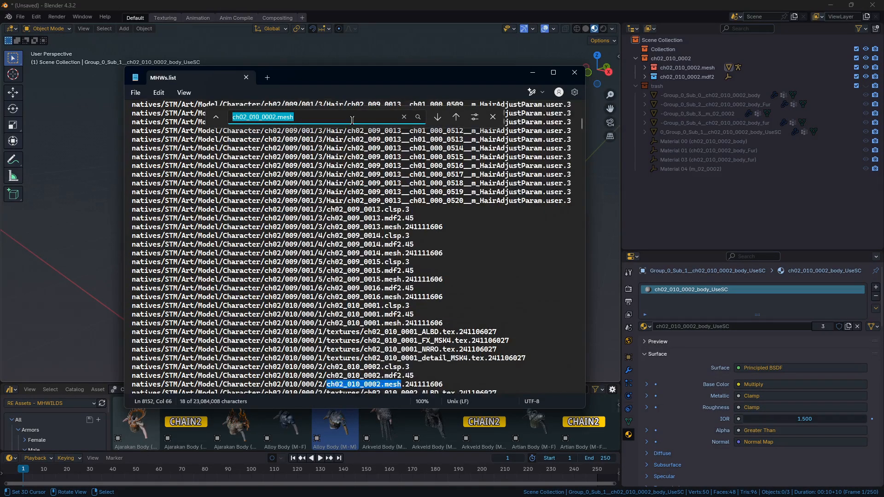
{"action": "scroll", "coordinate": [384, 272], "scroll_direction": "down", "scroll_amount": 4}
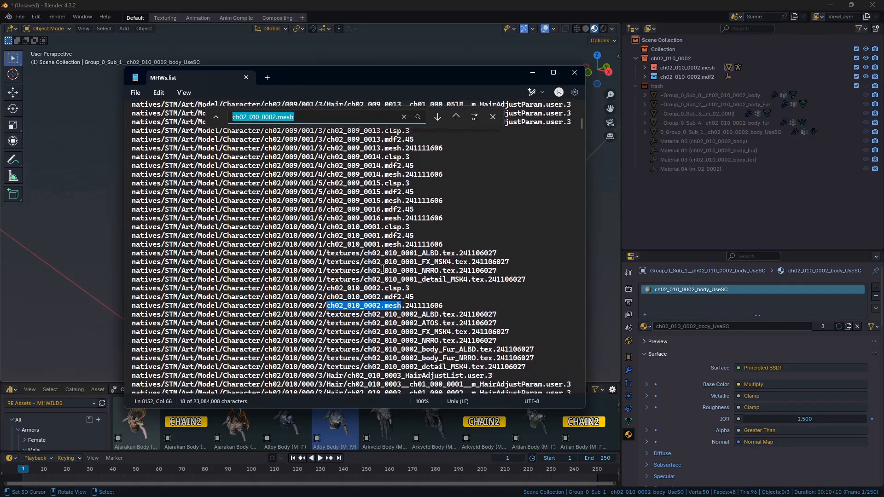
{"action": "scroll", "coordinate": [383, 283], "scroll_direction": "down", "scroll_amount": 2}
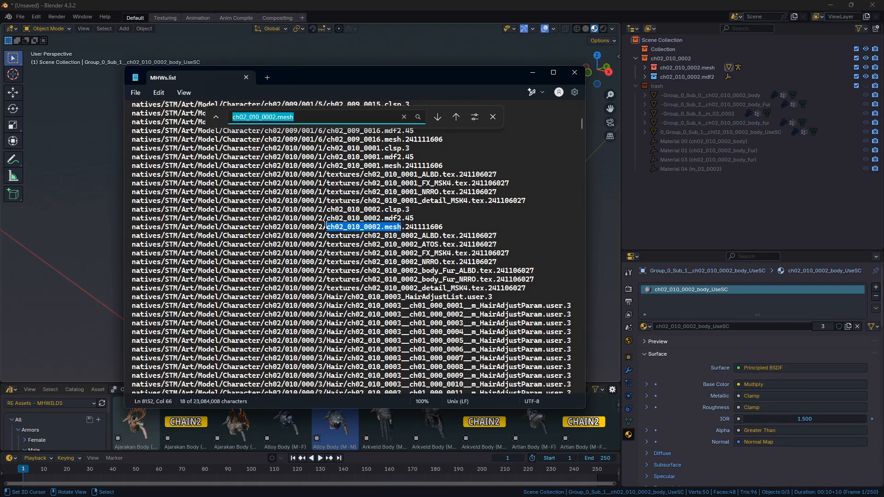
{"action": "left_click_drag", "start_coordinate": [326, 227], "coordinate": [133, 226]}
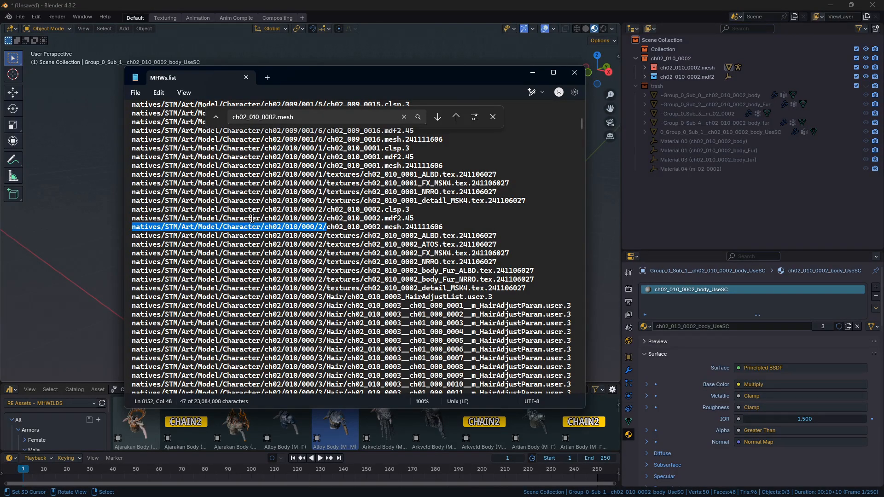
Switch to the MHTutorial folder in File Explorer and create a folder named natives in it.
{"action": "mouse_move", "coordinate": [129, 494]}
{"action": "left_click", "coordinate": [72, 486]}
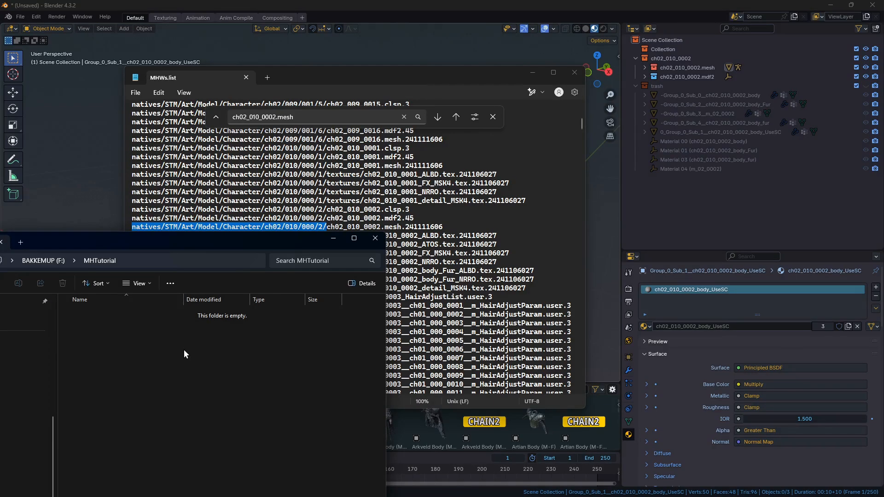
{"action": "right_click", "coordinate": [183, 343]}
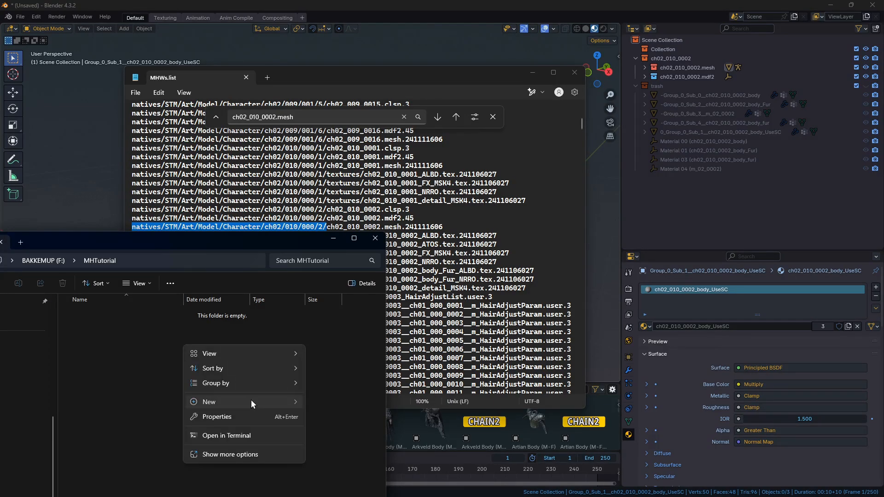
{"action": "mouse_move", "coordinate": [250, 401]}
{"action": "left_click", "coordinate": [331, 403]}
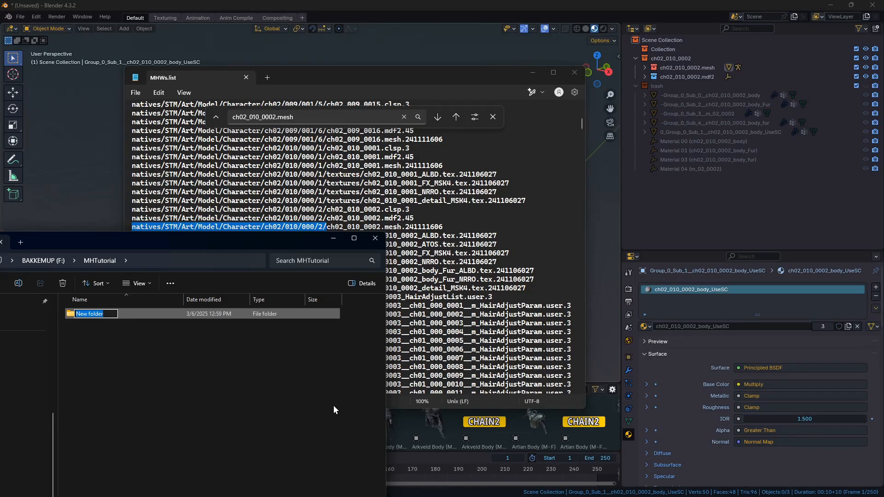
{"action": "type", "text": "natives"}
{"action": "key", "text": "Return"}
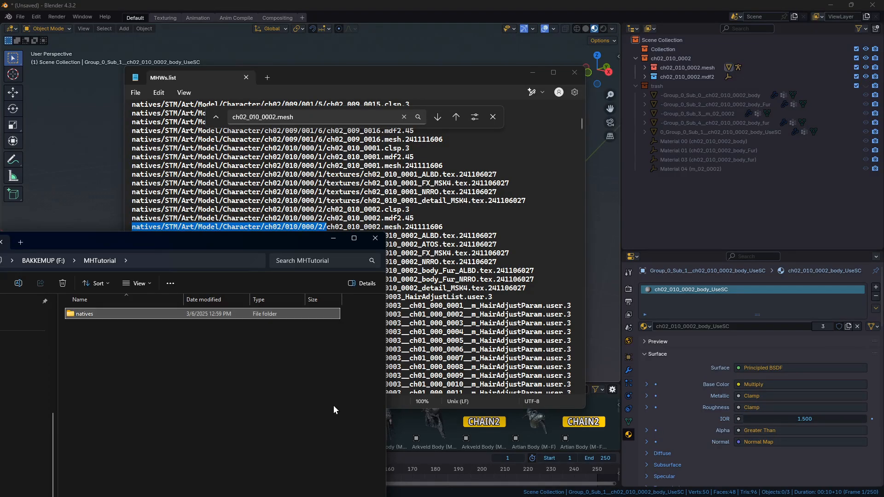
Open the natives folder and create a subfolder named STM inside it.
{"action": "double_click", "coordinate": [190, 316]}
{"action": "right_click", "coordinate": [187, 317]}
{"action": "mouse_move", "coordinate": [228, 391]}
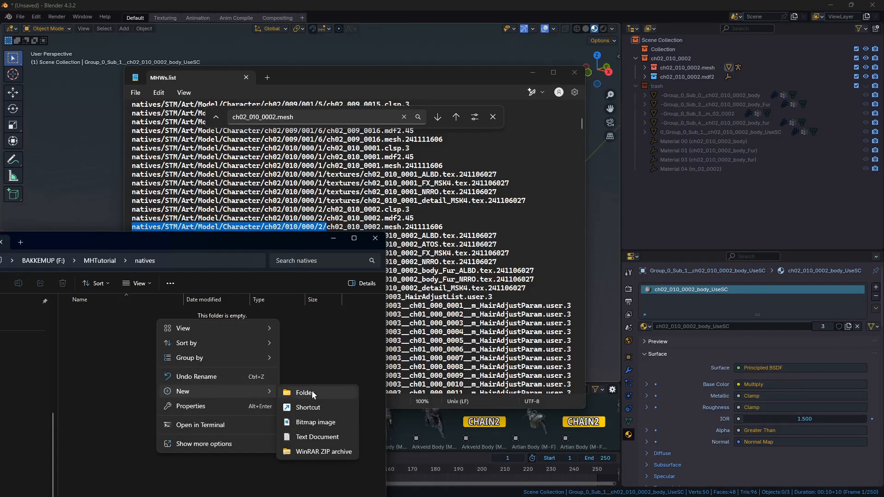
{"action": "left_click", "coordinate": [305, 393]}
{"action": "type", "text": "STM"}
{"action": "key", "text": "Return"}
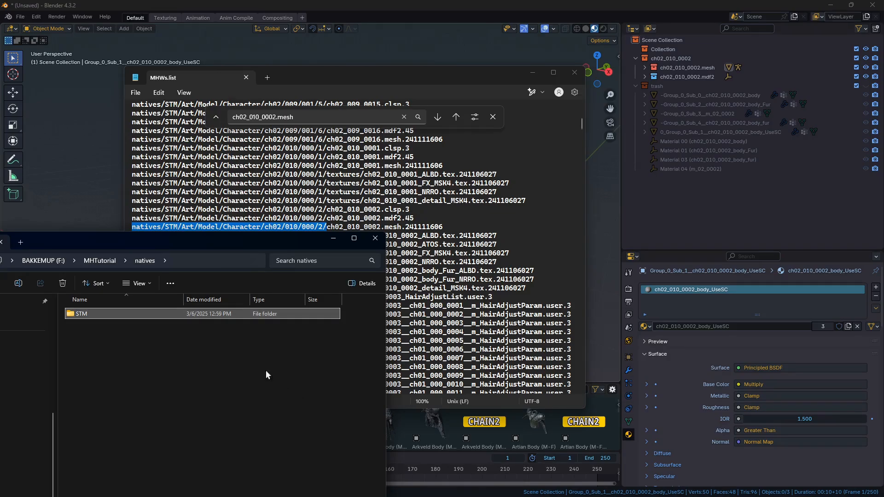
Open the STM folder and create a subfolder named Art inside it.
{"action": "double_click", "coordinate": [214, 314]}
{"action": "right_click", "coordinate": [220, 339]}
{"action": "mouse_move", "coordinate": [280, 409]}
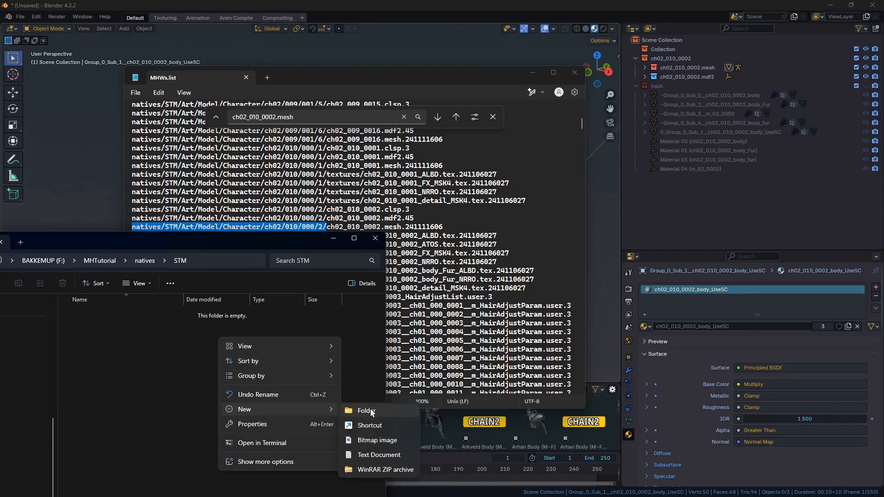
{"action": "left_click", "coordinate": [367, 410]}
{"action": "type", "text": "Art"}
{"action": "key", "text": "Return"}
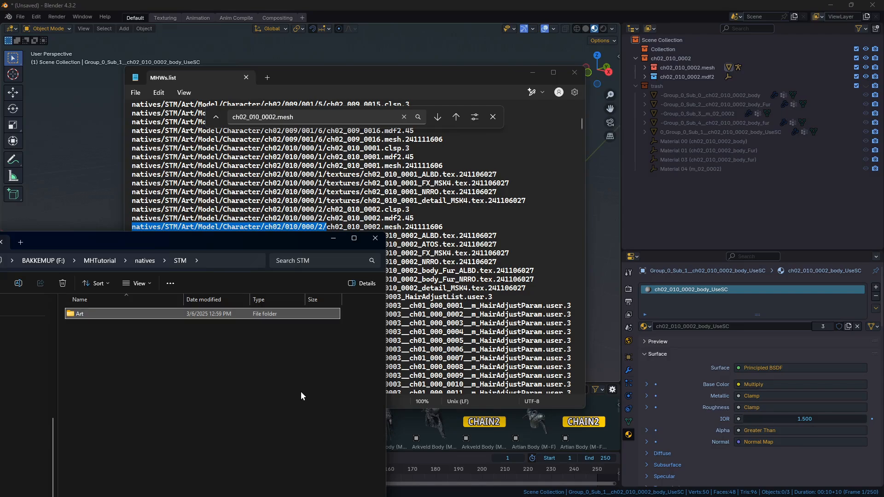
Open the Art folder and create a subfolder named Model inside it.
{"action": "double_click", "coordinate": [238, 316]}
{"action": "right_click", "coordinate": [241, 347]}
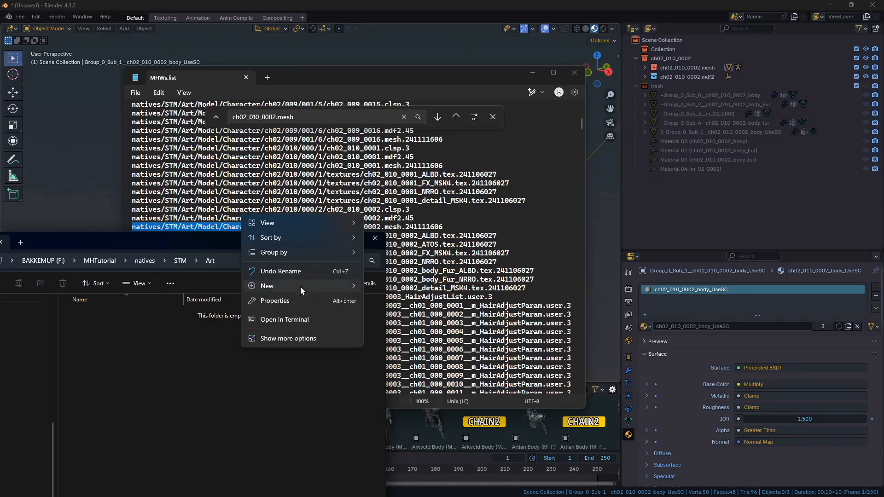
{"action": "mouse_move", "coordinate": [300, 287]}
{"action": "left_click", "coordinate": [382, 287]}
{"action": "type", "text": "Model"}
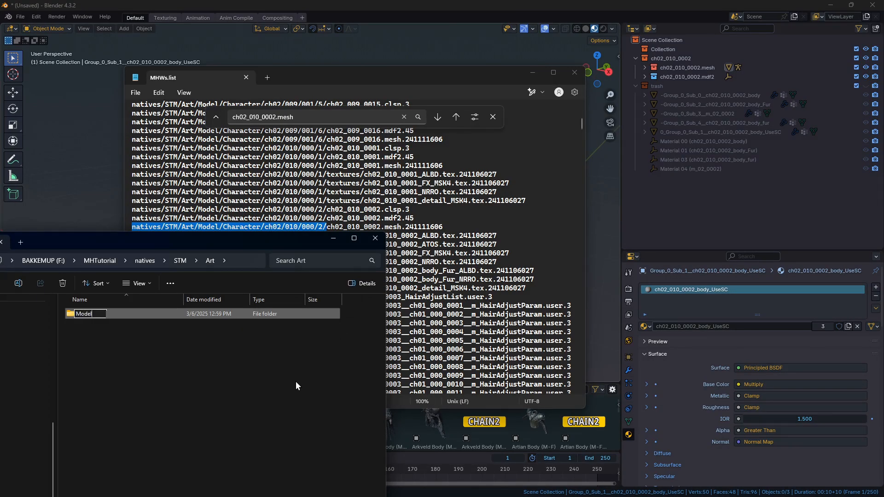
{"action": "key", "text": "Return"}
Open the Model folder and create a subfolder named Character inside it.
{"action": "double_click", "coordinate": [231, 313]}
{"action": "right_click", "coordinate": [230, 349]}
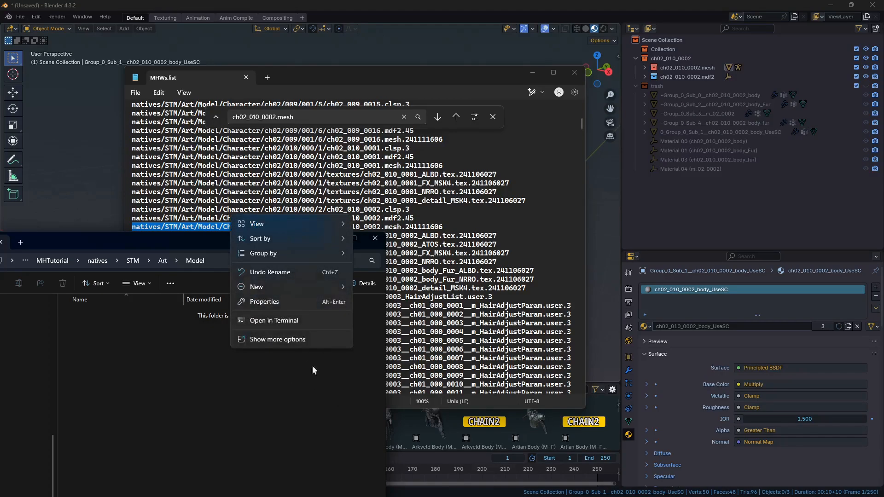
{"action": "mouse_move", "coordinate": [295, 288]}
{"action": "left_click", "coordinate": [382, 288]}
{"action": "type", "text": "Character"}
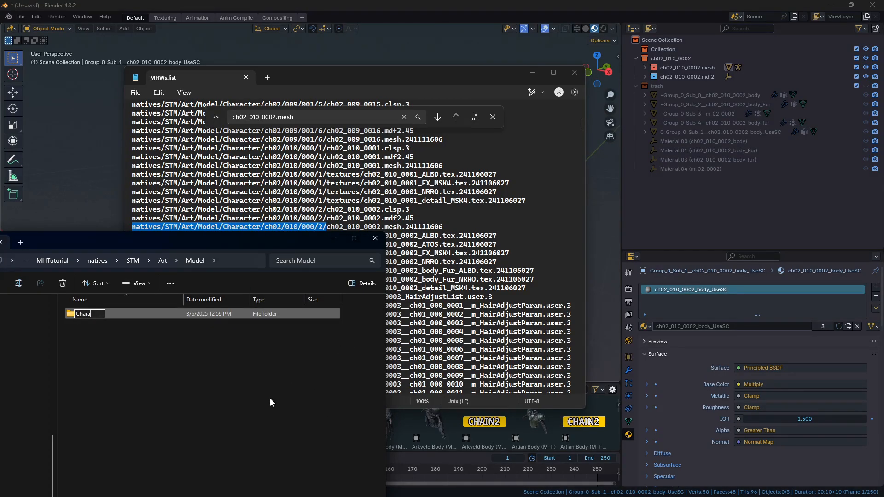
{"action": "key", "text": "Return"}
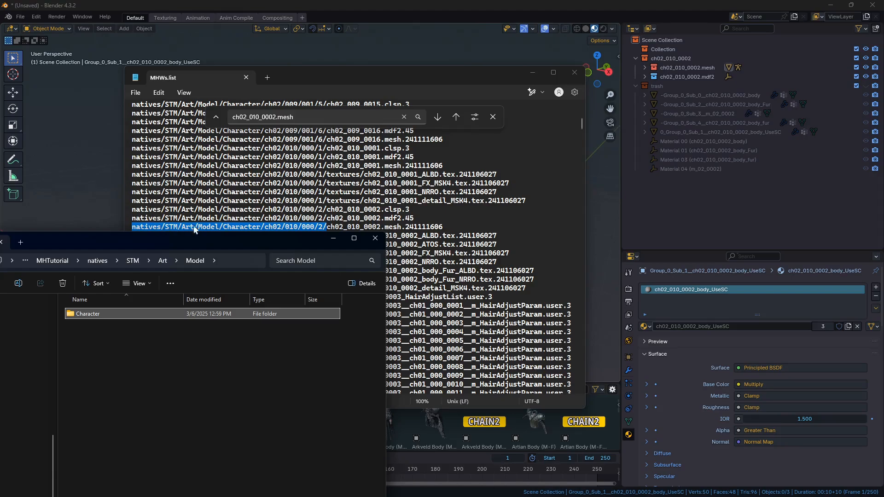
Open the Character folder and create a subfolder named ch02 inside it.
{"action": "double_click", "coordinate": [219, 313]}
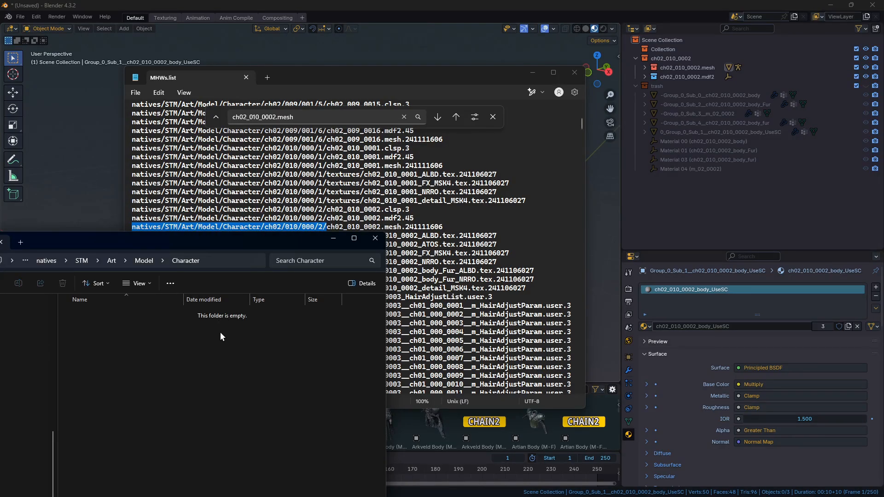
{"action": "right_click", "coordinate": [220, 332]}
{"action": "mouse_move", "coordinate": [312, 404]}
{"action": "left_click", "coordinate": [377, 404]}
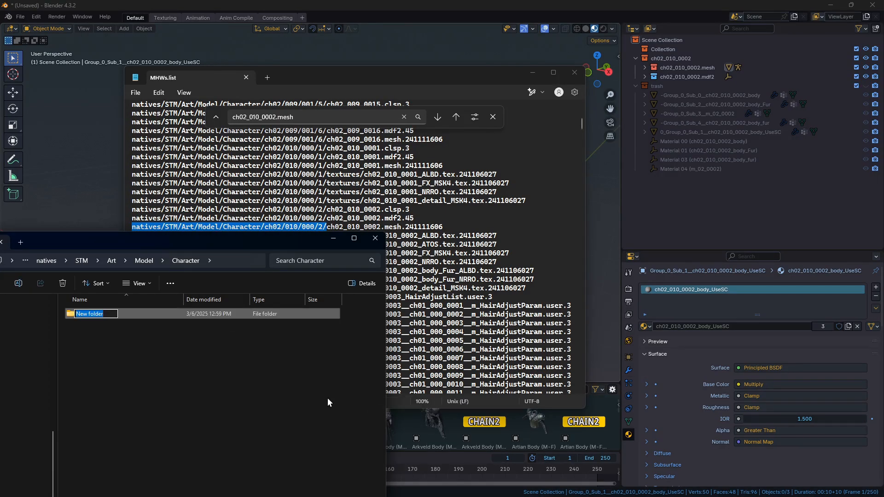
{"action": "type", "text": "ch02"}
{"action": "key", "text": "Return"}
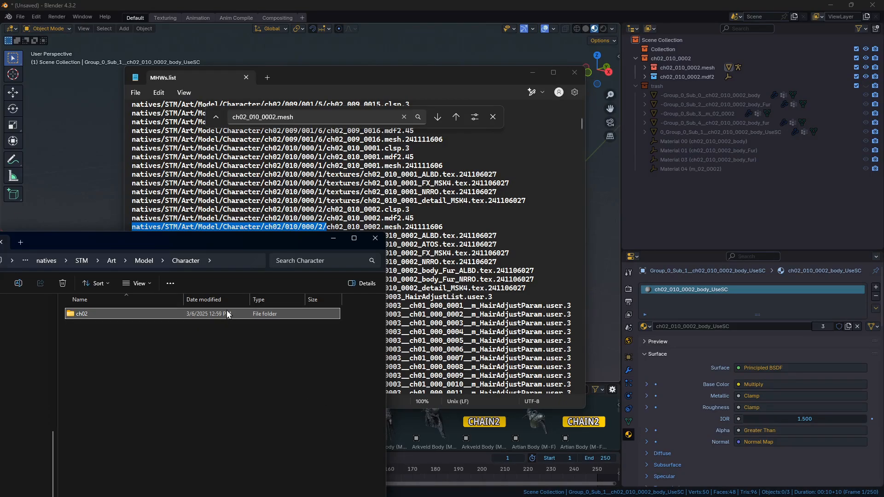
Open the ch02 folder and create a subfolder named 010 inside it.
{"action": "double_click", "coordinate": [227, 313]}
{"action": "right_click", "coordinate": [227, 349]}
{"action": "mouse_move", "coordinate": [286, 286]}
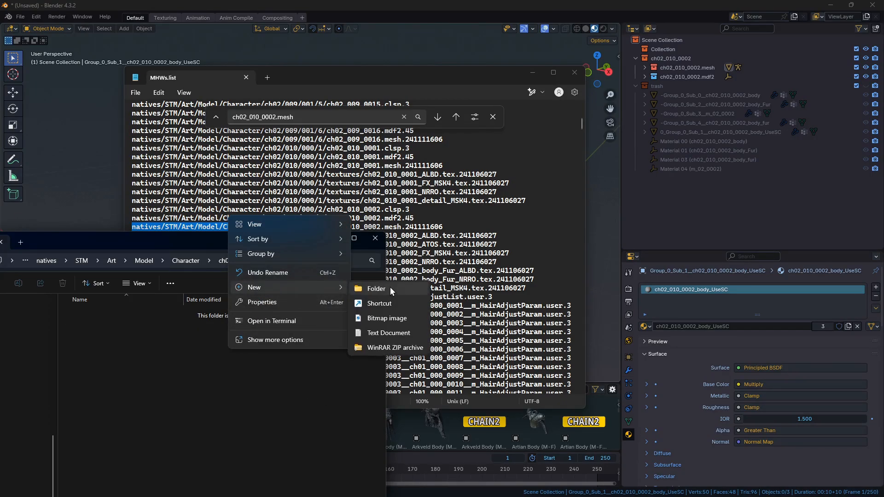
{"action": "left_click", "coordinate": [376, 289]}
{"action": "type", "text": "010"}
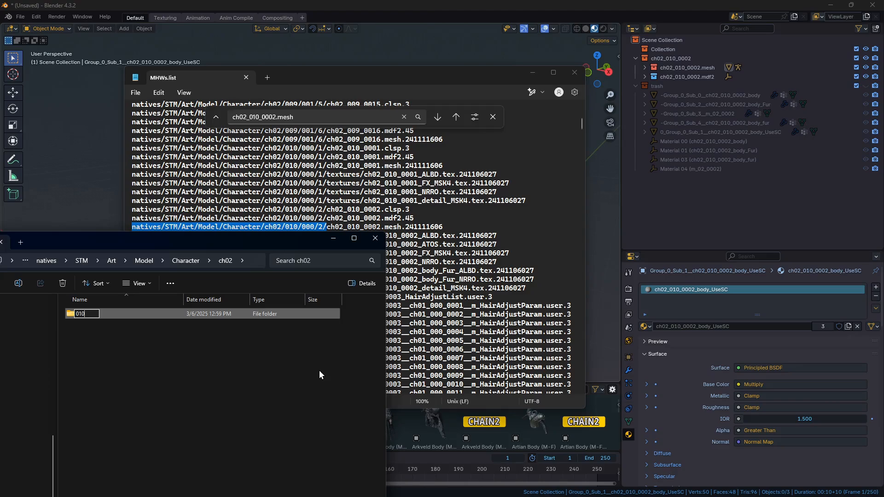
{"action": "key", "text": "Return"}
Open the 010 folder and create a subfolder named 000 inside it.
{"action": "double_click", "coordinate": [227, 313]}
{"action": "right_click", "coordinate": [230, 345]}
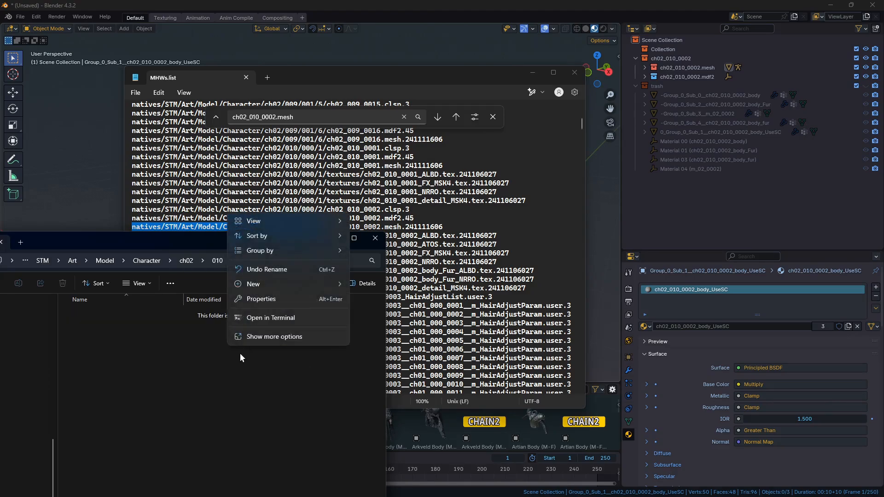
{"action": "mouse_move", "coordinate": [279, 278]}
{"action": "left_click", "coordinate": [375, 284]}
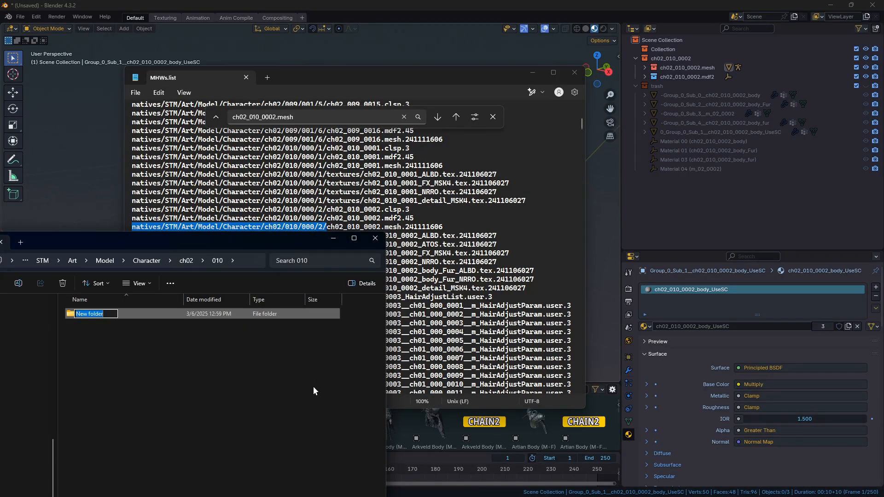
{"action": "type", "text": "000"}
{"action": "key", "text": "Return"}
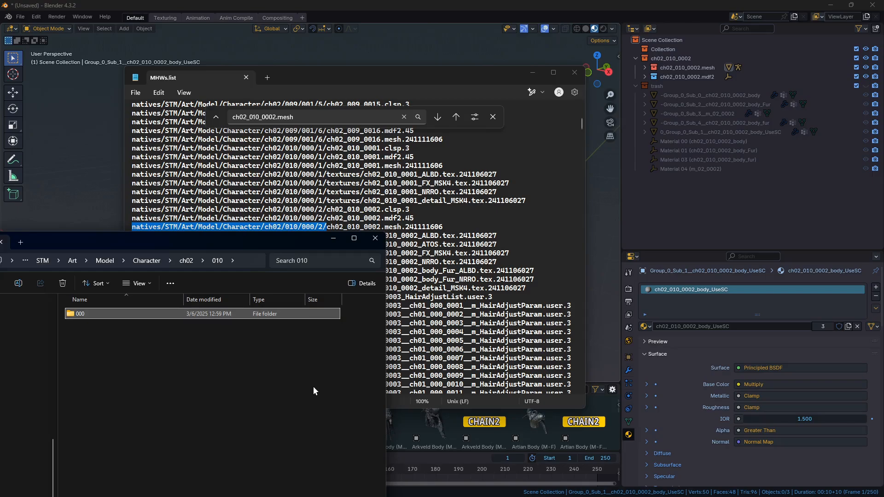
Open the 000 folder and create a subfolder named 2 inside it.
{"action": "double_click", "coordinate": [269, 314]}
{"action": "right_click", "coordinate": [245, 331]}
{"action": "mouse_move", "coordinate": [316, 404]}
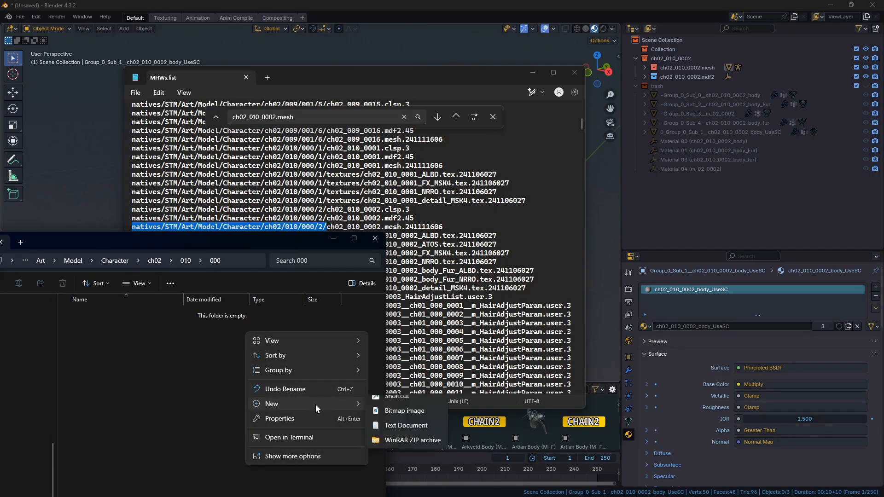
{"action": "left_click", "coordinate": [381, 403]}
{"action": "type", "text": "2"}
{"action": "key", "text": "Return"}
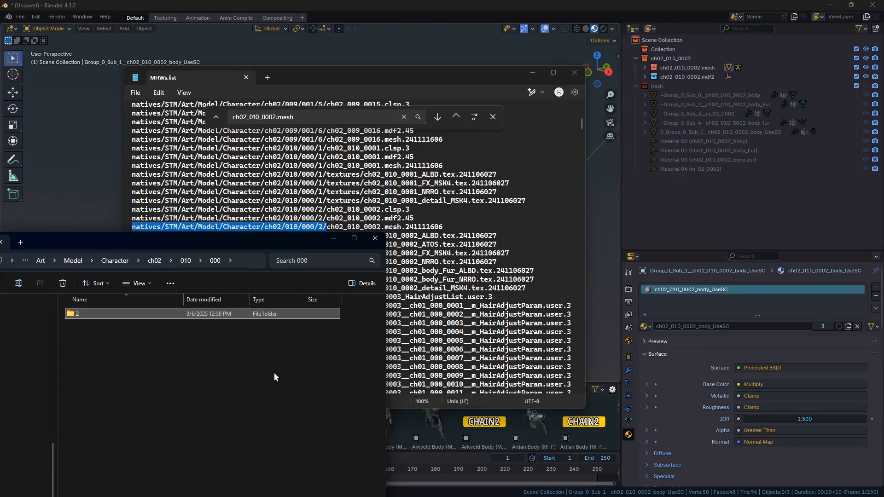
Open folder 2 and show its full path, then minimize File Explorer and Notepad to return to Blender.
{"action": "double_click", "coordinate": [145, 315]}
{"action": "left_click", "coordinate": [252, 261]}
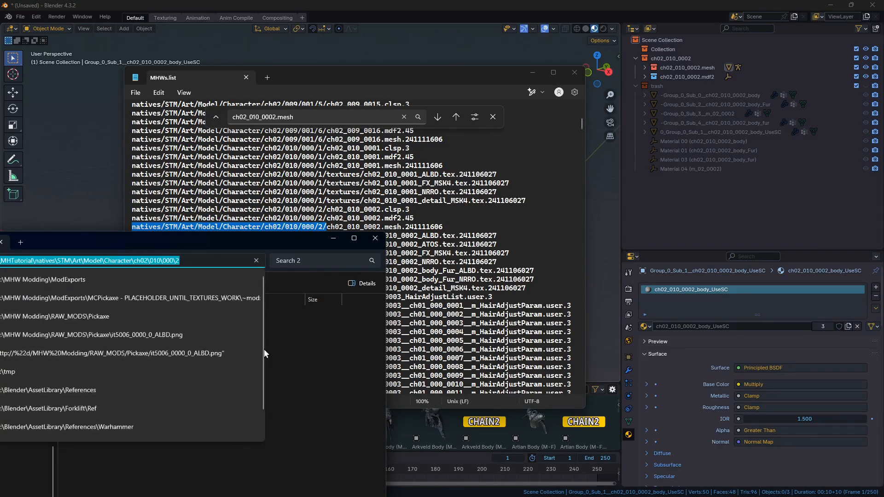
{"action": "left_click", "coordinate": [325, 362]}
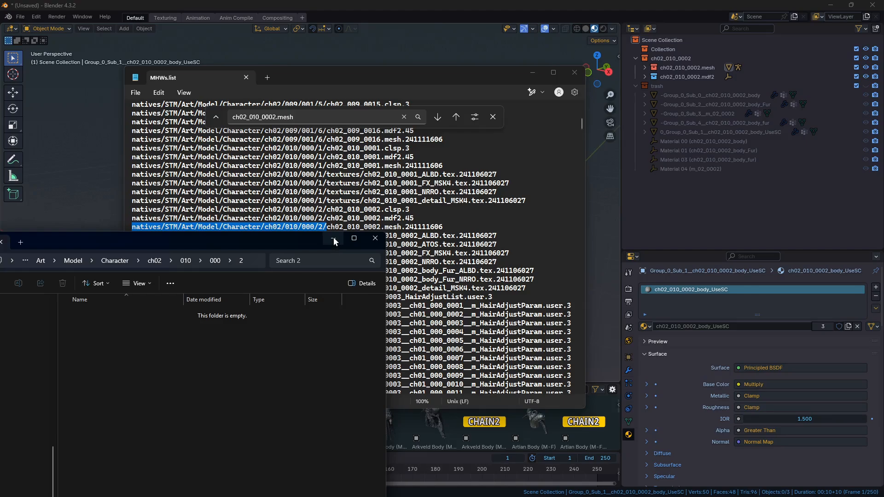
{"action": "left_click", "coordinate": [333, 238]}
{"action": "left_click", "coordinate": [533, 72]}
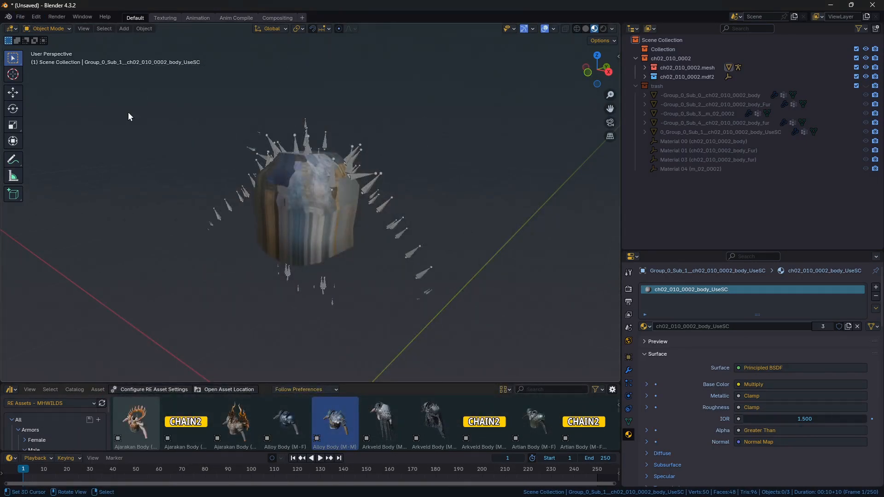
Export the ch02_010_0002.mesh collection as the Monster Hunter Wilds RE Mesh ch02_010_0002.mesh.241111606 into the MHTutorial natives path's folder 2.
{"action": "left_click", "coordinate": [20, 16]}
{"action": "mouse_move", "coordinate": [70, 158]}
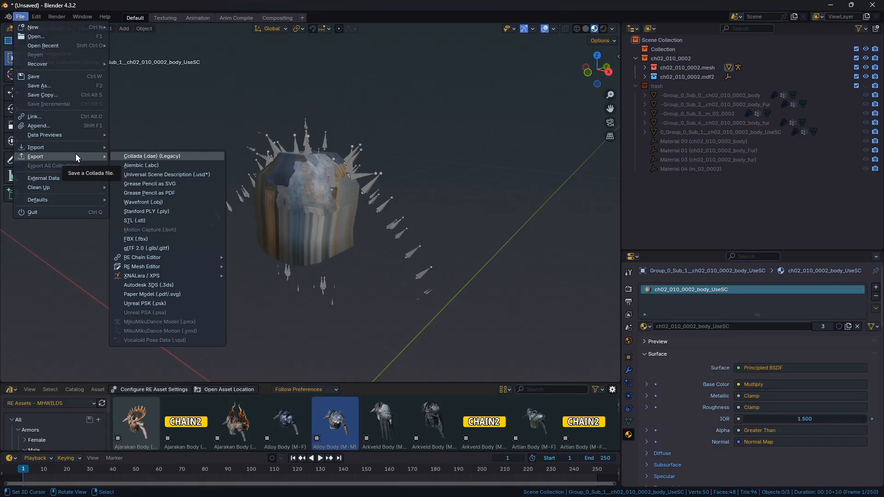
{"action": "mouse_move", "coordinate": [209, 267]}
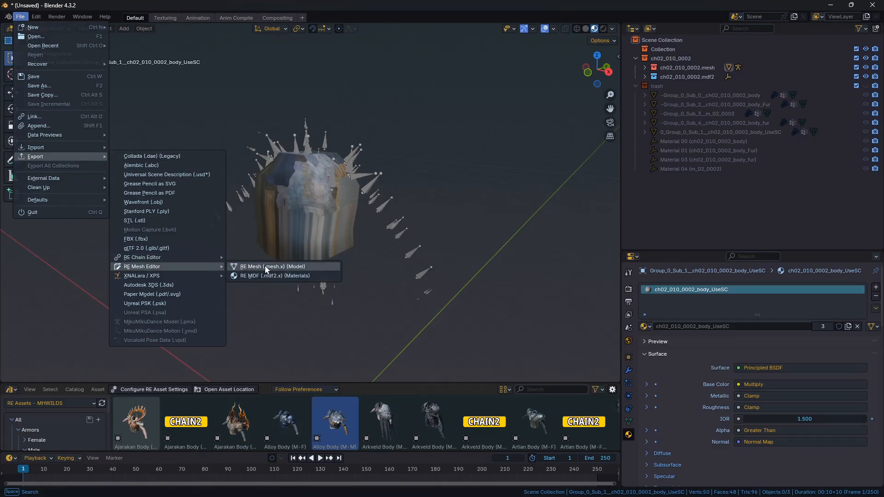
{"action": "left_click", "coordinate": [285, 267]}
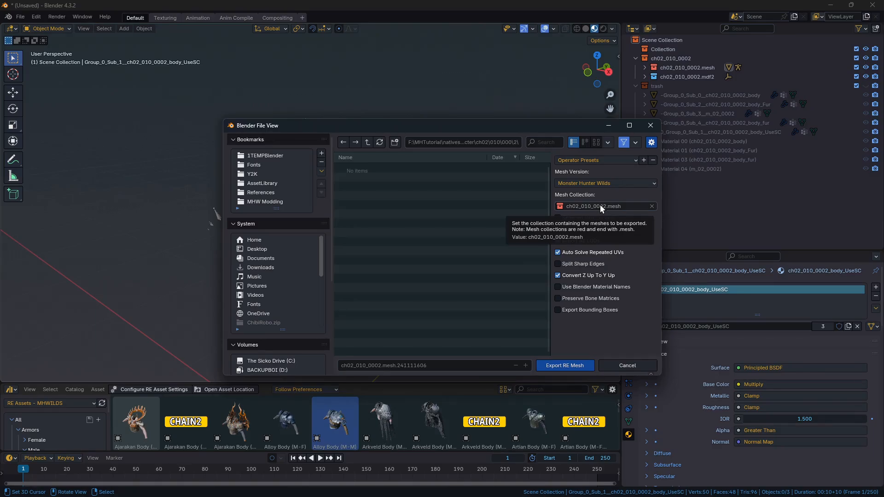
{"action": "left_click_drag", "start_coordinate": [438, 126], "coordinate": [613, 389]}
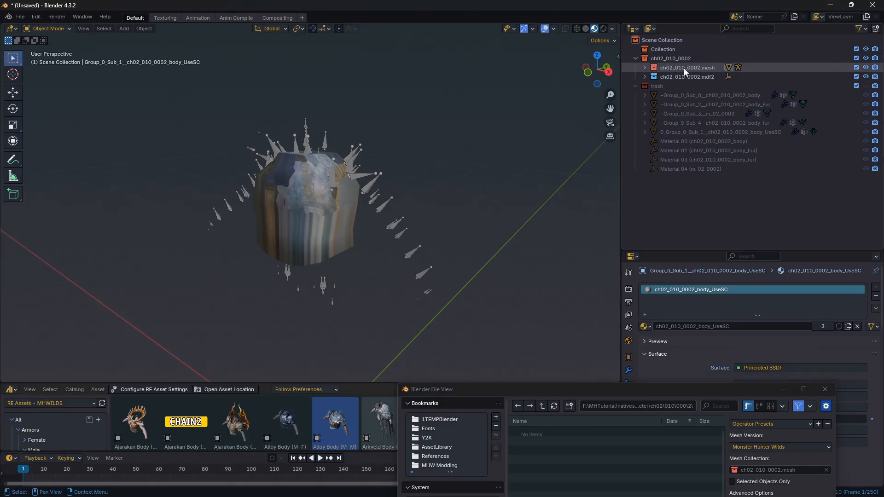
{"action": "left_click_drag", "start_coordinate": [683, 394], "coordinate": [493, 136]}
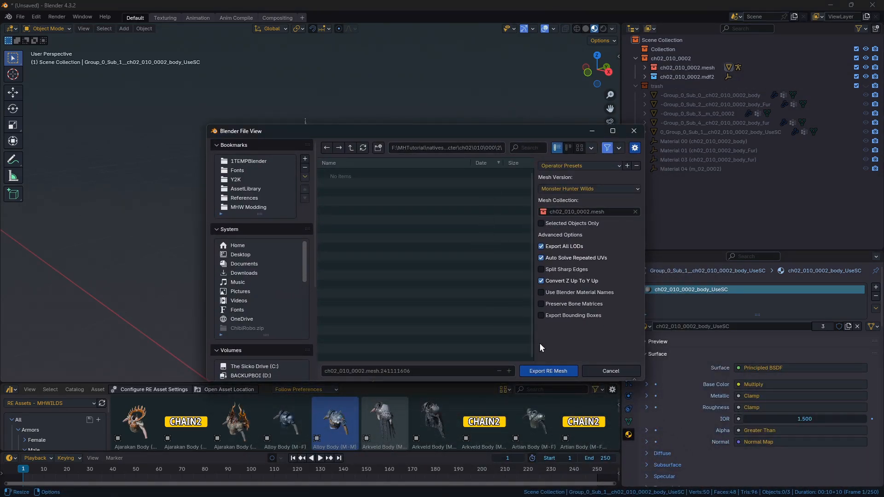
{"action": "left_click", "coordinate": [557, 371]}
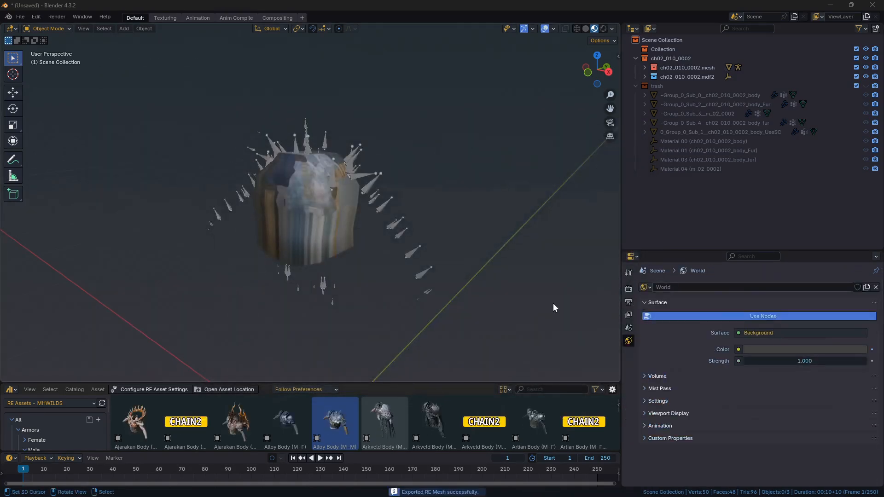
Expand the ch02_010_0002.mesh collection and select its armature together with the Group_0_Sub_1__ch02_010_0002_body_UseSC mesh.
{"action": "left_click", "coordinate": [644, 67]}
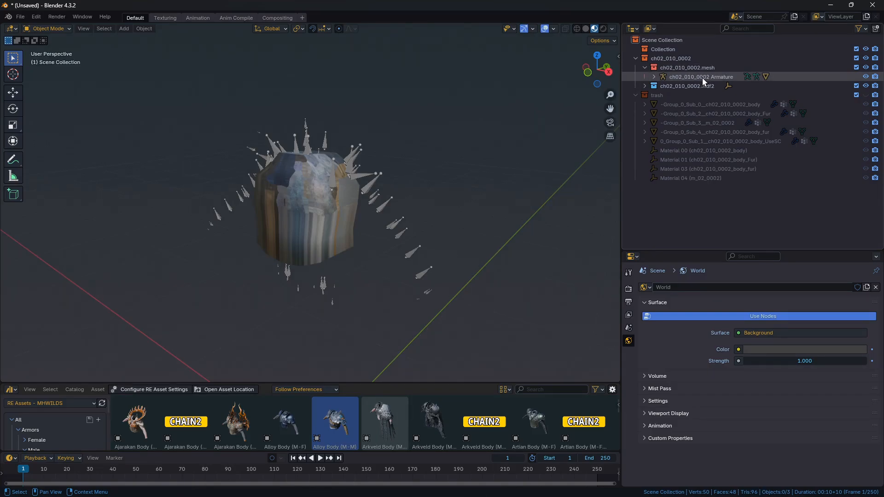
{"action": "left_click", "coordinate": [679, 77]}
{"action": "left_click", "coordinate": [653, 77]}
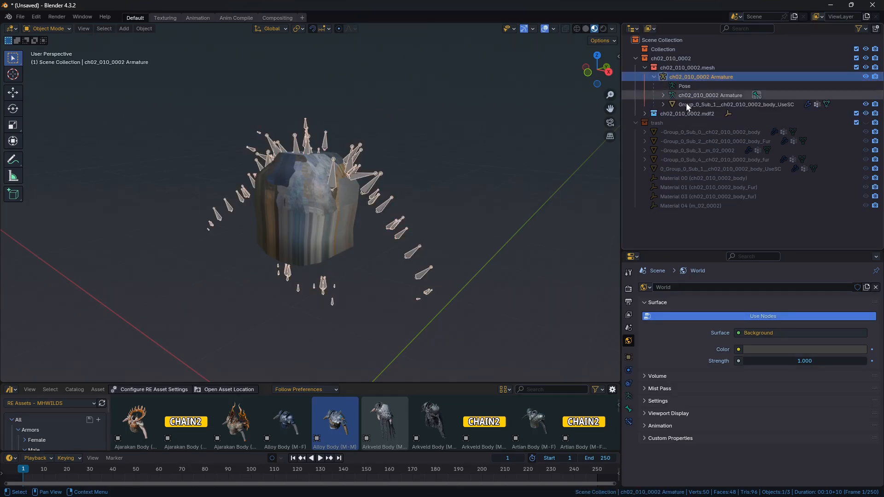
{"action": "left_click", "coordinate": [686, 104], "text": "shift"}
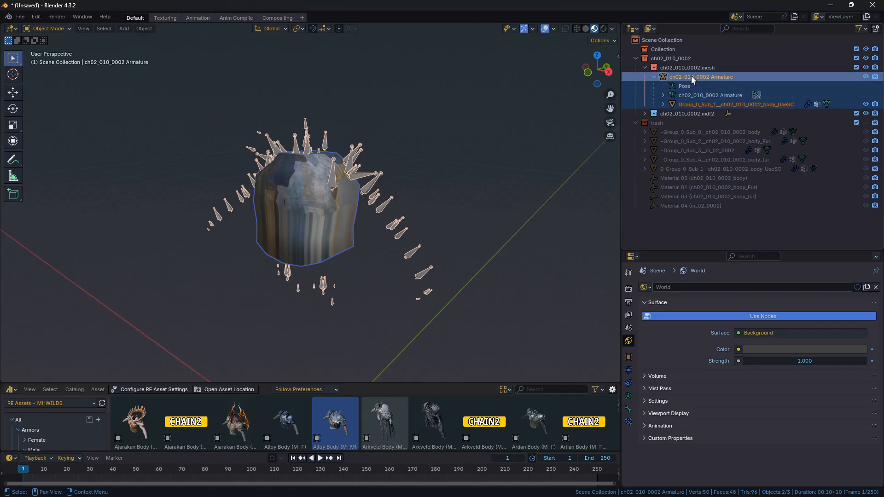
Try a Selected Objects Only RE Mesh export without a mesh collection, using the armature and mesh moved out of ch02_010_0002.mesh.
{"action": "left_click_drag", "start_coordinate": [691, 75], "coordinate": [642, 57]}
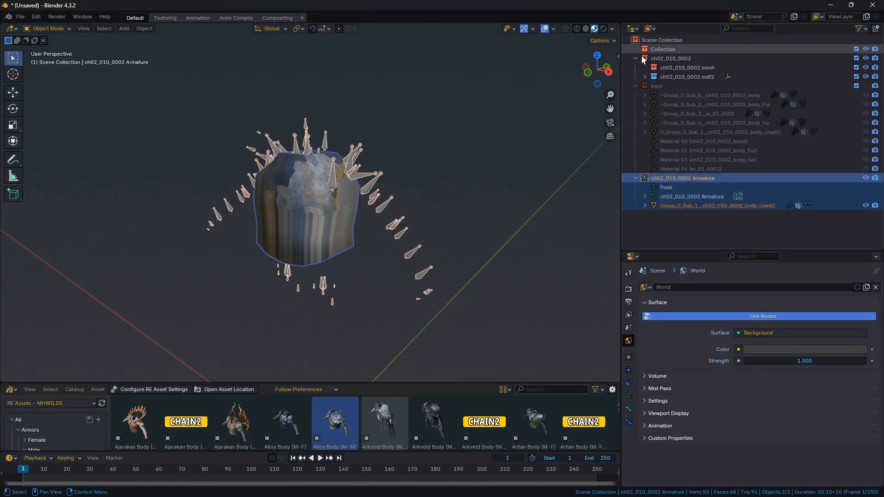
{"action": "left_click", "coordinate": [636, 58]}
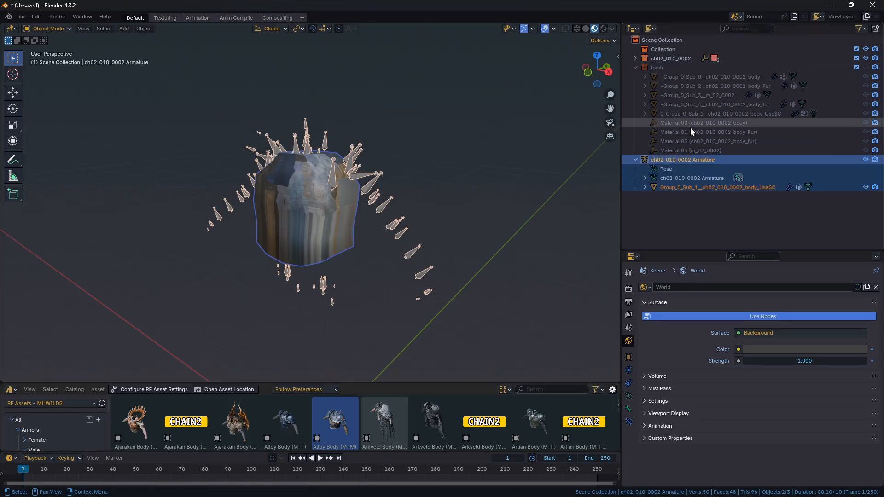
{"action": "left_click", "coordinate": [24, 20]}
{"action": "mouse_move", "coordinate": [195, 266]}
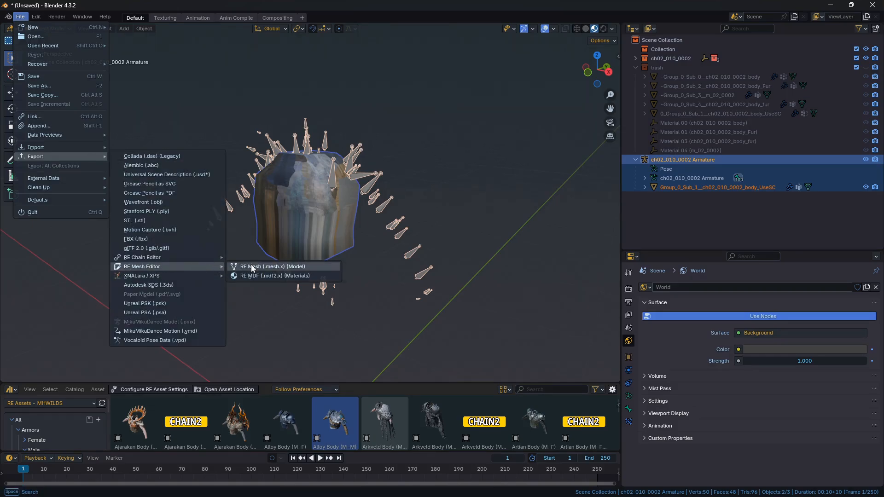
{"action": "left_click", "coordinate": [252, 267]}
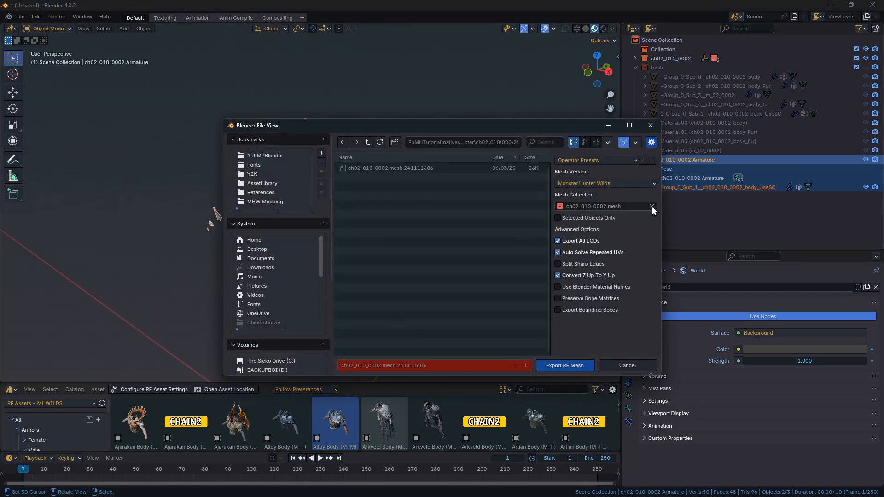
{"action": "left_click", "coordinate": [651, 207]}
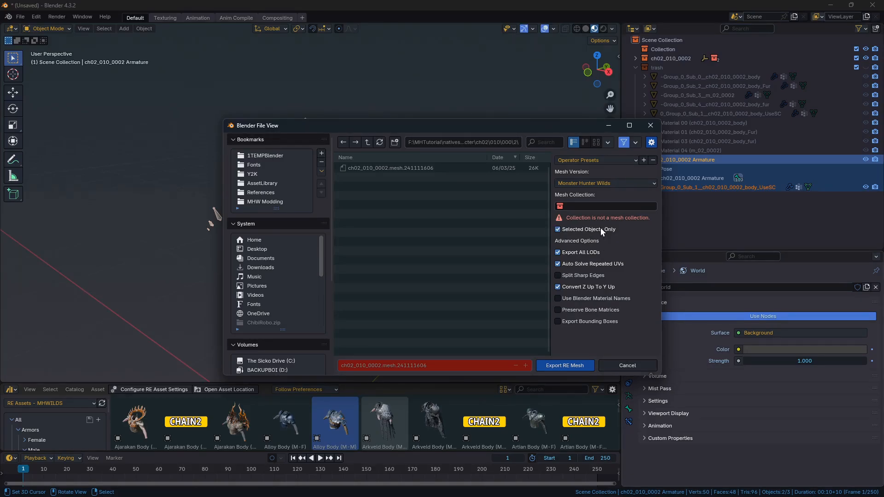
{"action": "left_click", "coordinate": [600, 227]}
{"action": "left_click", "coordinate": [627, 365]}
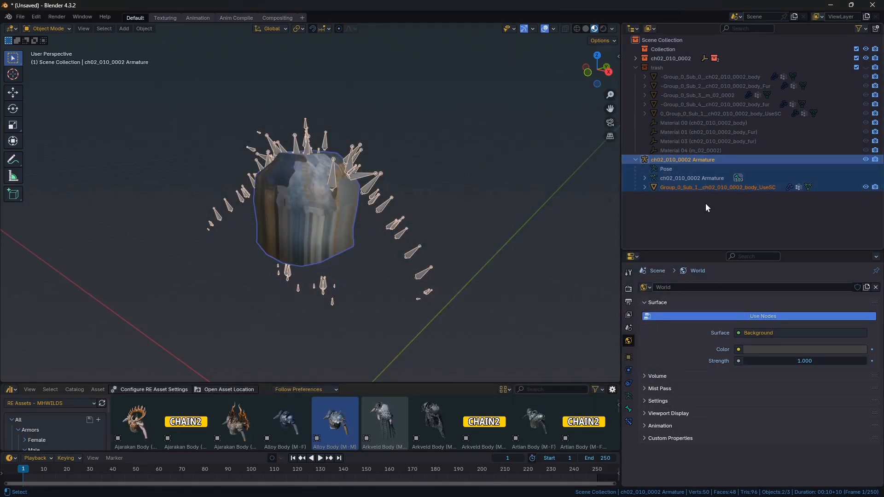
Export the ch02_010_0002.mdf2 collection as the Monster Hunter Wilds RE MDF file ch02_010_0002.mdf2.45 into the natives path's folder 2.
{"action": "left_click", "coordinate": [636, 58]}
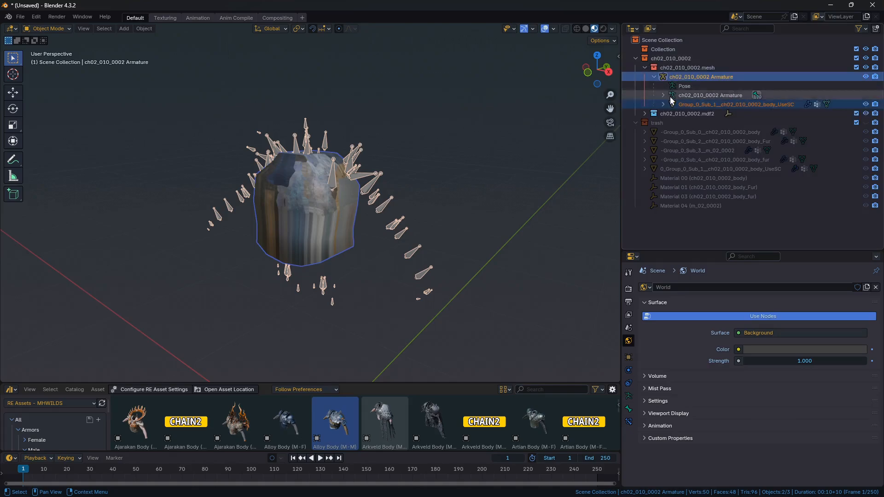
{"action": "left_click", "coordinate": [658, 113]}
{"action": "left_click", "coordinate": [644, 114]}
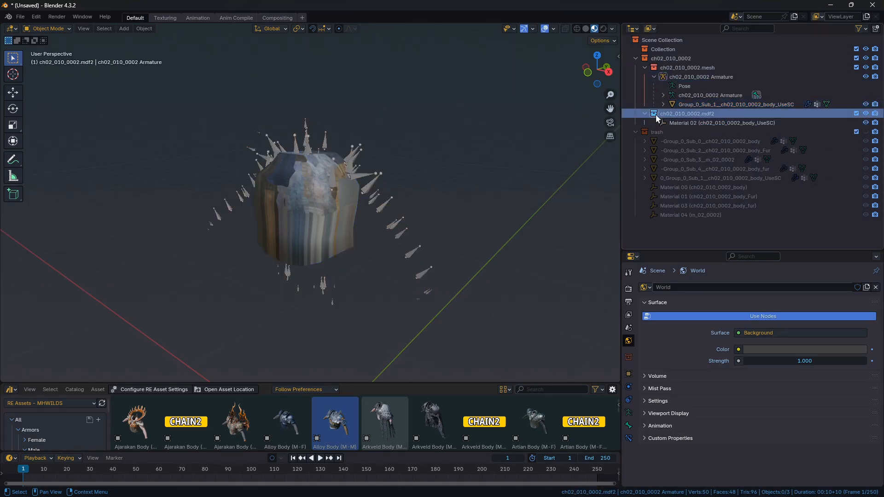
{"action": "left_click", "coordinate": [20, 17]}
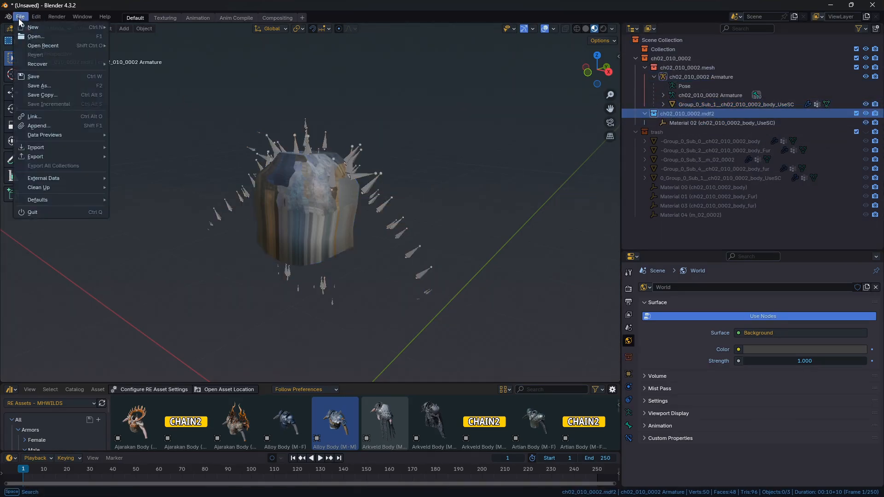
{"action": "mouse_move", "coordinate": [73, 155]}
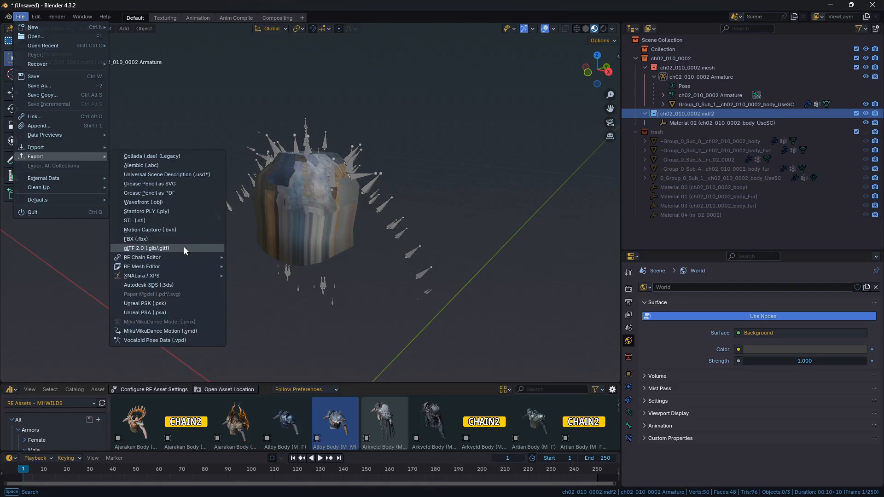
{"action": "mouse_move", "coordinate": [190, 266]}
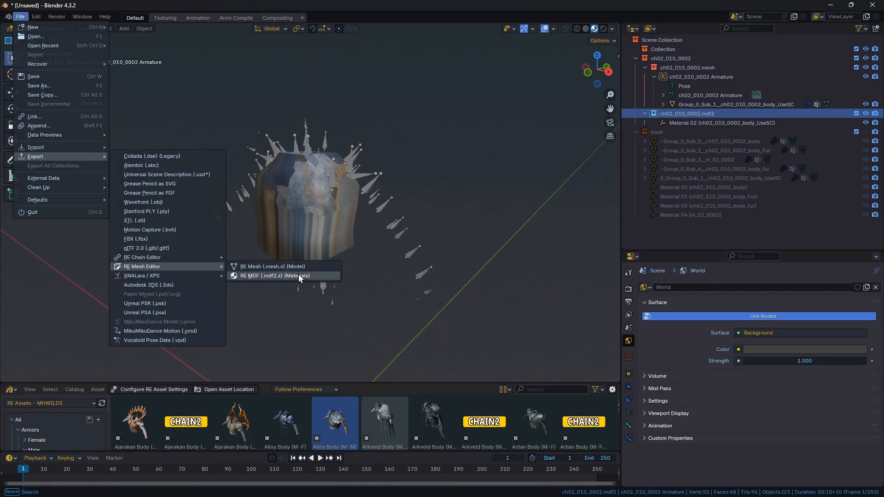
{"action": "left_click", "coordinate": [276, 275]}
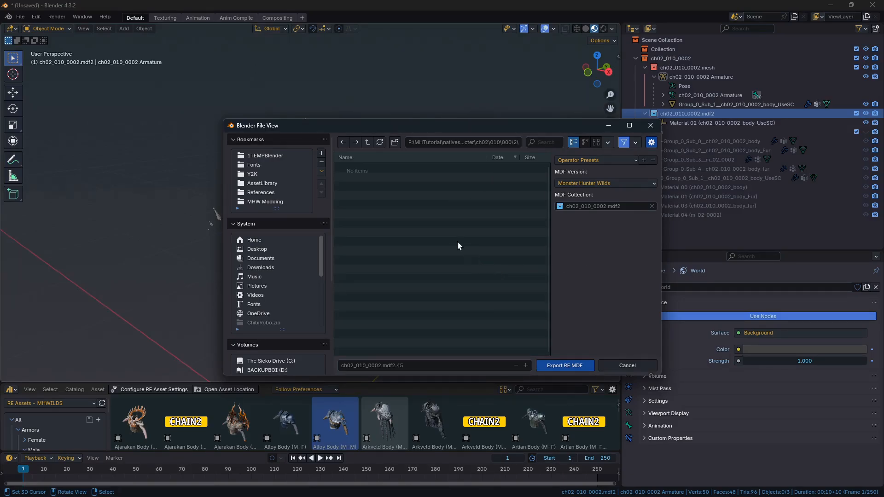
{"action": "left_click", "coordinate": [570, 365]}
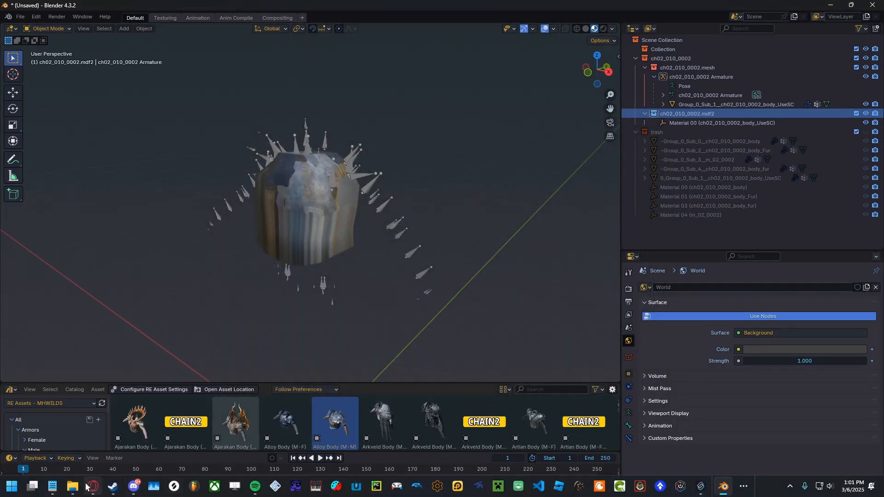
Switch to File Explorer and go up to the Art folder, then bring up the MHWs.list Notepad window with it.
{"action": "left_click_drag", "start_coordinate": [205, 244], "coordinate": [420, 136]}
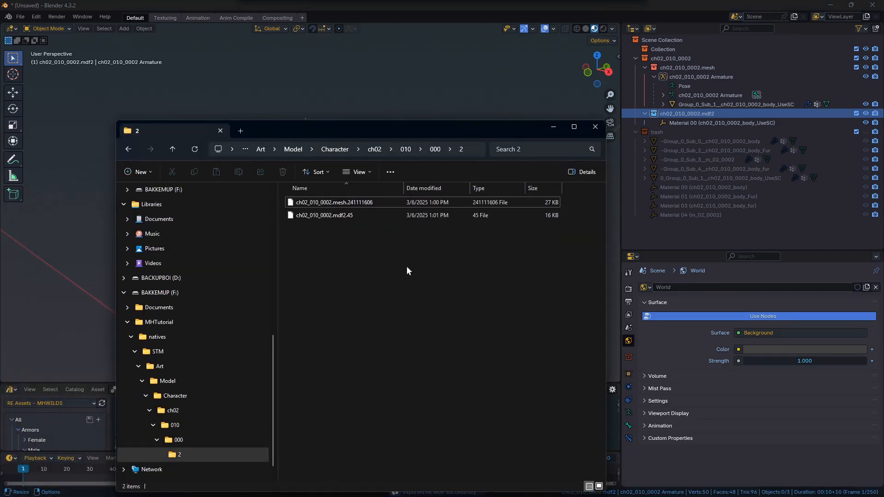
{"action": "left_click", "coordinate": [267, 149]}
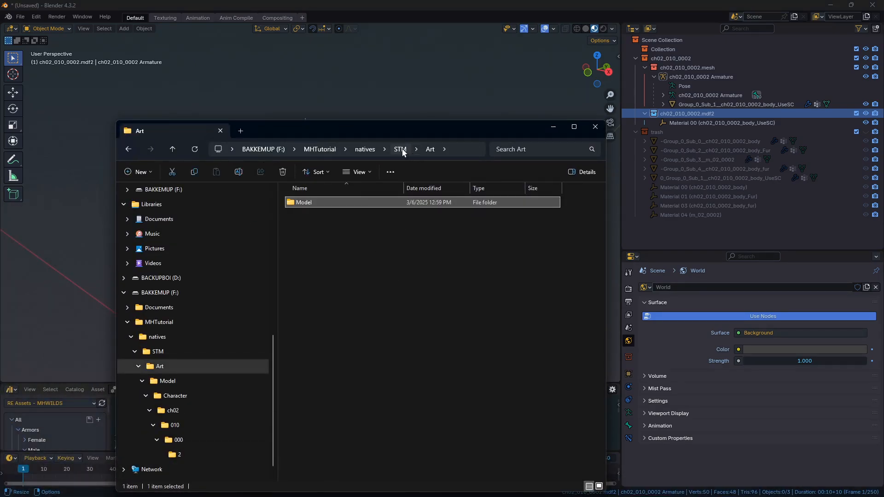
{"action": "mouse_move", "coordinate": [291, 495]}
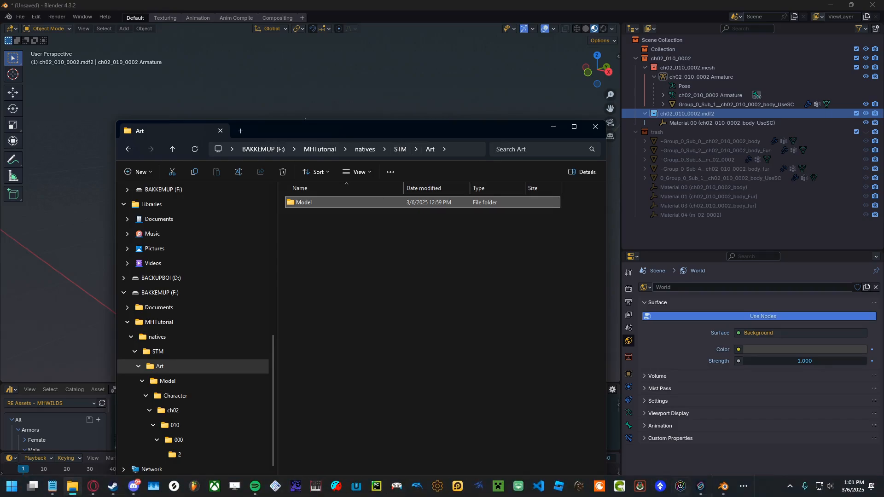
{"action": "mouse_move", "coordinate": [52, 487]}
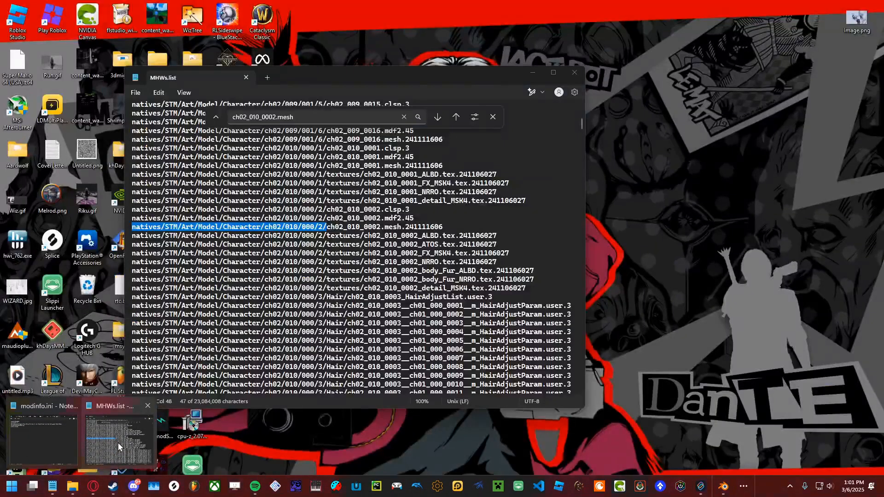
{"action": "left_click", "coordinate": [118, 443]}
{"action": "left_click_drag", "start_coordinate": [473, 76], "coordinate": [535, 225]}
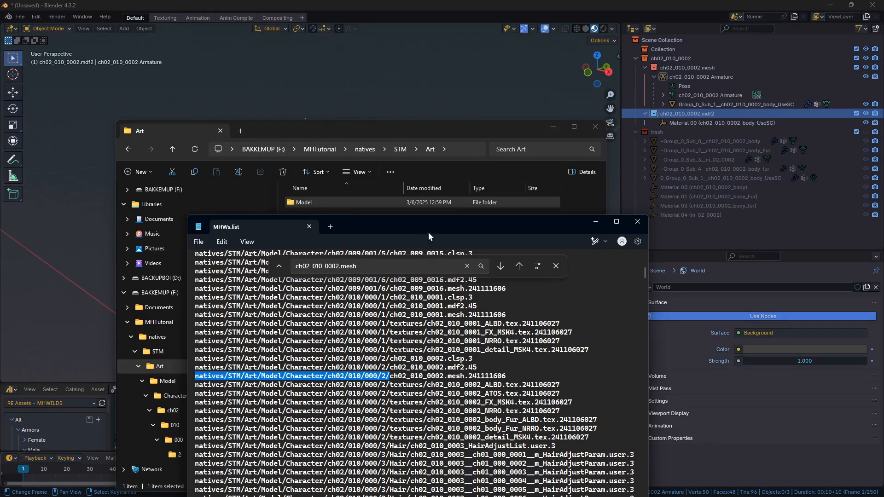
Find the streaming path's occurrence of ch02_010_0002.mesh in MHWs.list and arrange the list beside File Explorer.
{"action": "left_click_drag", "start_coordinate": [491, 226], "coordinate": [492, 260]}
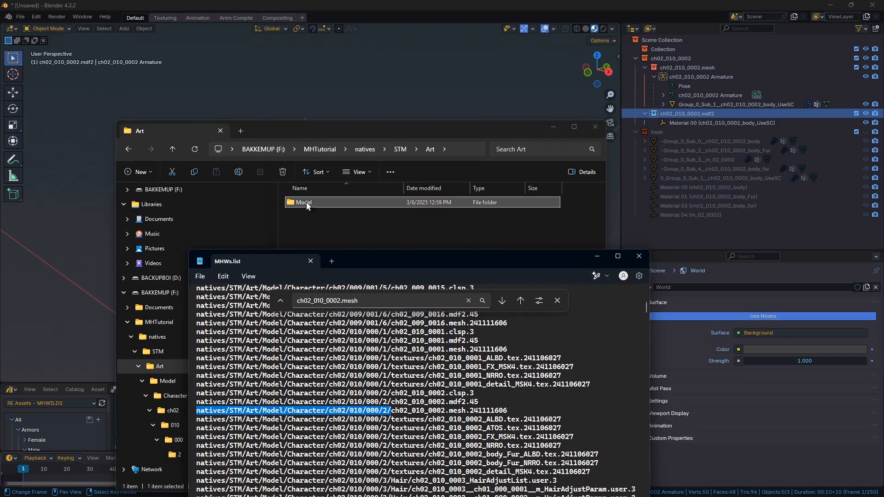
{"action": "left_click", "coordinate": [502, 301]}
{"action": "left_click", "coordinate": [503, 301]}
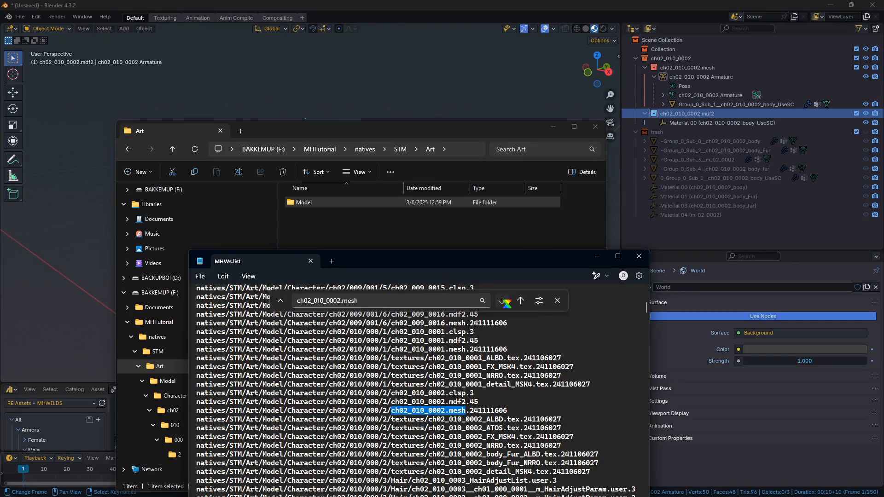
{"action": "left_click_drag", "start_coordinate": [502, 258], "coordinate": [757, 77]}
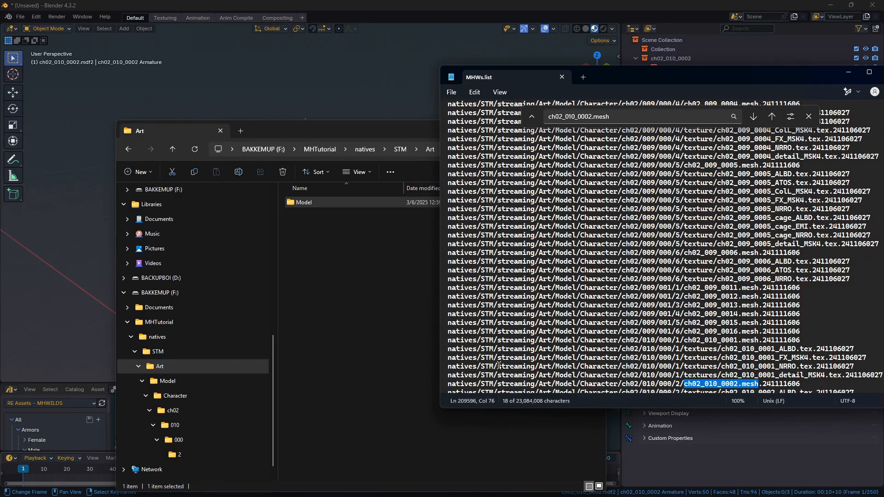
{"action": "left_click_drag", "start_coordinate": [391, 125], "coordinate": [265, 80]}
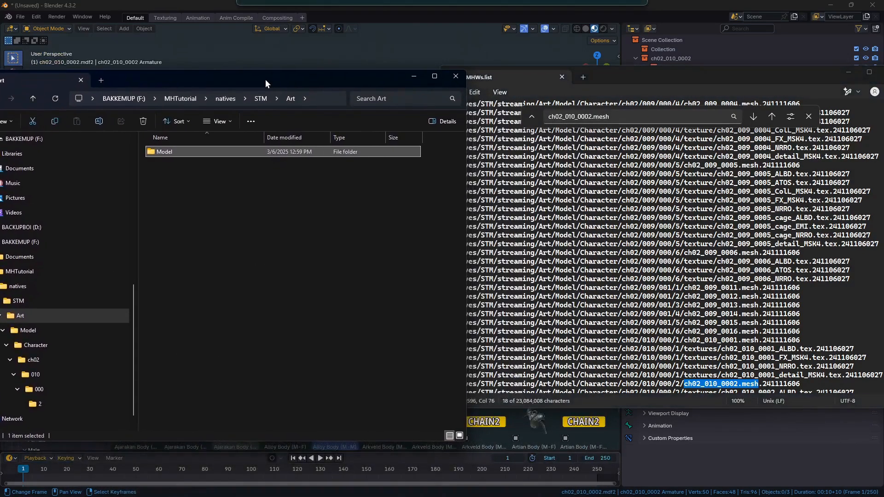
{"action": "left_click_drag", "start_coordinate": [651, 81], "coordinate": [663, 81]}
{"action": "left_click", "coordinate": [282, 202]}
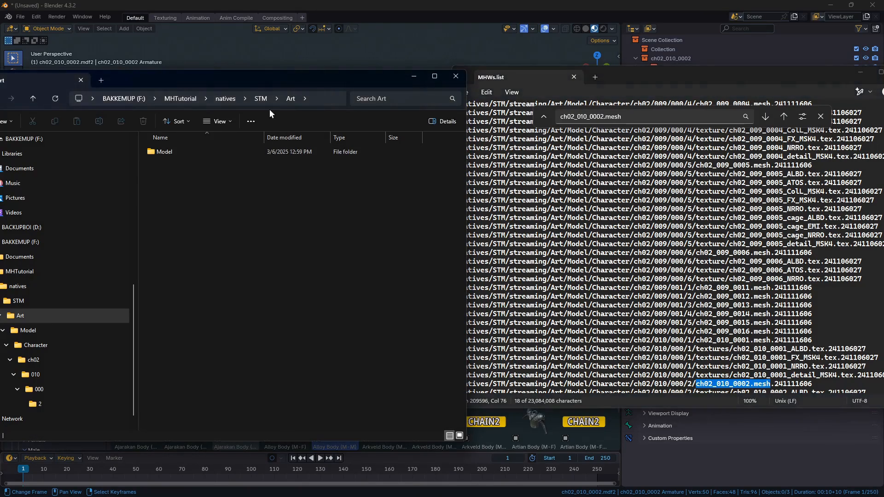
Create a folder named streaming inside the STM folder of MHTutorial's natives directory.
{"action": "left_click", "coordinate": [261, 98]}
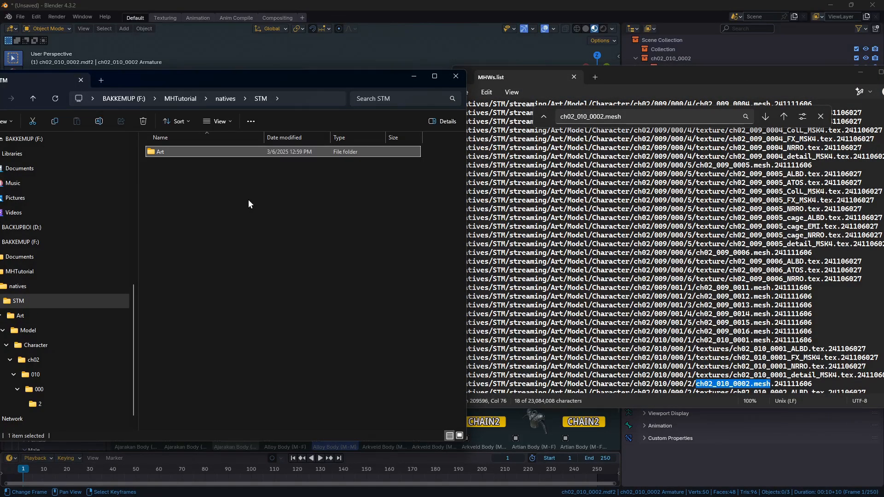
{"action": "left_click", "coordinate": [249, 200]}
{"action": "left_click", "coordinate": [230, 100]}
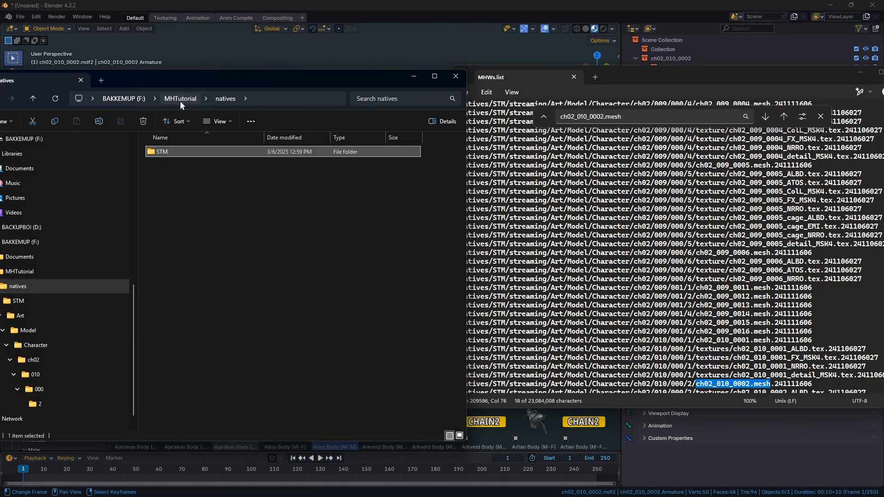
{"action": "left_click", "coordinate": [181, 99]}
{"action": "double_click", "coordinate": [193, 152]}
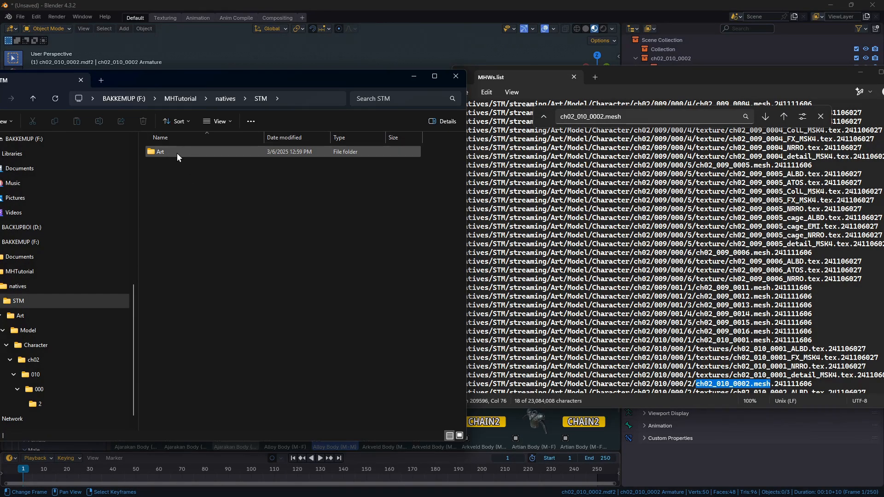
{"action": "double_click", "coordinate": [177, 152]}
{"action": "right_click", "coordinate": [180, 175]}
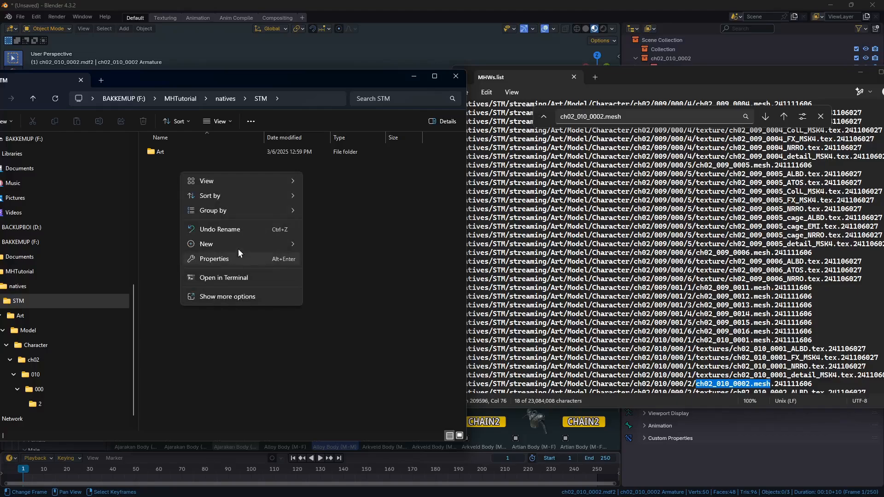
{"action": "mouse_move", "coordinate": [238, 249]}
{"action": "left_click", "coordinate": [335, 241]}
{"action": "type", "text": "streaming"}
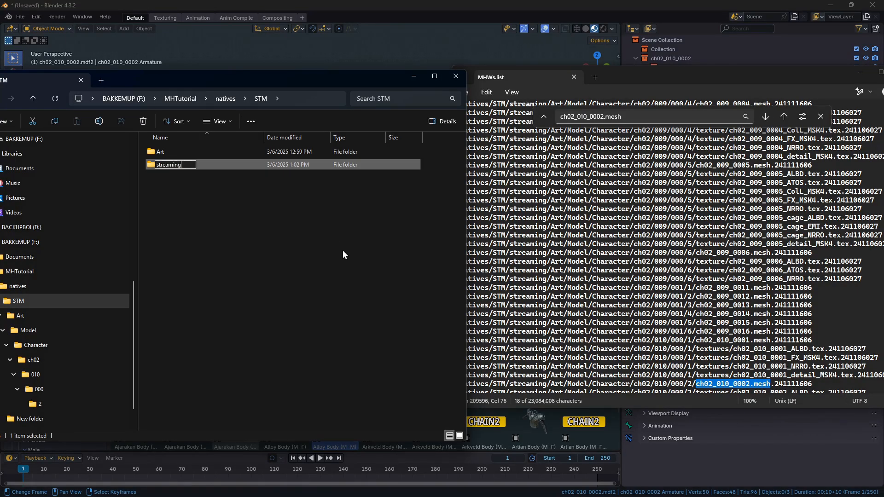
{"action": "key", "text": "Return"}
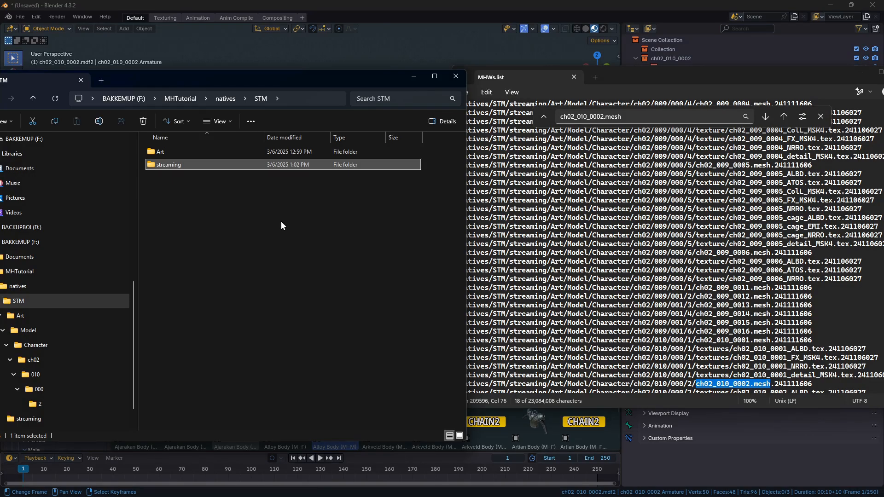
Copy the Art folder from STM and paste it into the streaming folder.
{"action": "right_click", "coordinate": [228, 154]}
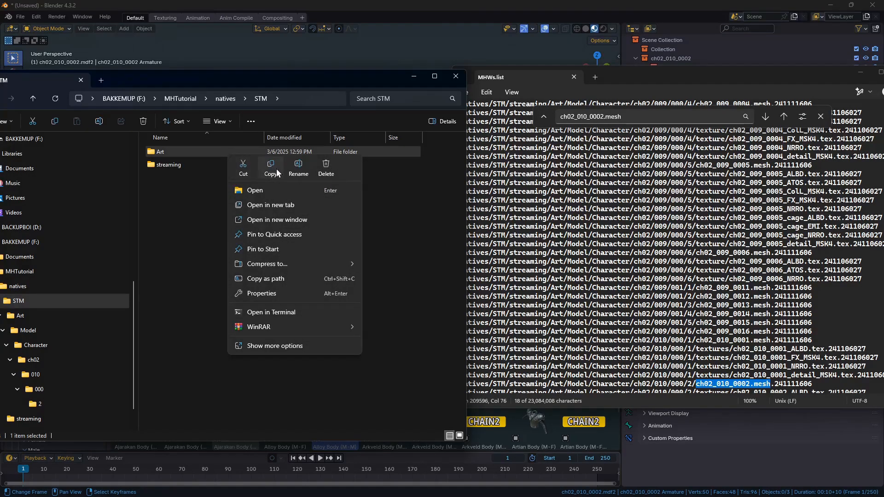
{"action": "left_click", "coordinate": [273, 168]}
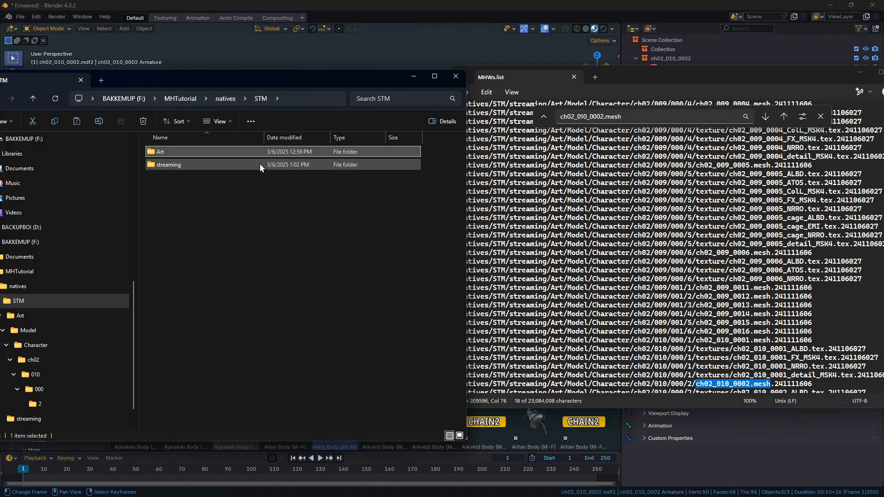
{"action": "double_click", "coordinate": [260, 164]}
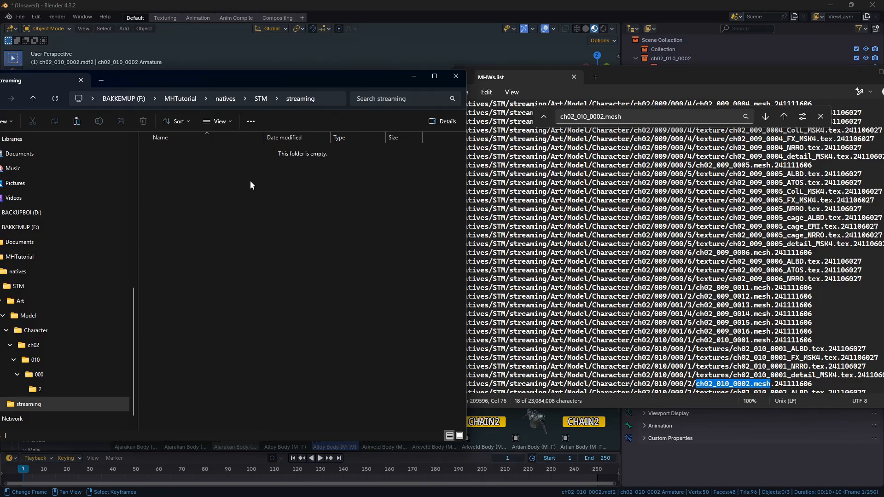
{"action": "right_click", "coordinate": [250, 175]}
{"action": "left_click", "coordinate": [261, 185]}
{"action": "left_click", "coordinate": [274, 221]}
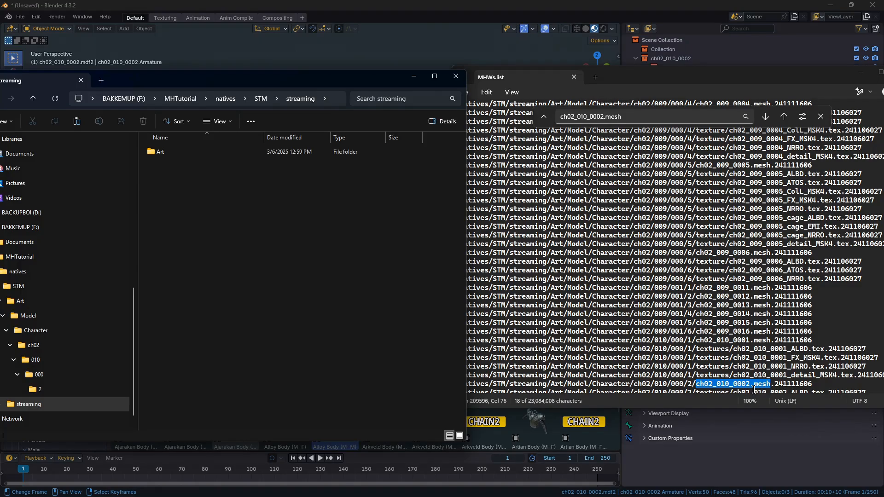
Open the copied Art folder's nested path down to ch02/010/000/2 to check its mesh and mdf2 files.
{"action": "double_click", "coordinate": [273, 153]}
{"action": "double_click", "coordinate": [273, 153]}
{"action": "double_click", "coordinate": [272, 153]}
{"action": "left_click", "coordinate": [273, 152]}
{"action": "double_click", "coordinate": [272, 152]}
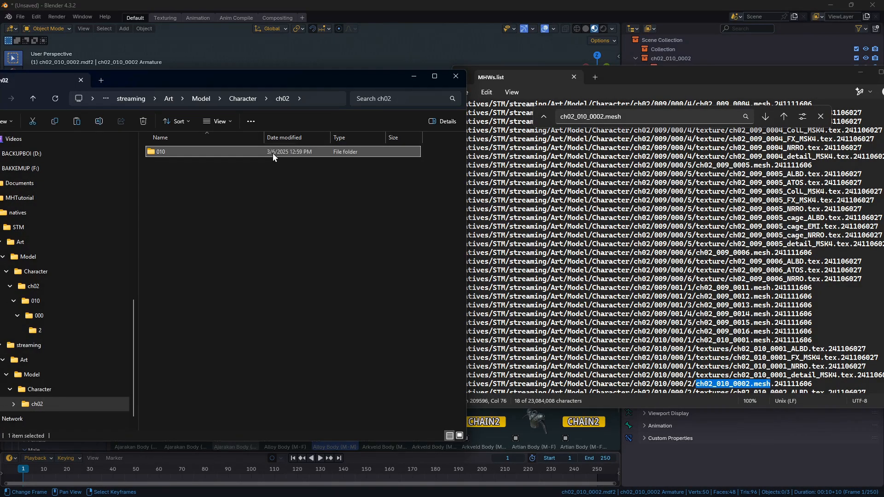
{"action": "double_click", "coordinate": [273, 153]}
{"action": "double_click", "coordinate": [273, 152]}
{"action": "left_click", "coordinate": [273, 152]}
{"action": "double_click", "coordinate": [273, 152]}
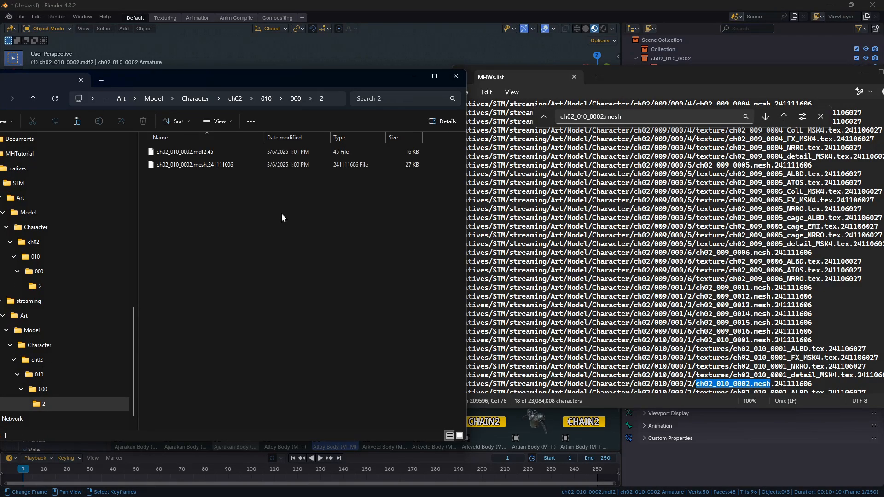
Permanently delete ch02_010_0002.mdf2.45 from the streaming copy's folder 2, leaving only the mesh file.
{"action": "left_click", "coordinate": [236, 151]}
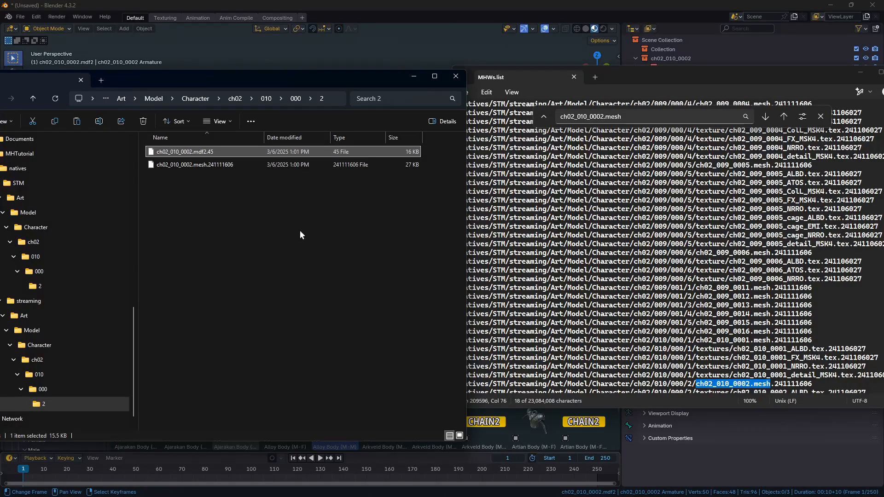
{"action": "key", "text": "shift+Delete"}
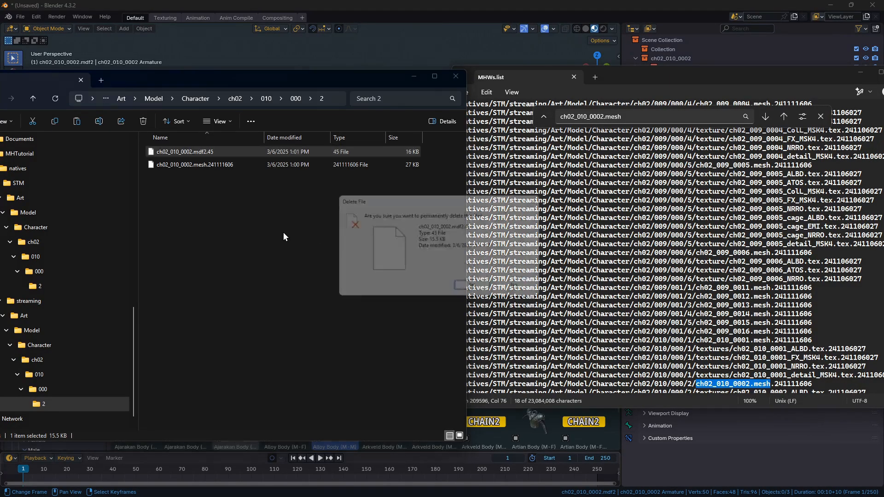
{"action": "left_click", "coordinate": [477, 289]}
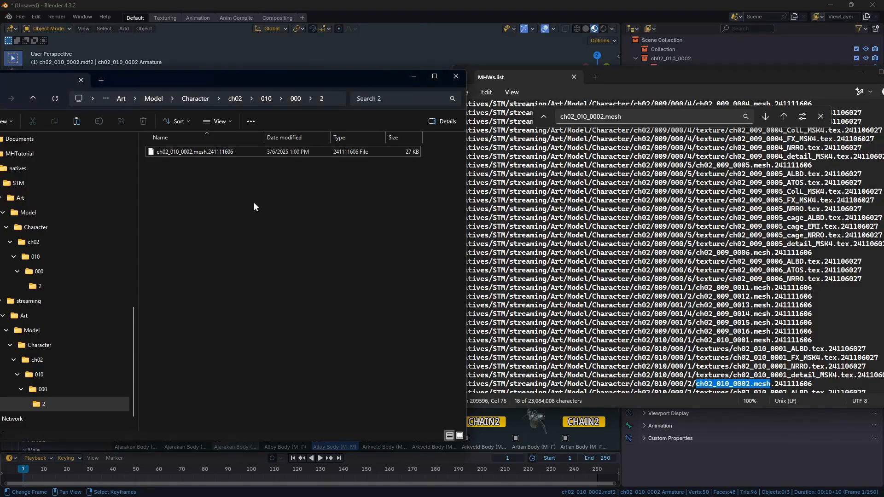
Return to the MHTutorial root folder and close MHWs.list.
{"action": "left_click", "coordinate": [121, 99]}
{"action": "left_click", "coordinate": [212, 98]}
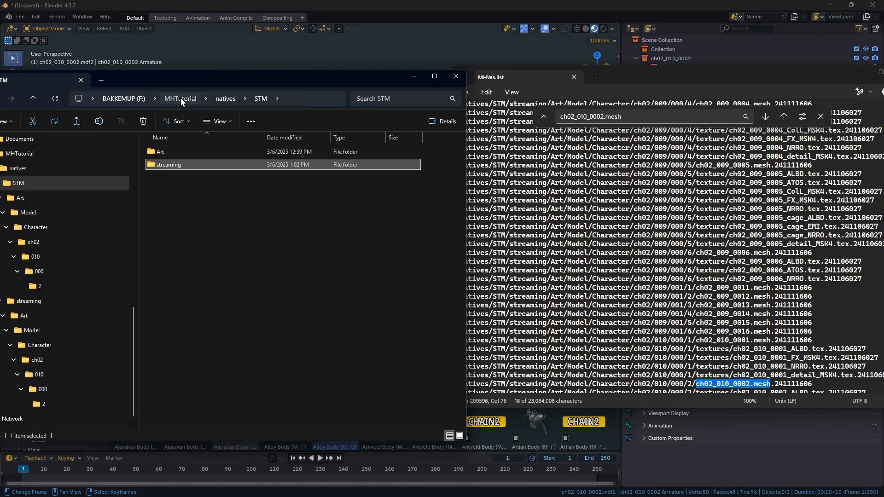
{"action": "left_click", "coordinate": [180, 98]}
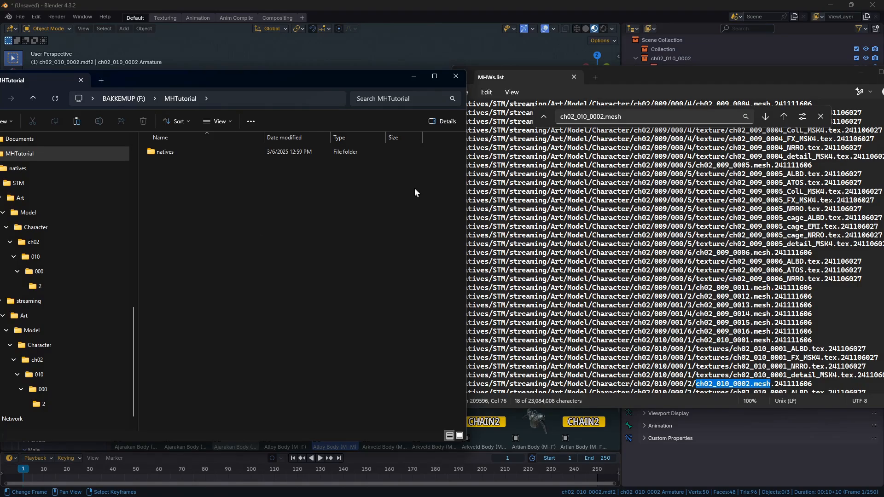
{"action": "left_click", "coordinate": [767, 68]}
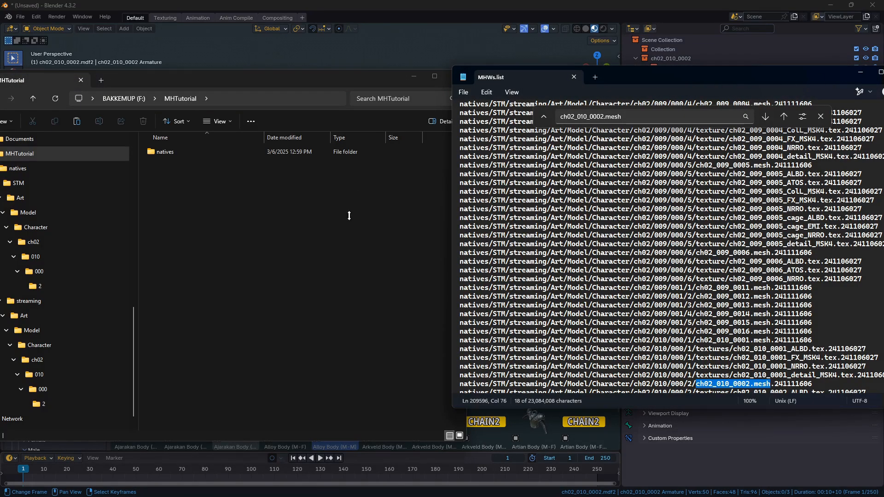
{"action": "left_click", "coordinate": [196, 188]}
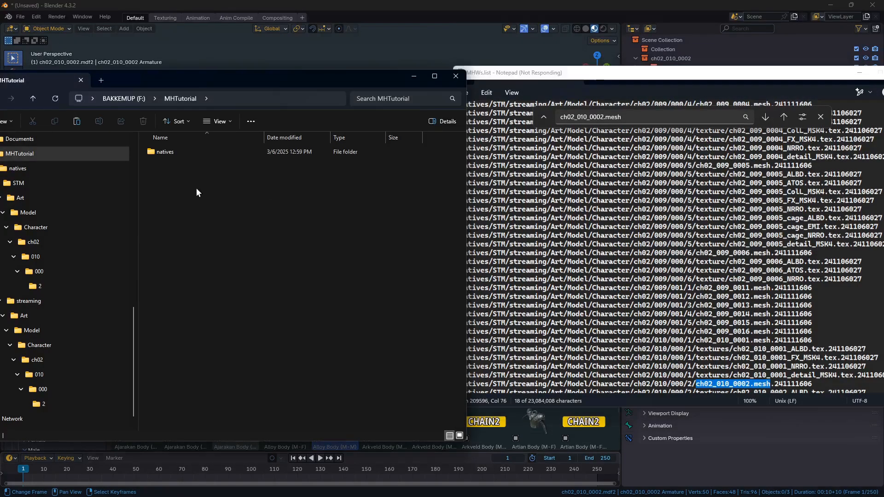
Compress the natives folder with WinRAR into a ZIP archive named Shardoogie.zip.
{"action": "left_click", "coordinate": [184, 153]}
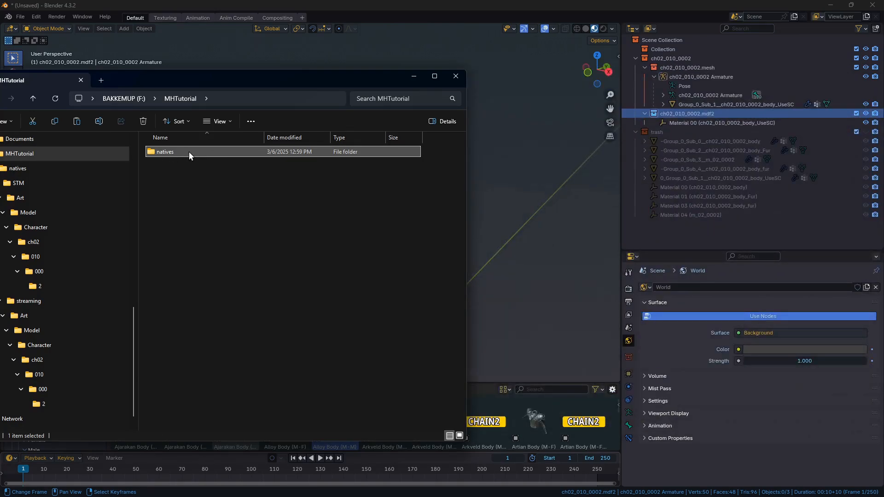
{"action": "right_click", "coordinate": [189, 151]}
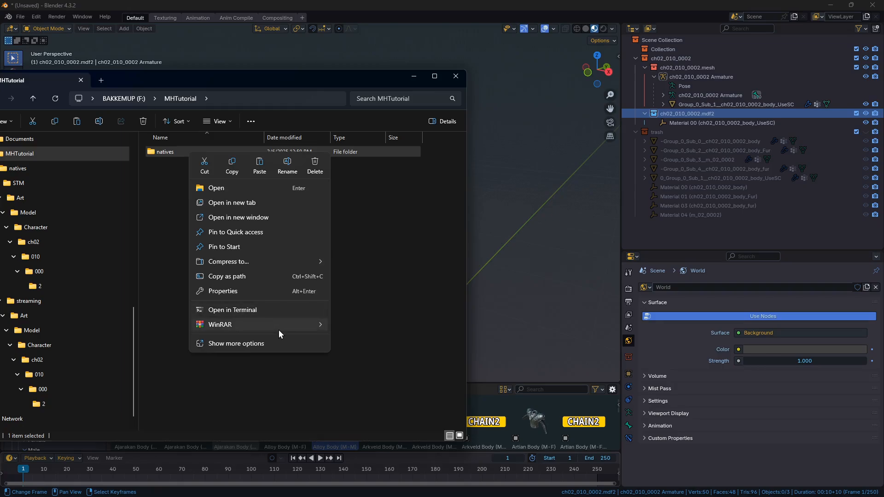
{"action": "mouse_move", "coordinate": [285, 330]}
{"action": "left_click", "coordinate": [371, 328]}
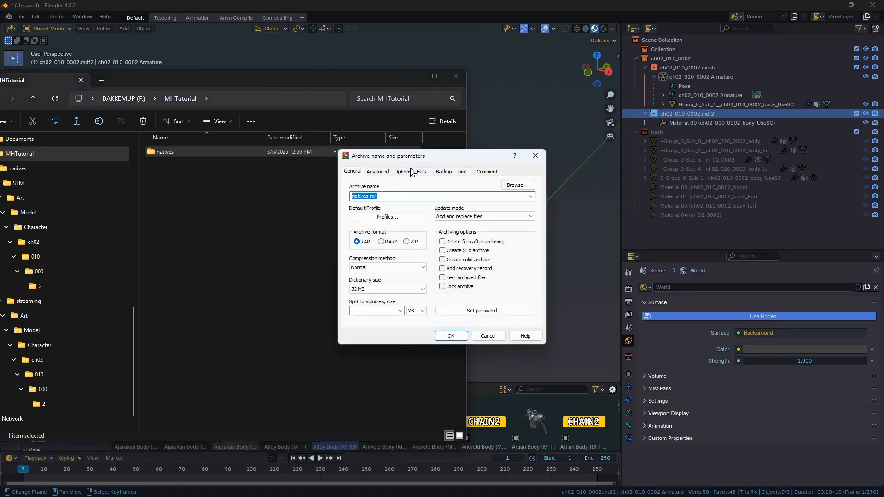
{"action": "left_click", "coordinate": [408, 241]}
{"action": "left_click", "coordinate": [369, 197]}
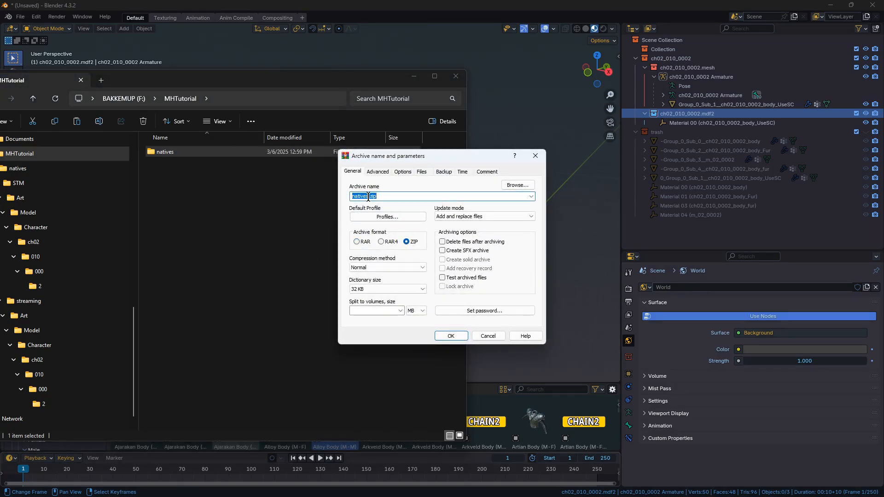
{"action": "left_click_drag", "start_coordinate": [369, 197], "coordinate": [332, 197]}
{"action": "key", "text": "BackSpace"}
{"action": "type", "text": "Shardoogie"}
{"action": "left_click", "coordinate": [451, 335]}
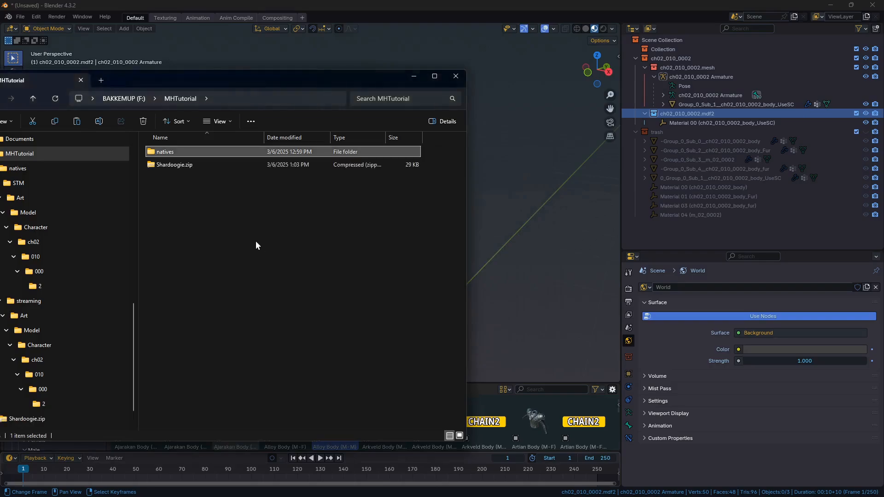
Copy Shardoogie.zip, switch to Fluffy Mod Manager, and paste the archive into its MonsterHunterWilds mods folder.
{"action": "left_click", "coordinate": [180, 163]}
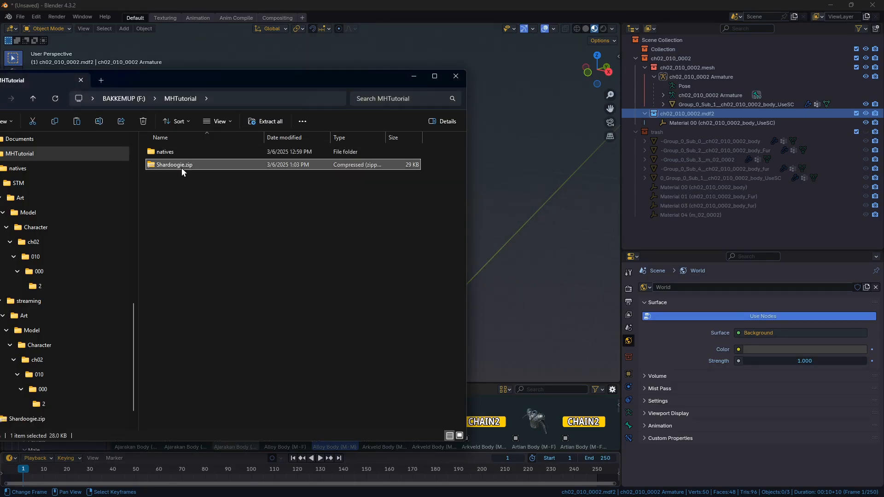
{"action": "right_click", "coordinate": [181, 164]}
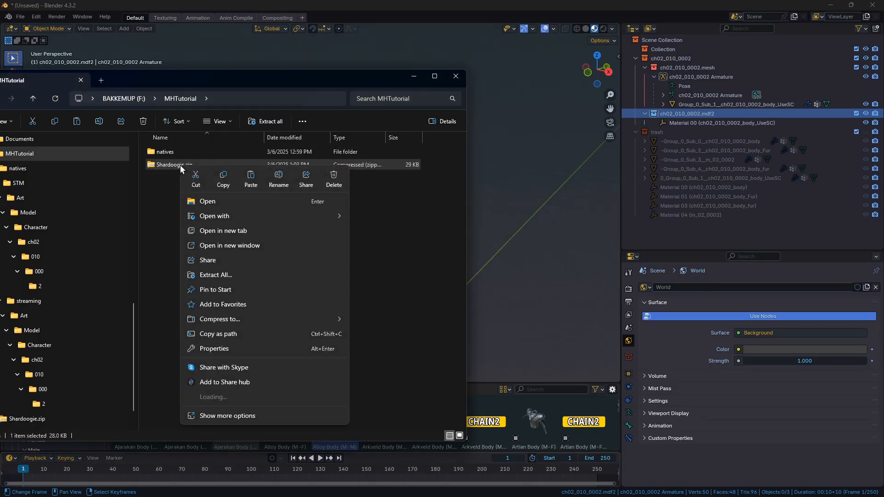
{"action": "left_click", "coordinate": [223, 183]}
{"action": "left_click", "coordinate": [286, 206]}
{"action": "left_click", "coordinate": [745, 487]}
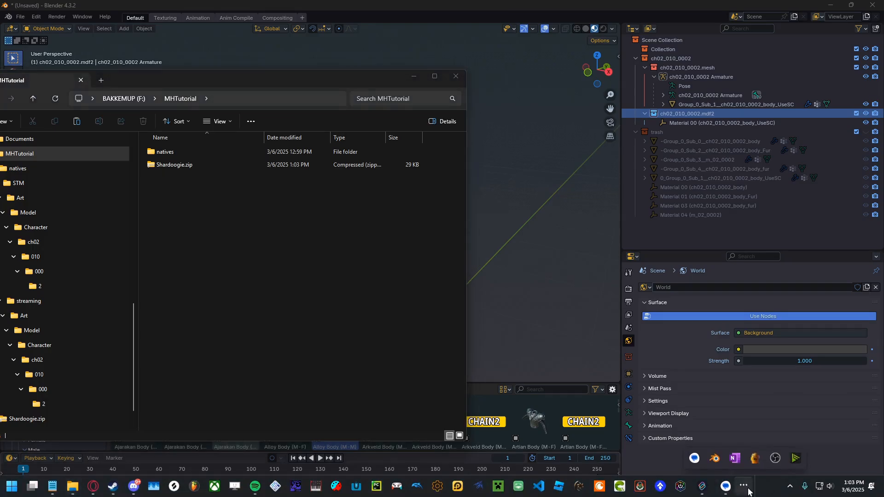
{"action": "left_click", "coordinate": [755, 458]}
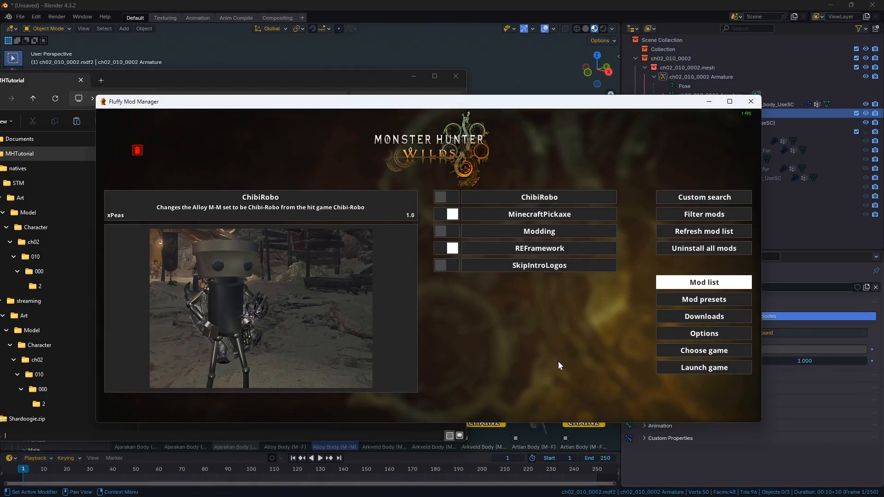
{"action": "left_click", "coordinate": [601, 214]}
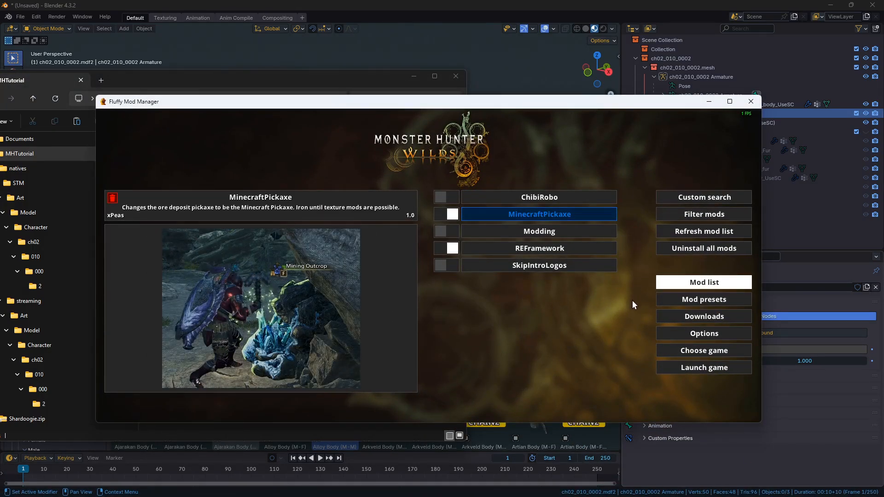
{"action": "left_click", "coordinate": [700, 333]}
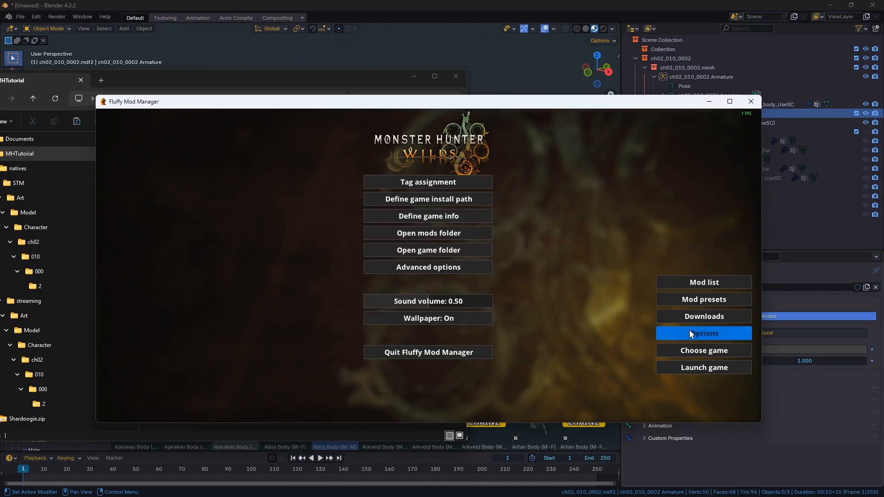
{"action": "left_click", "coordinate": [462, 234]}
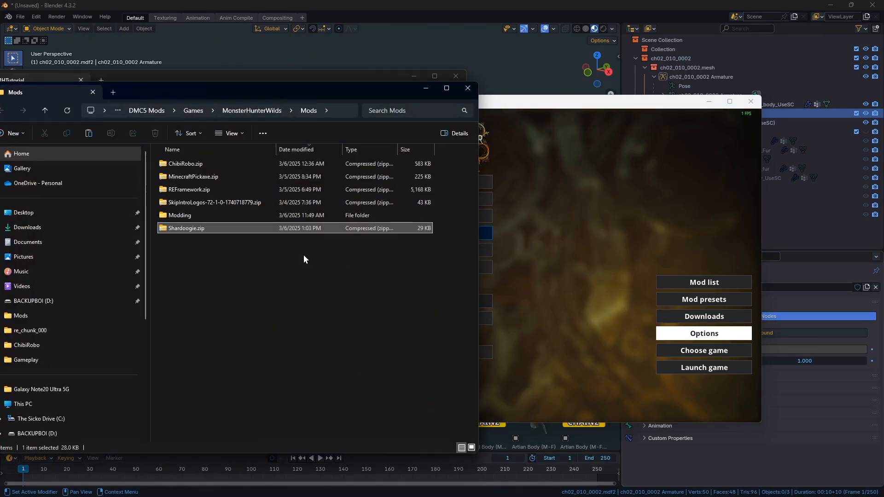
Refresh Fluffy Mod Manager's mod list and enable the Shardoogie mod.
{"action": "left_click", "coordinate": [550, 253]}
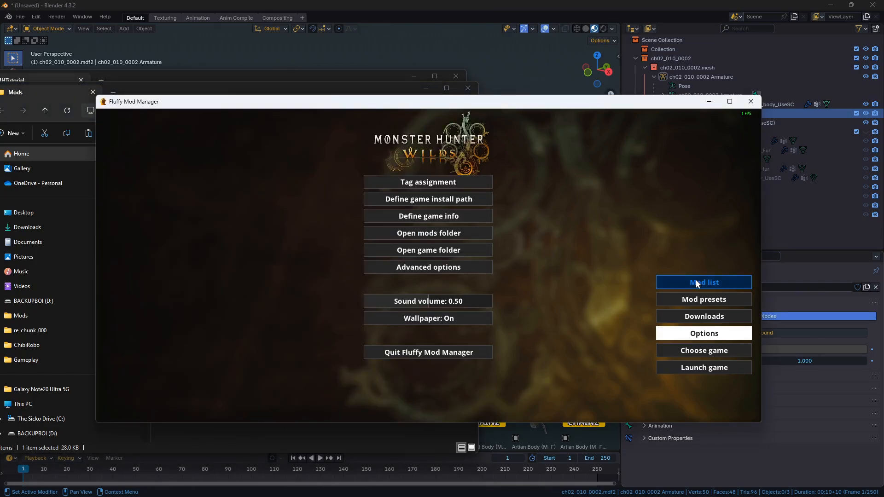
{"action": "left_click", "coordinate": [697, 281]}
{"action": "left_click", "coordinate": [703, 231]}
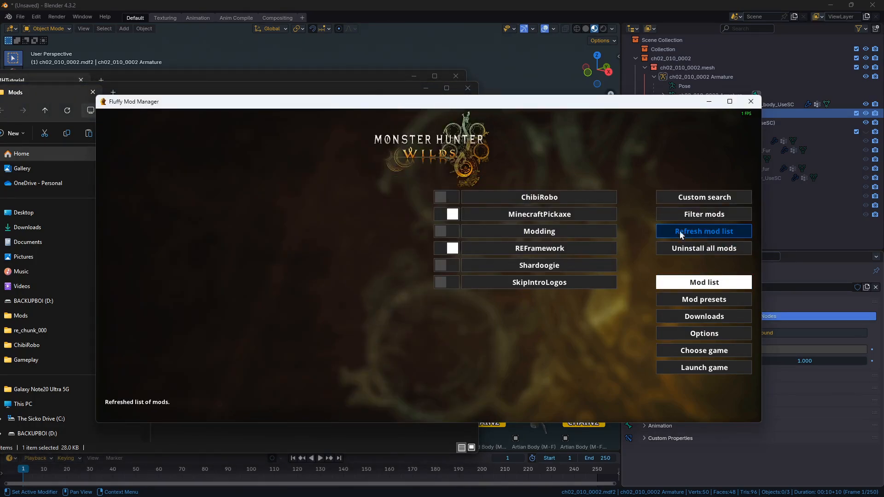
{"action": "left_click", "coordinate": [497, 265]}
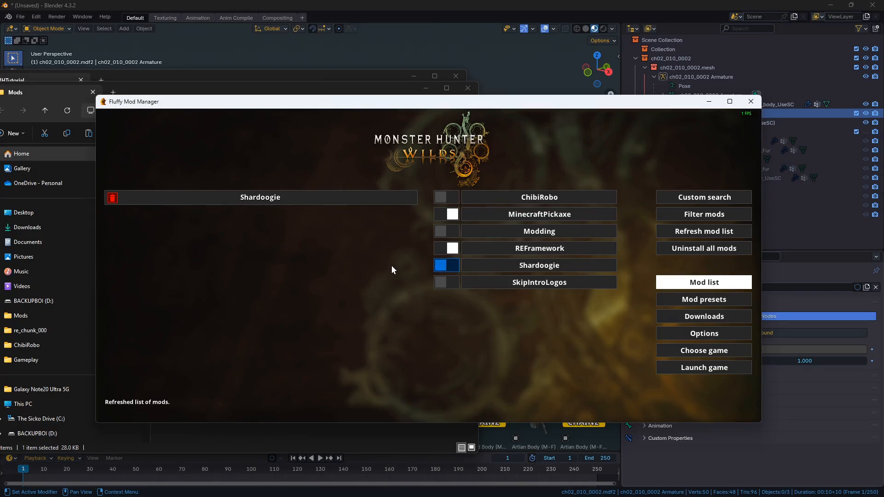
{"action": "left_click", "coordinate": [500, 251]}
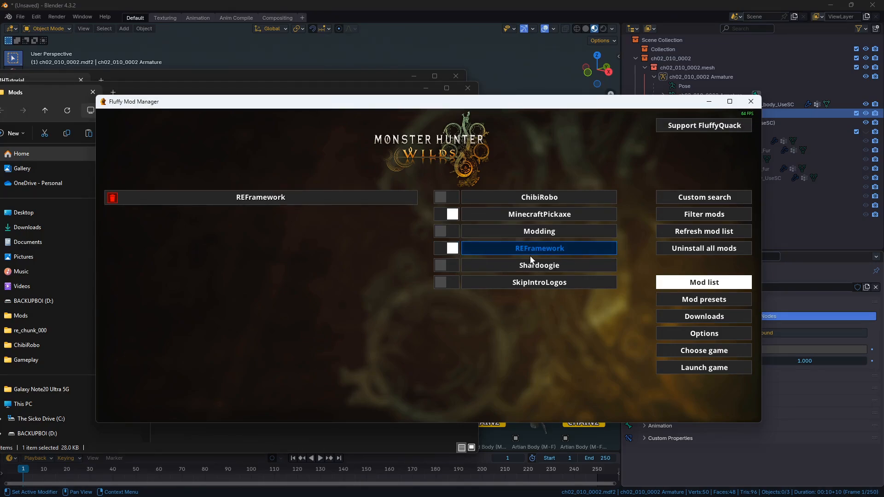
{"action": "left_click", "coordinate": [452, 266]}
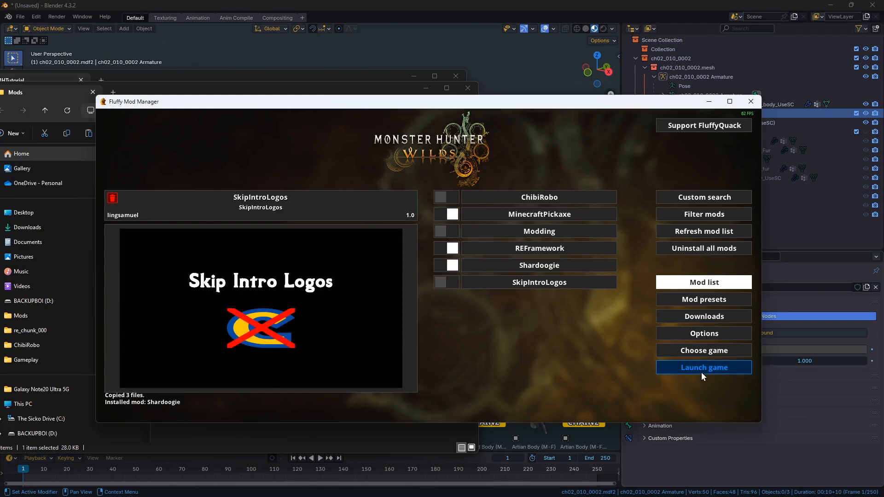
Launch Monster Hunter Wilds from the mod manager, dismiss the autosave notice, and continue to the main menu.
{"action": "left_click", "coordinate": [703, 369]}
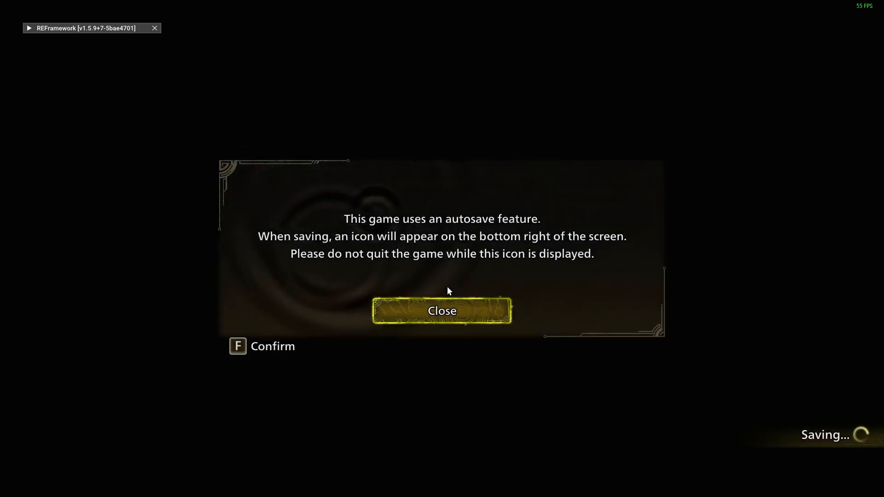
{"action": "left_click", "coordinate": [443, 308]}
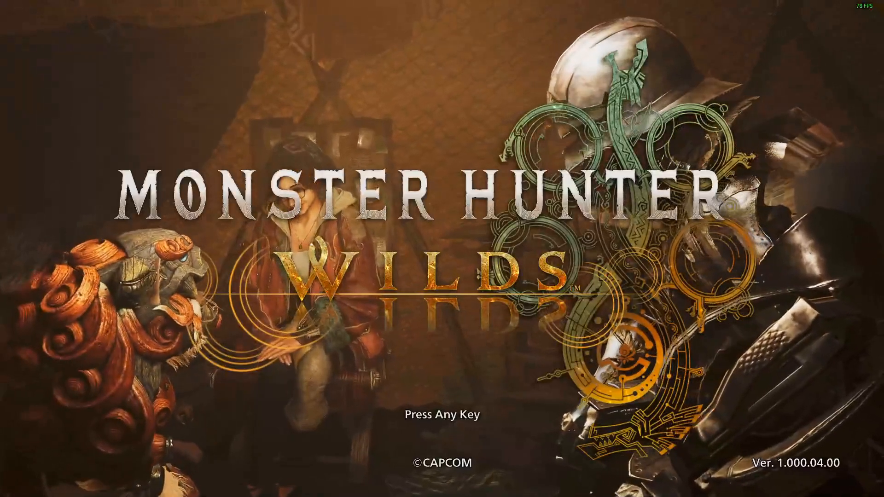
{"action": "key", "text": "f"}
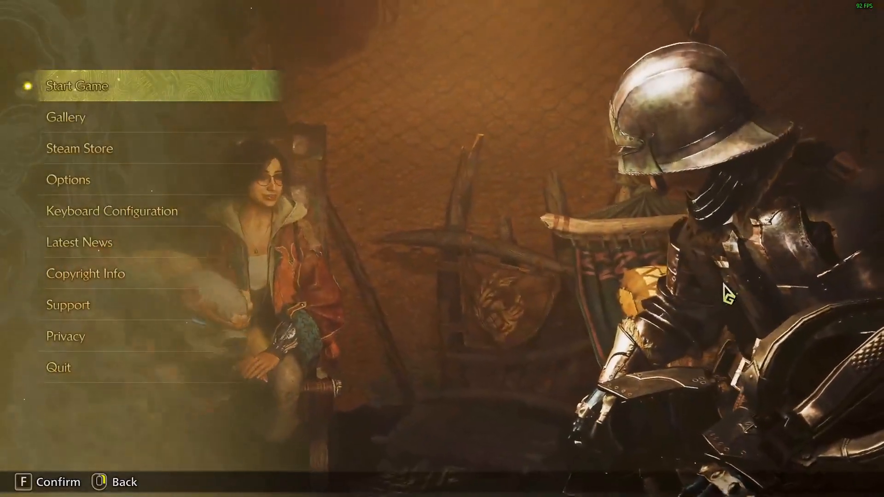